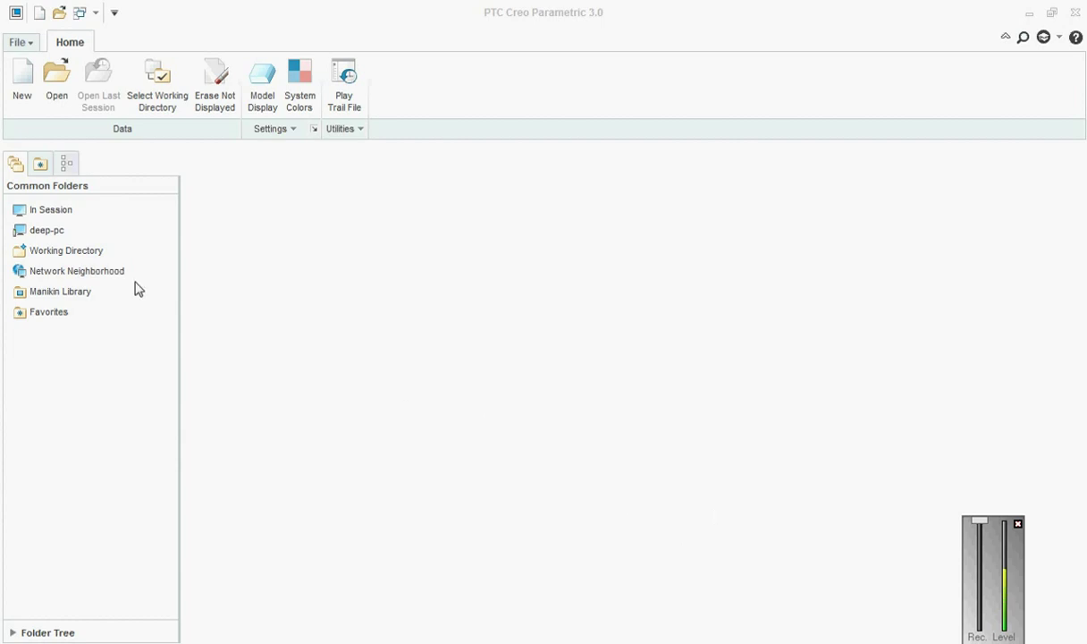
- Create a new solid part from the default template and display its layer tree
{"action": "left_click", "coordinate": [22, 76]}
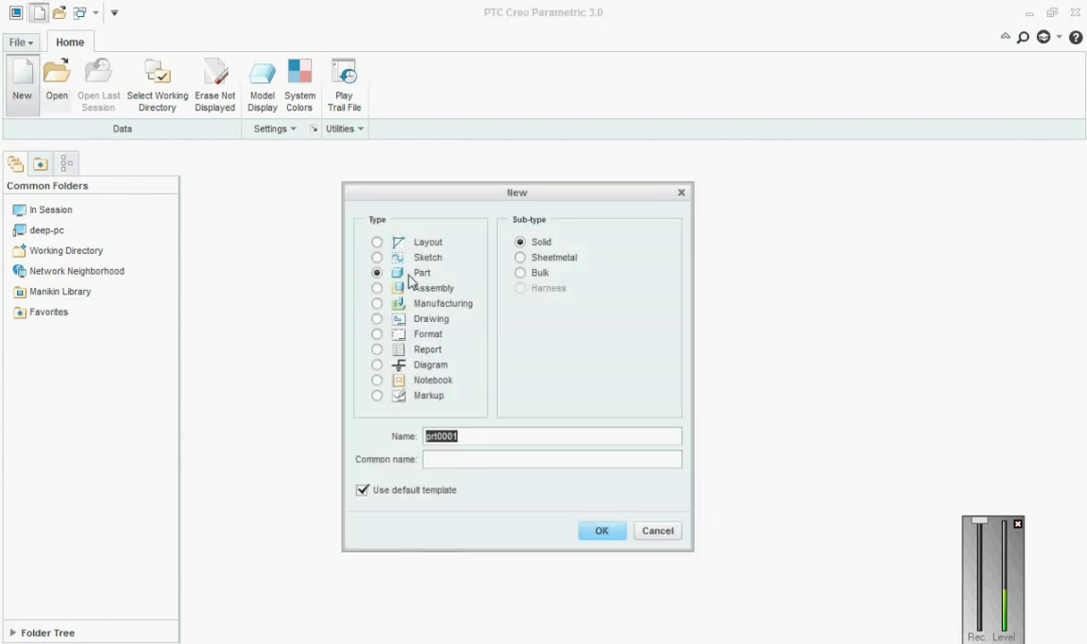
{"action": "left_click", "coordinate": [600, 531]}
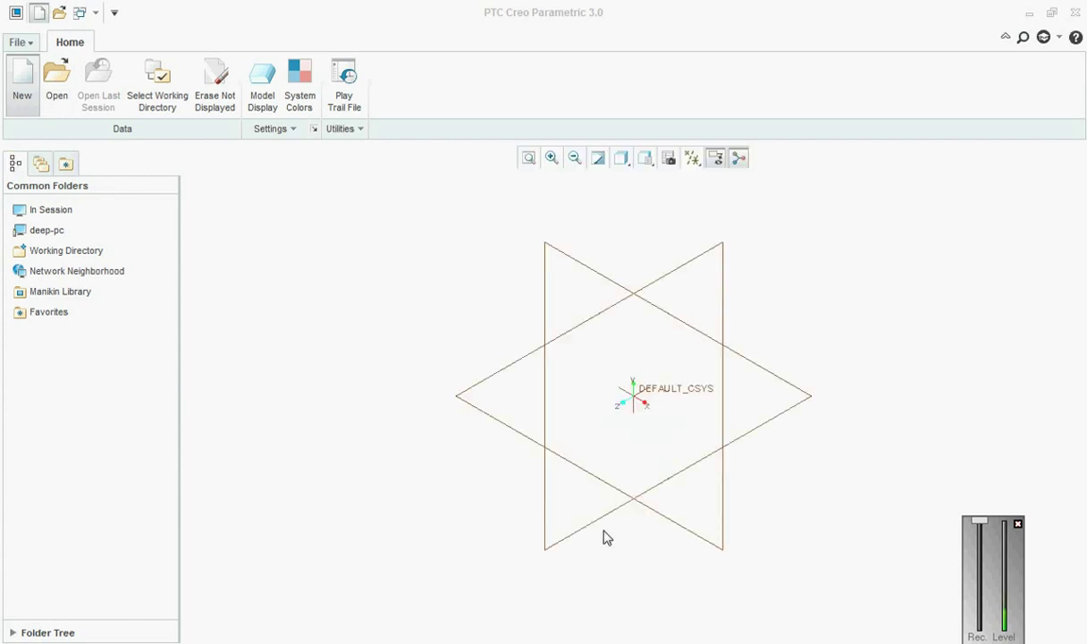
{"action": "left_click", "coordinate": [170, 187]}
{"action": "left_click", "coordinate": [169, 214]}
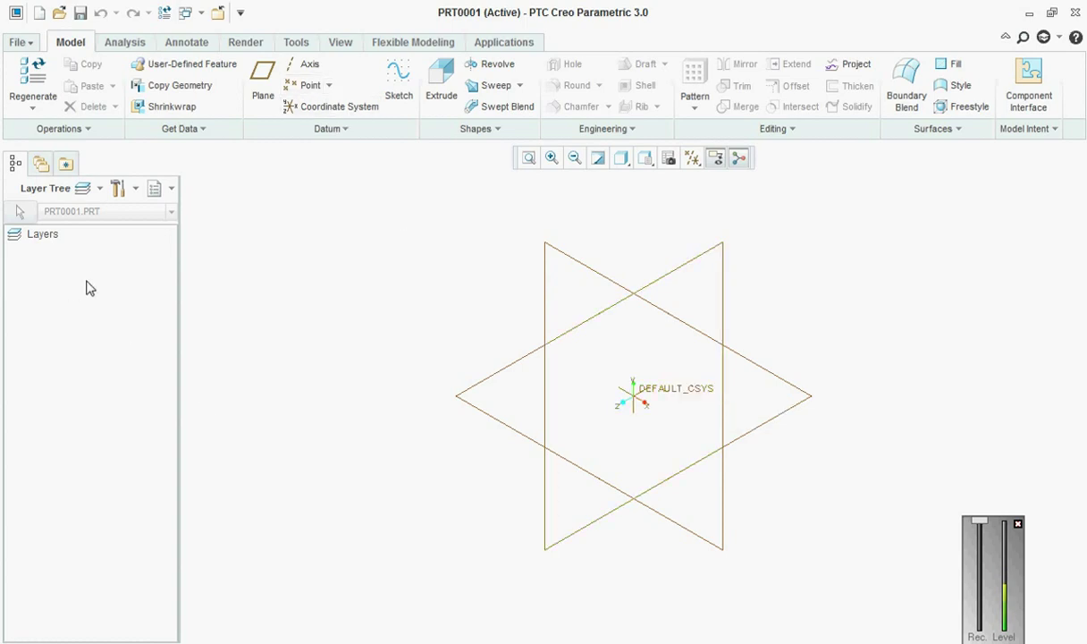
- Close the new part and erase the models that are not displayed from the session
{"action": "left_click", "coordinate": [429, 284]}
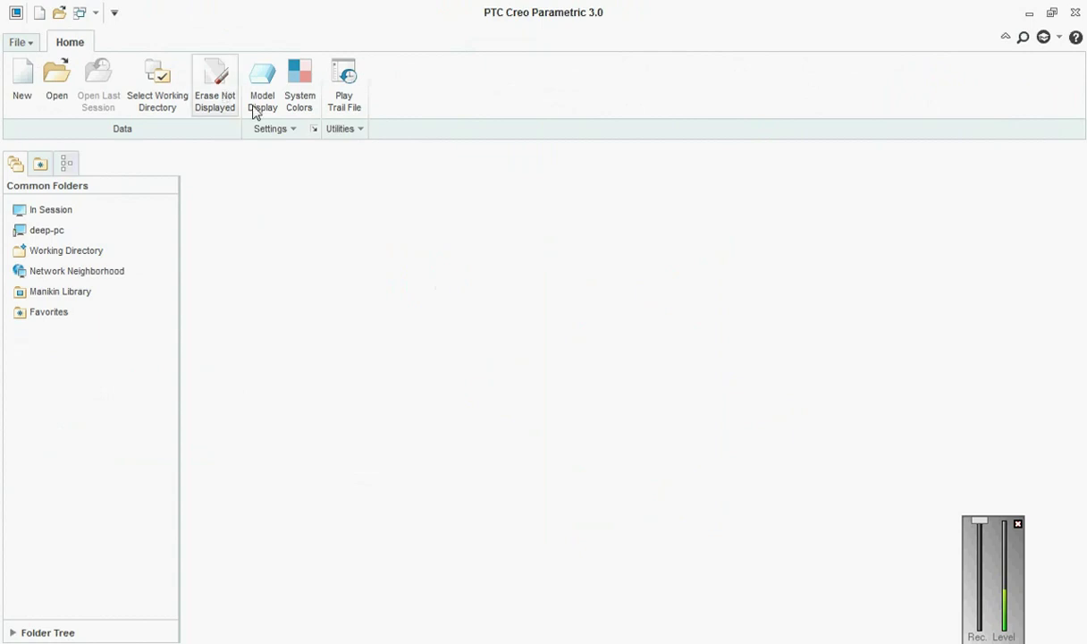
{"action": "left_click", "coordinate": [216, 82]}
{"action": "left_click", "coordinate": [522, 490]}
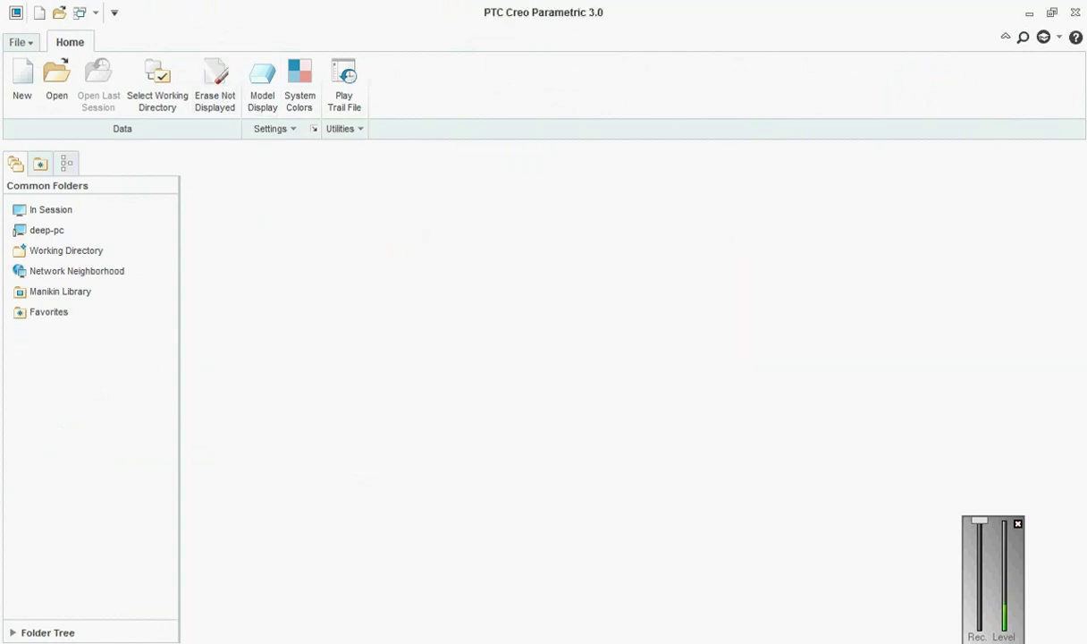
- Switch to Windows Explorer and open the folder C:\Program Files\PTC\Creo 3.0
{"action": "key", "text": "super+e"}
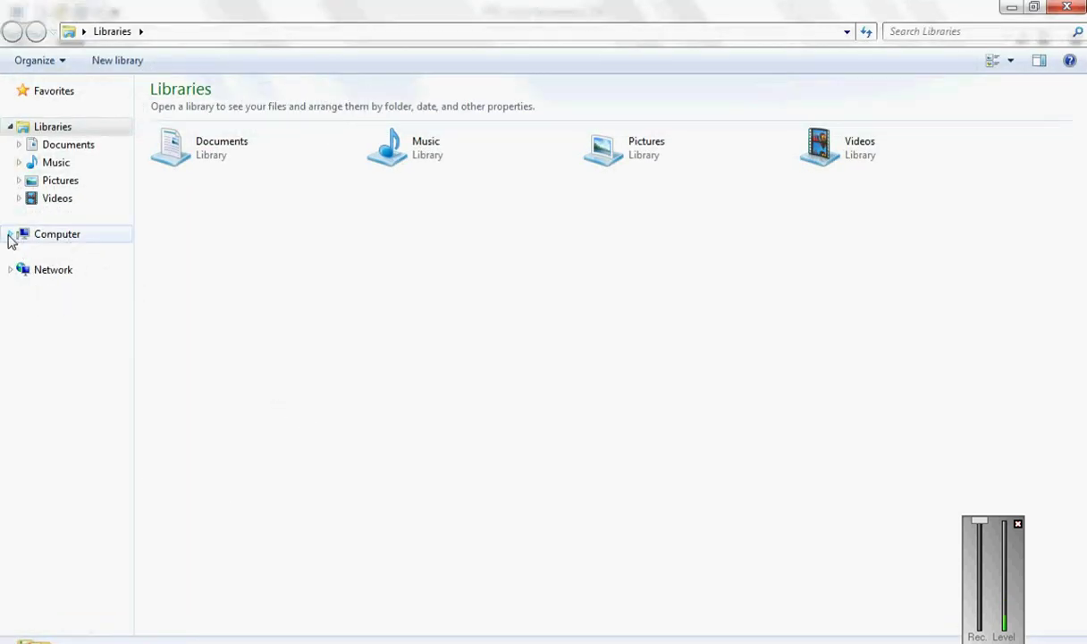
{"action": "left_click", "coordinate": [11, 234]}
{"action": "left_click", "coordinate": [18, 252]}
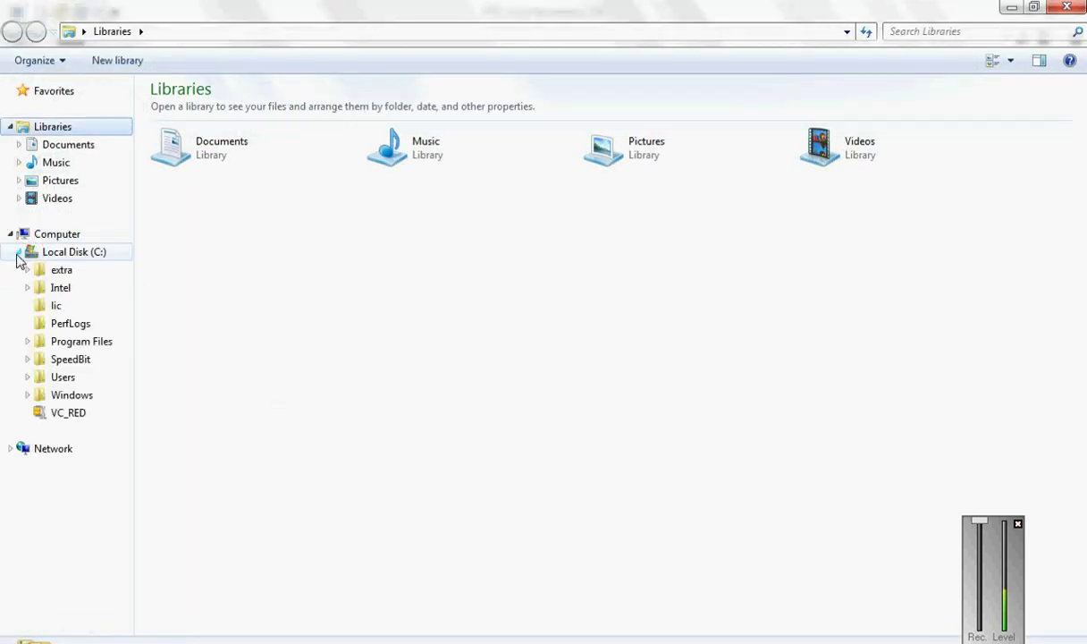
{"action": "left_click", "coordinate": [28, 341]}
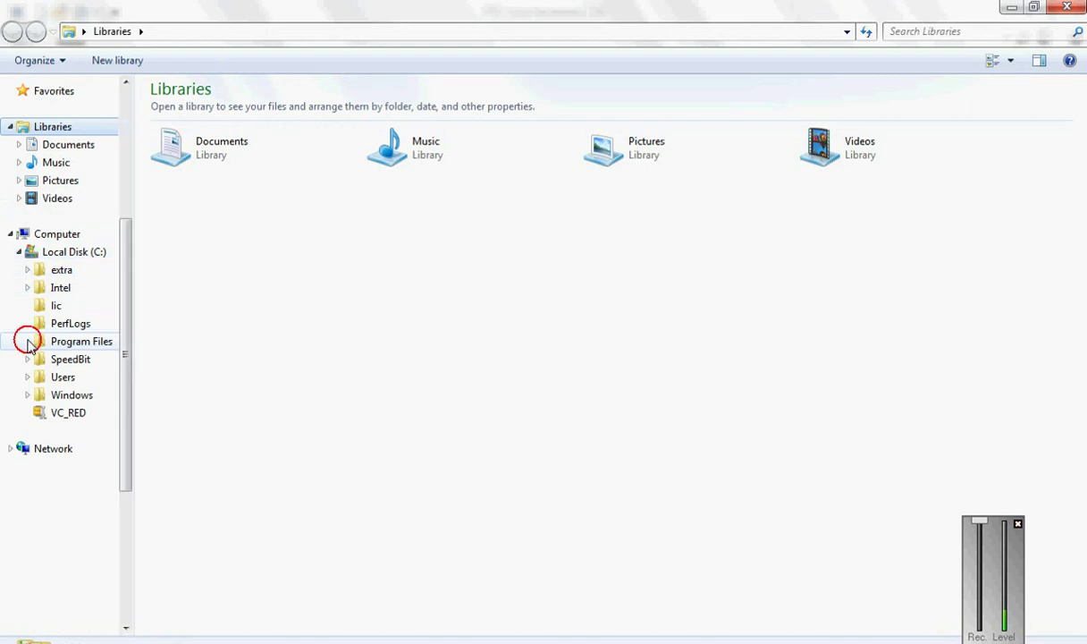
{"action": "left_click", "coordinate": [70, 474]}
{"action": "double_click", "coordinate": [203, 127]}
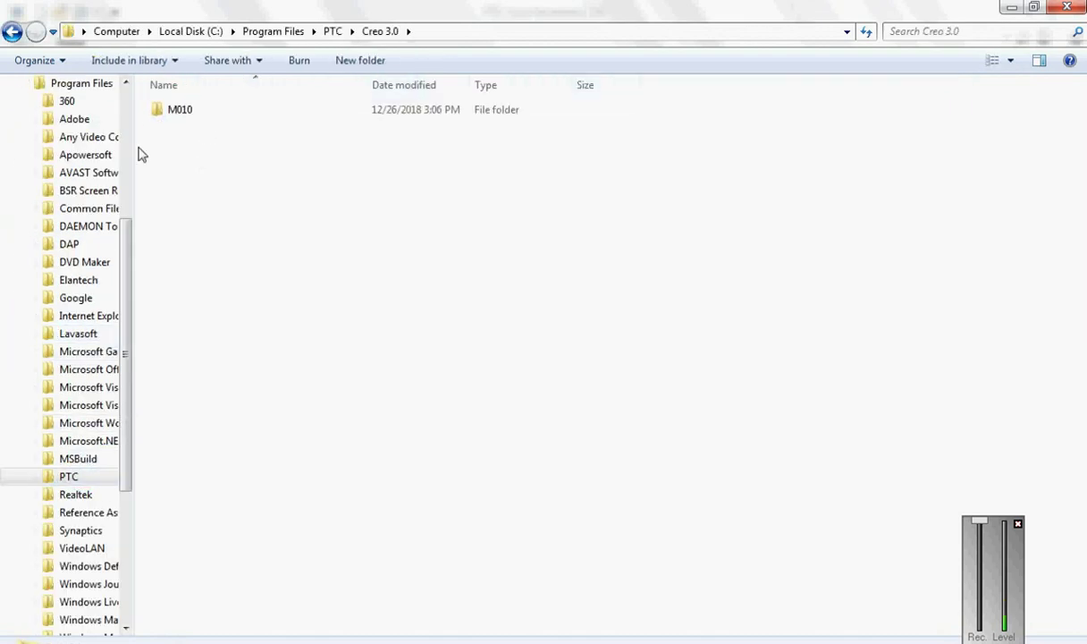
- Narrow the folder tree and open the templates folder under M010\Common Files
{"action": "left_click_drag", "start_coordinate": [128, 261], "coordinate": [136, 99]}
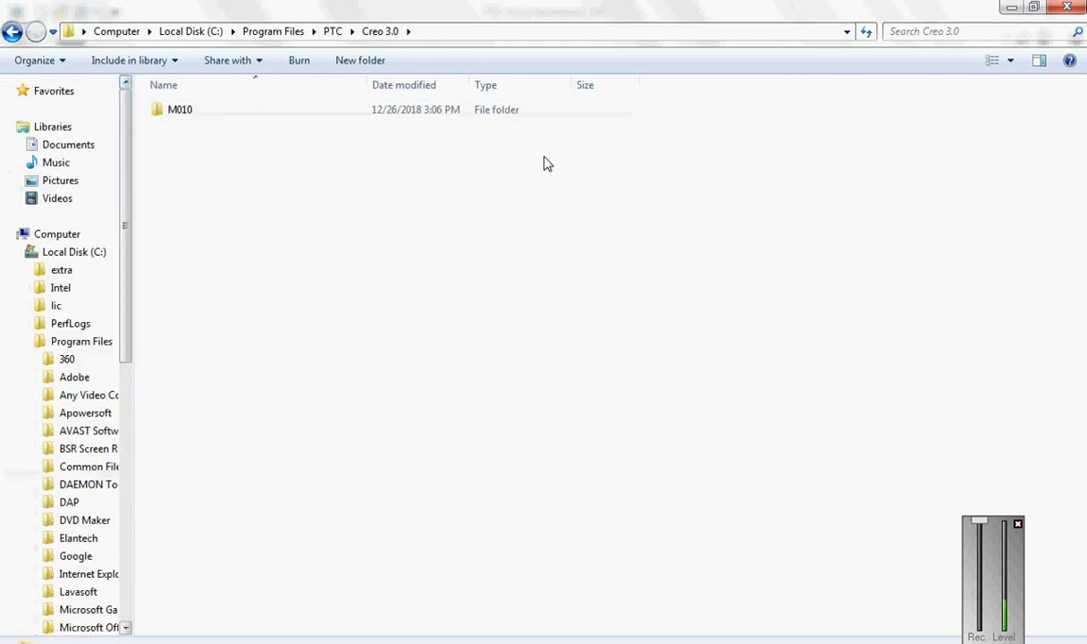
{"action": "left_click_drag", "start_coordinate": [137, 380], "coordinate": [36, 367]}
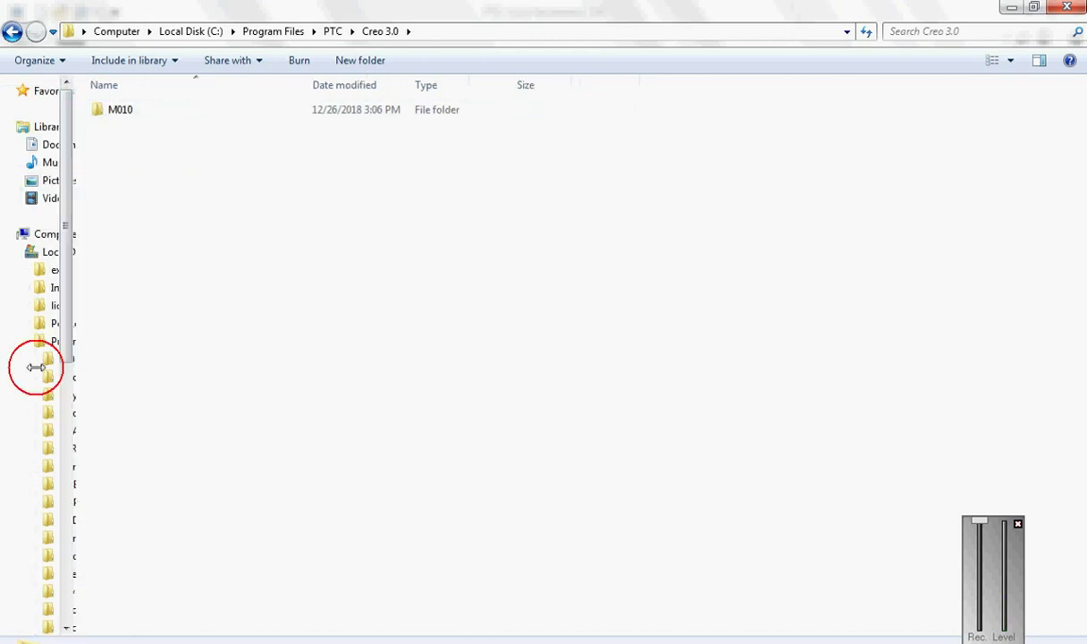
{"action": "double_click", "coordinate": [114, 110]}
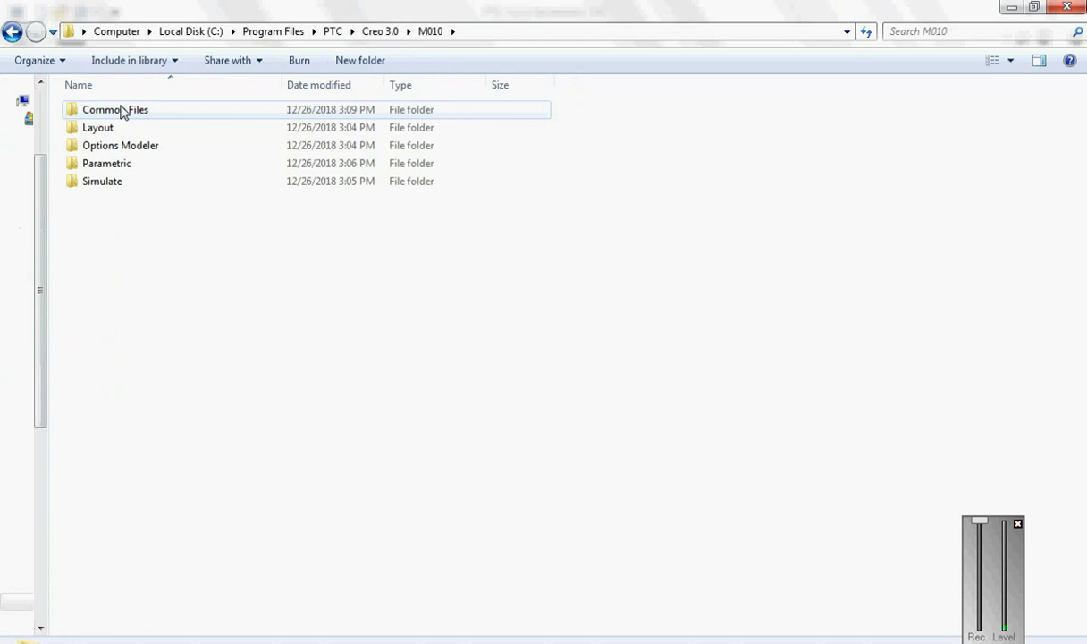
{"action": "double_click", "coordinate": [123, 110]}
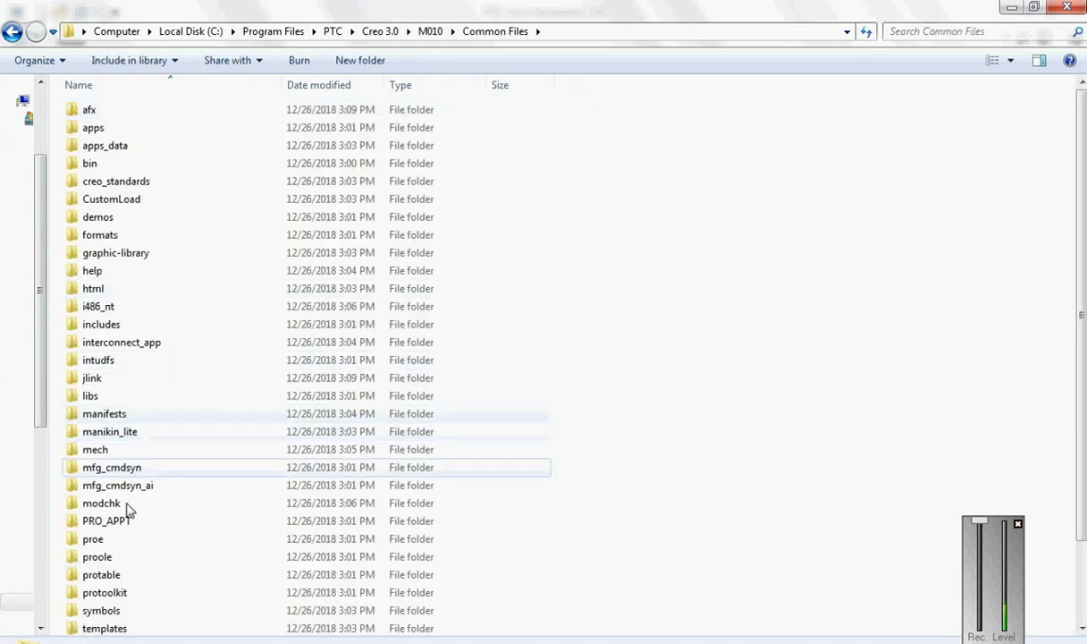
{"action": "scroll", "coordinate": [128, 507], "scroll_direction": "down", "scroll_amount": 2}
{"action": "double_click", "coordinate": [123, 537]}
- Copy the solid_part_mmks part file from the templates folder
{"action": "scroll", "coordinate": [198, 437], "scroll_direction": "down", "scroll_amount": 10}
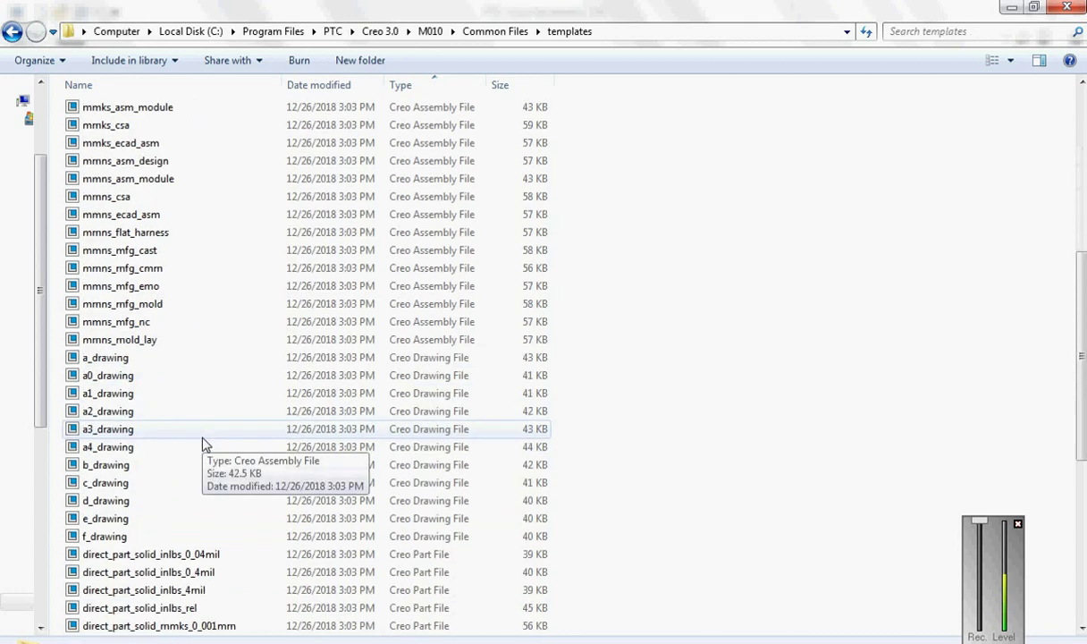
{"action": "scroll", "coordinate": [203, 444], "scroll_direction": "down", "scroll_amount": 6}
{"action": "right_click", "coordinate": [156, 626]}
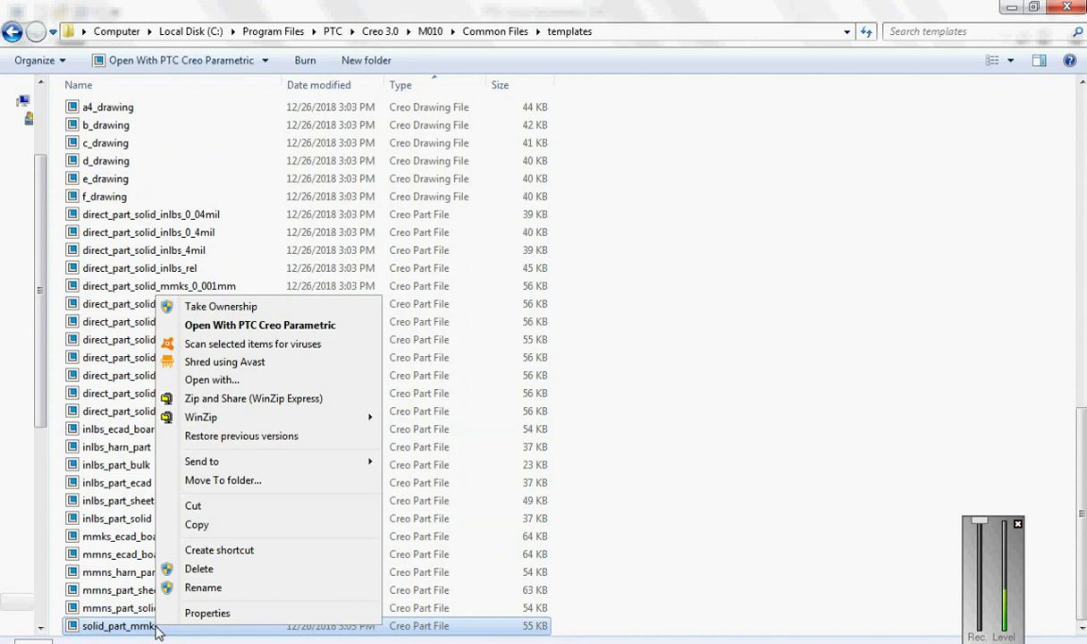
{"action": "left_click", "coordinate": [196, 524]}
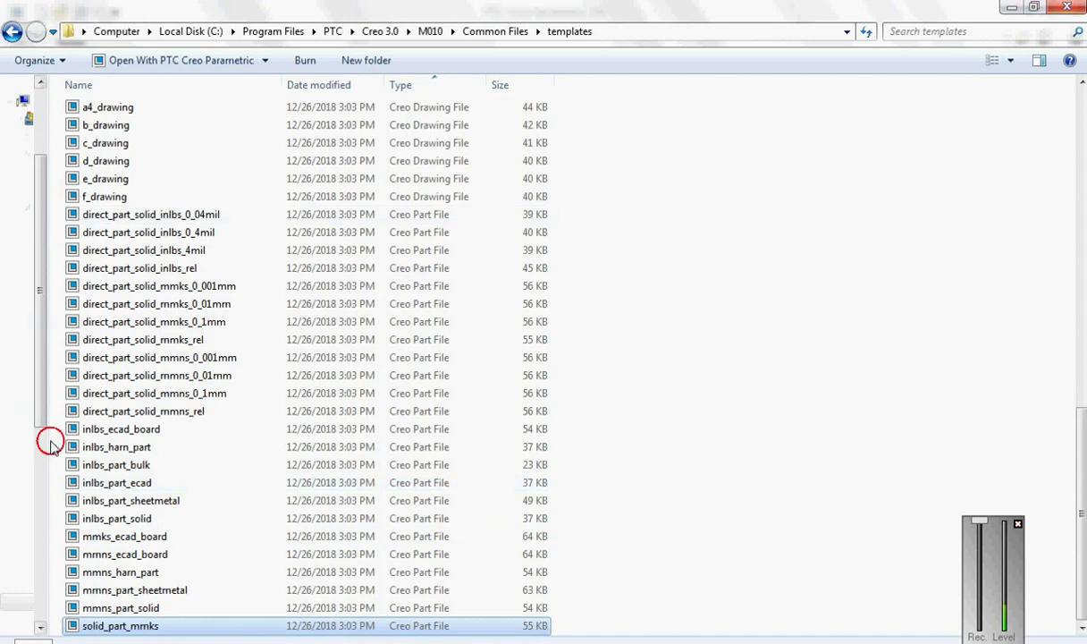
- Widen the folder tree again and open the folder C:\extra\study\working_folder
{"action": "left_click_drag", "start_coordinate": [48, 428], "coordinate": [49, 440]}
{"action": "scroll", "coordinate": [48, 436], "scroll_direction": "down", "scroll_amount": 5}
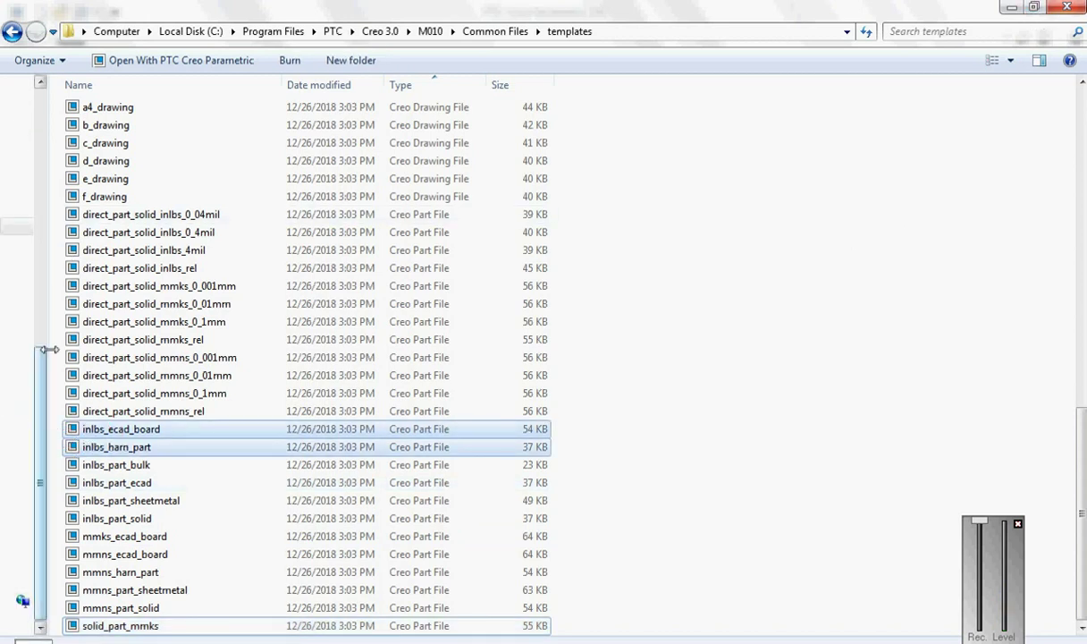
{"action": "left_click_drag", "start_coordinate": [47, 324], "coordinate": [126, 315]}
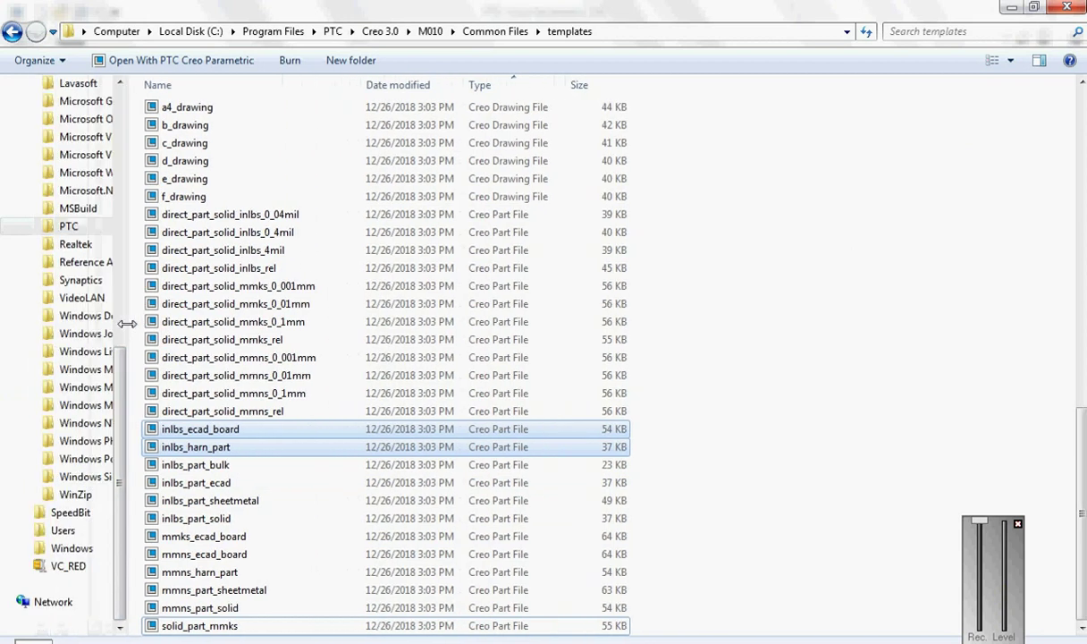
{"action": "scroll", "coordinate": [121, 243], "scroll_direction": "up", "scroll_amount": 9}
{"action": "scroll", "coordinate": [123, 331], "scroll_direction": "up", "scroll_amount": 9}
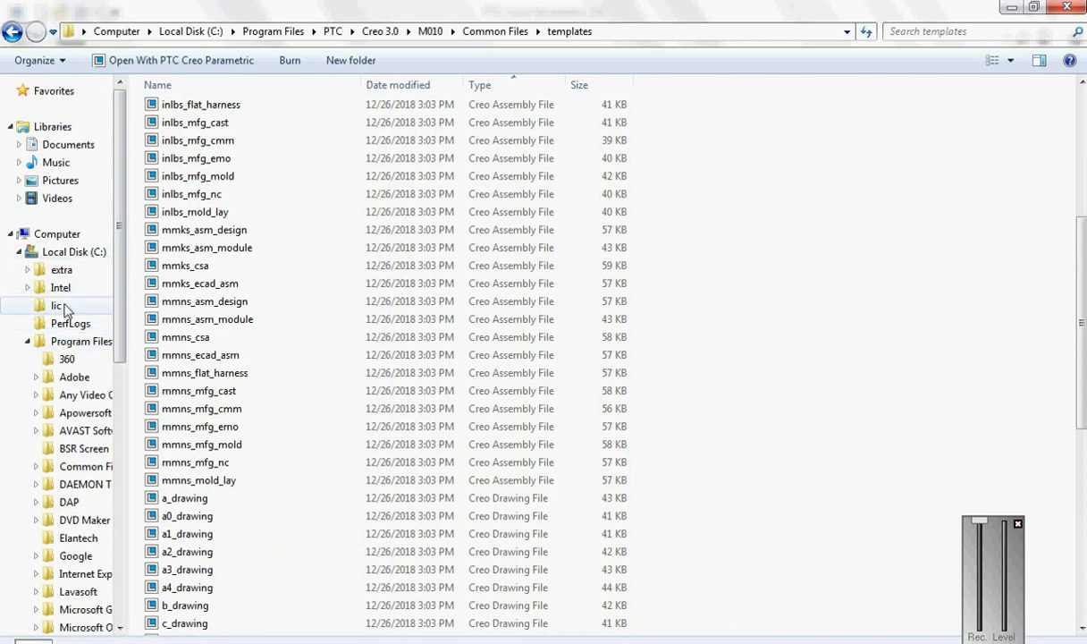
{"action": "left_click", "coordinate": [61, 269]}
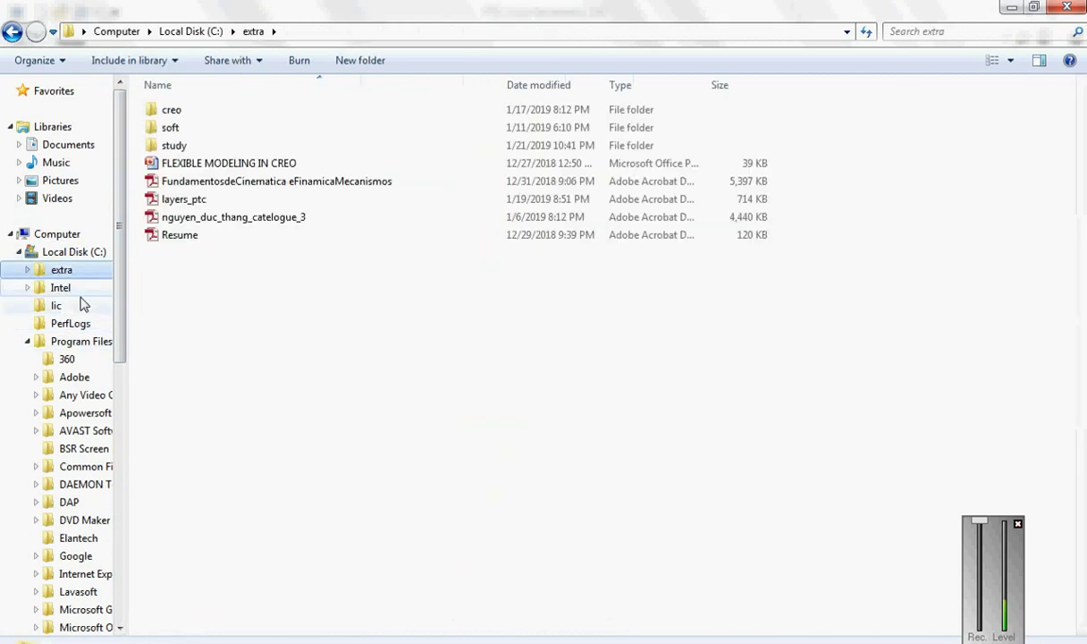
{"action": "double_click", "coordinate": [183, 147]}
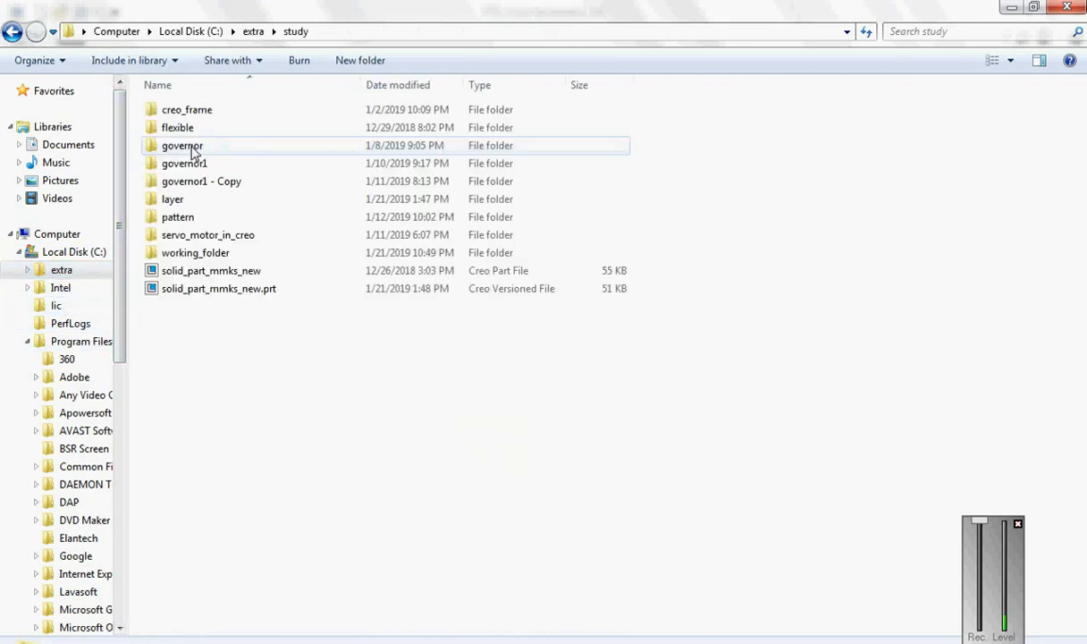
{"action": "double_click", "coordinate": [199, 253]}
- Paste the copied solid_part_mmks file into working_folder and close the file browser window
{"action": "right_click", "coordinate": [309, 172]}
{"action": "left_click", "coordinate": [356, 304]}
{"action": "left_click", "coordinate": [547, 186]}
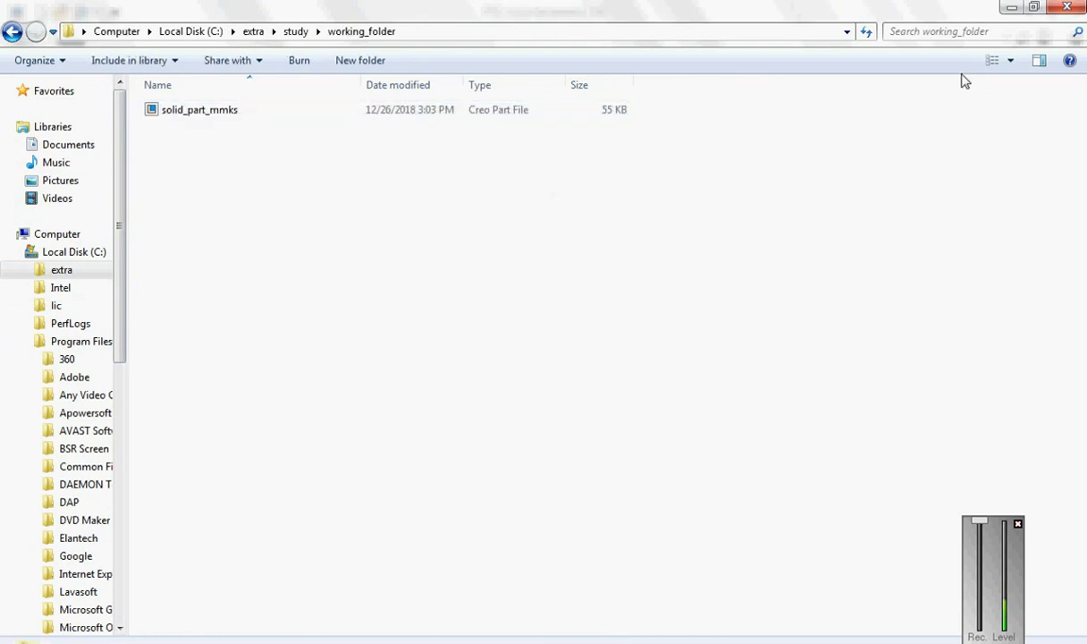
{"action": "left_click", "coordinate": [1073, 7]}
- Set working_folder as the working directory in Creo Parametric and open solid_part_mmks.prt from it
{"action": "left_click", "coordinate": [157, 89]}
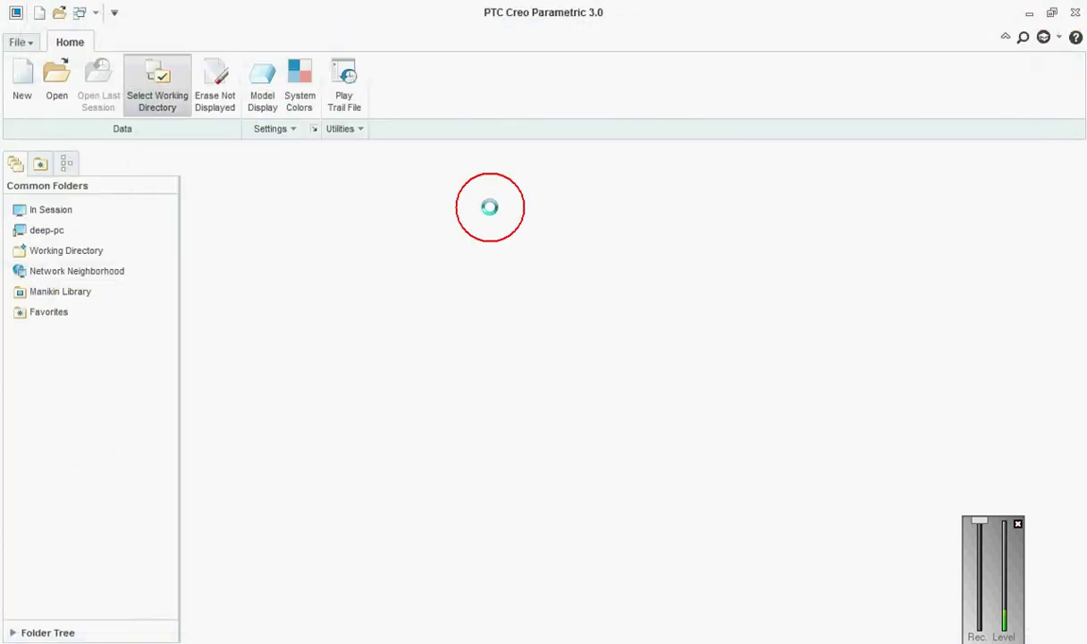
{"action": "middle_click", "coordinate": [542, 336]}
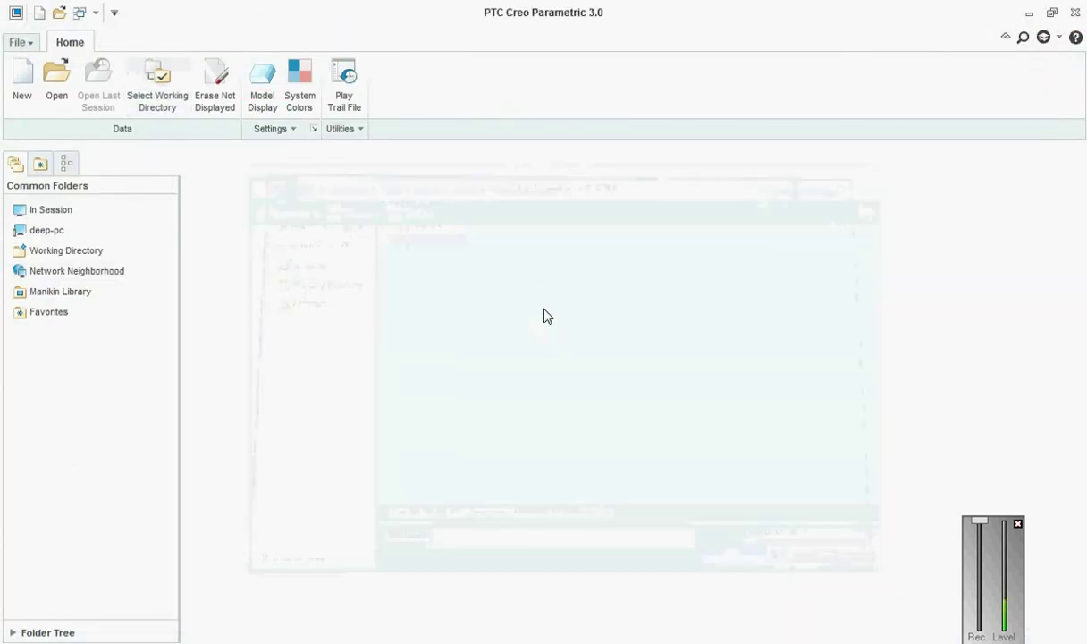
{"action": "left_click", "coordinate": [56, 80]}
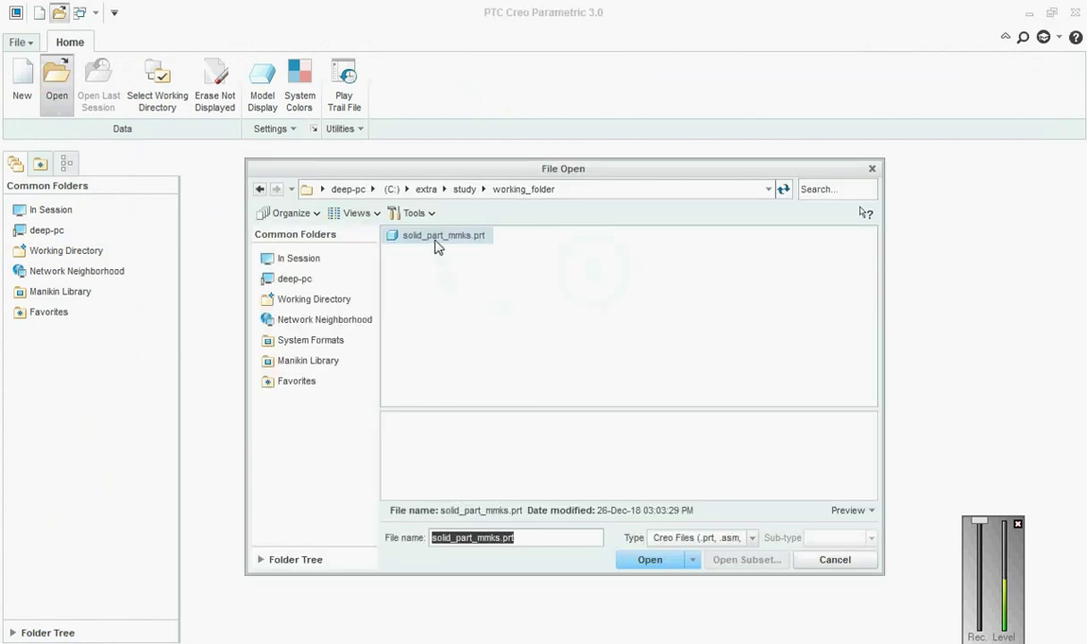
{"action": "left_click", "coordinate": [650, 560]}
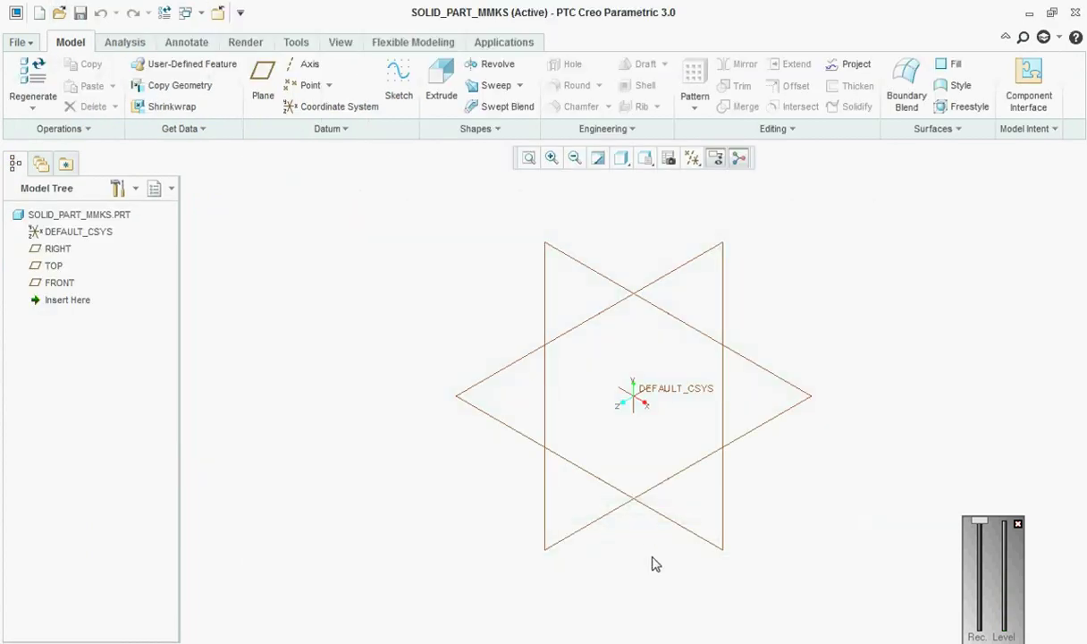
- Display the template part's layer tree to check its layers and return to the model tree
{"action": "left_click", "coordinate": [170, 188]}
{"action": "left_click", "coordinate": [199, 213]}
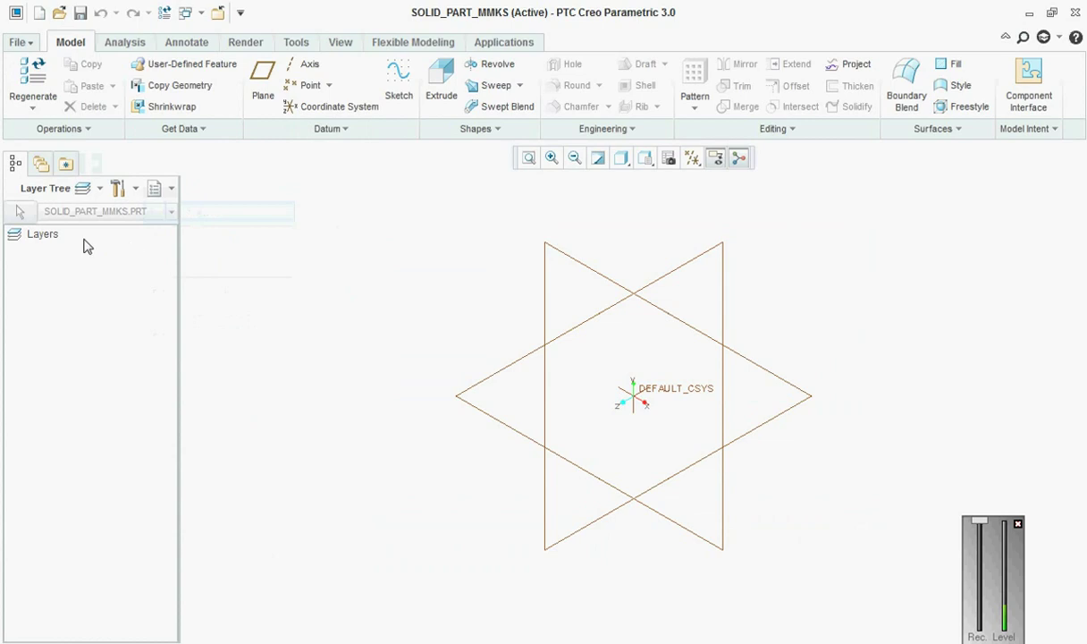
{"action": "left_click", "coordinate": [362, 261]}
{"action": "left_click", "coordinate": [154, 188]}
{"action": "left_click", "coordinate": [161, 212]}
{"action": "left_click", "coordinate": [344, 247]}
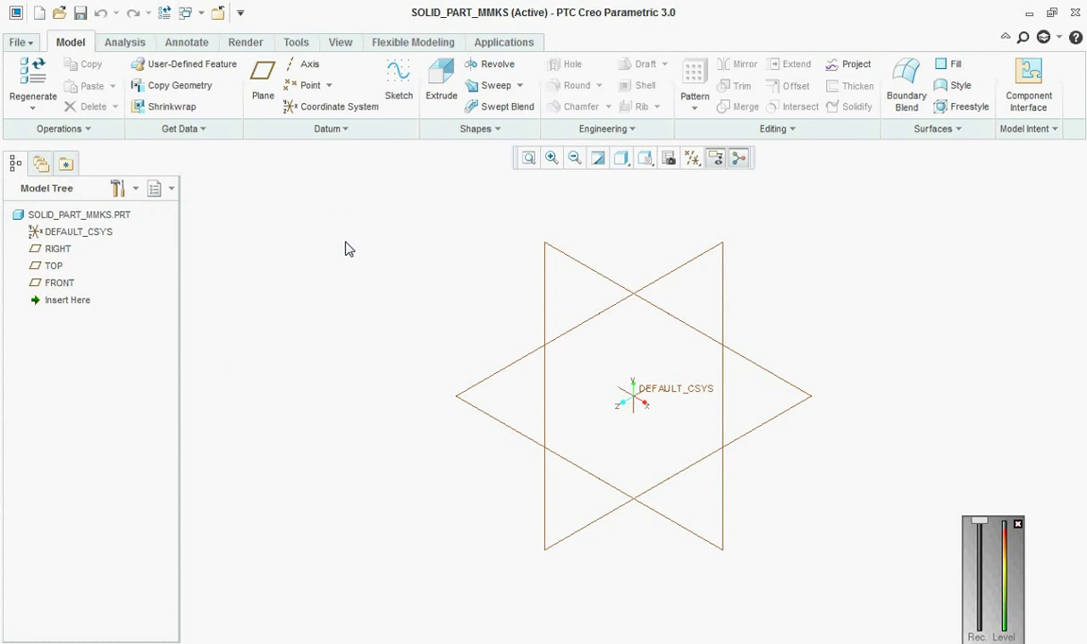
{"action": "left_click", "coordinate": [336, 257]}
{"action": "left_click", "coordinate": [337, 252]}
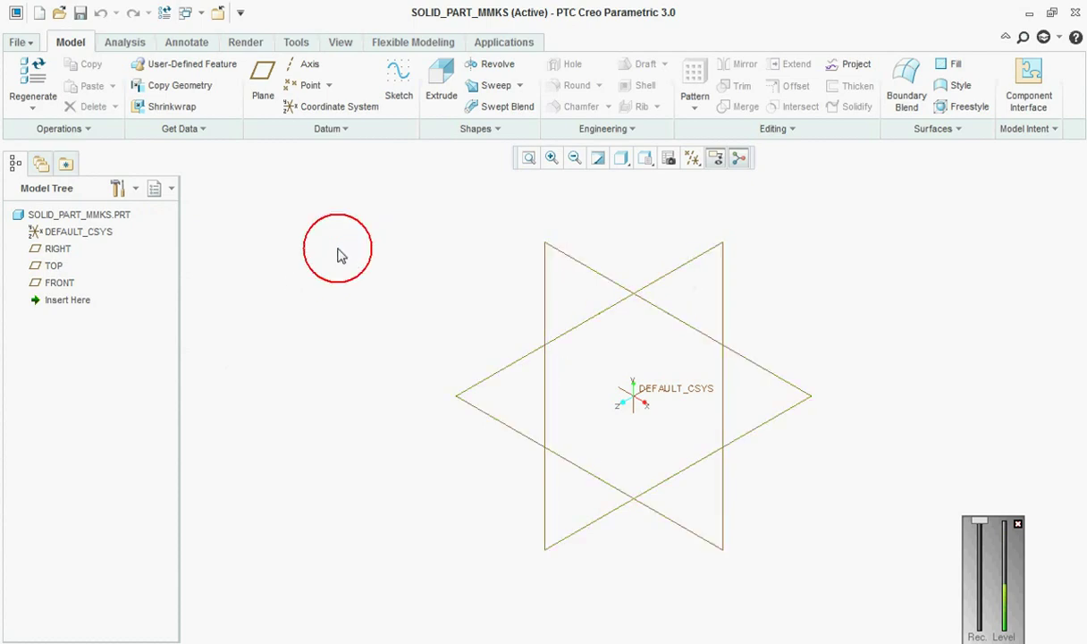
- Display the layer tree of the part and start a new layer in it
{"action": "left_click", "coordinate": [166, 189]}
{"action": "left_click", "coordinate": [183, 212]}
{"action": "right_click", "coordinate": [49, 301]}
{"action": "left_click", "coordinate": [100, 98]}
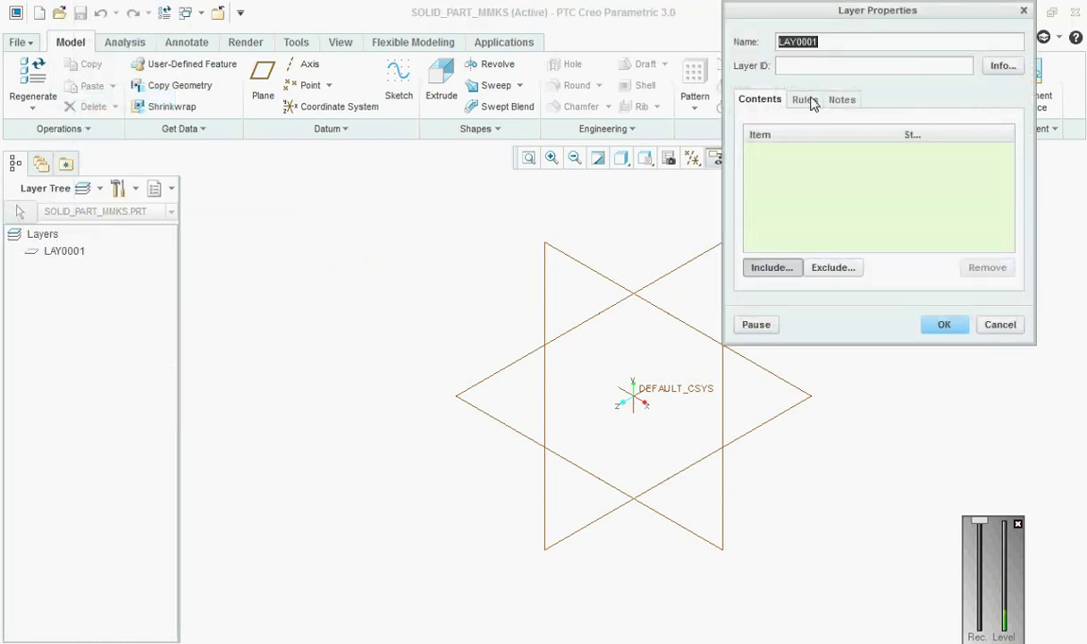
{"action": "left_click", "coordinate": [804, 99]}
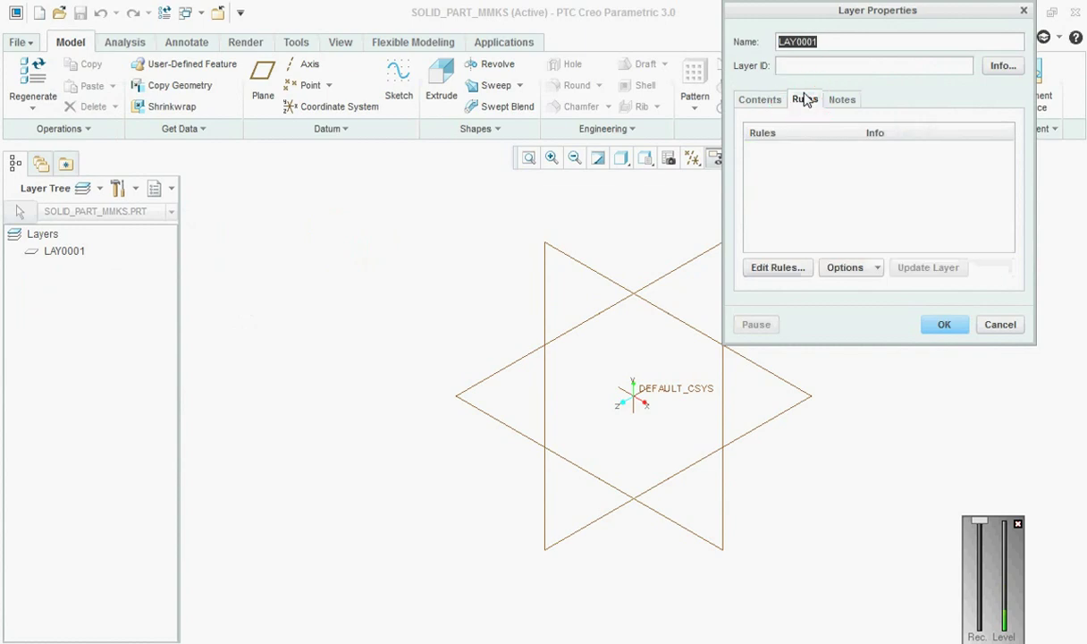
{"action": "left_click", "coordinate": [777, 267]}
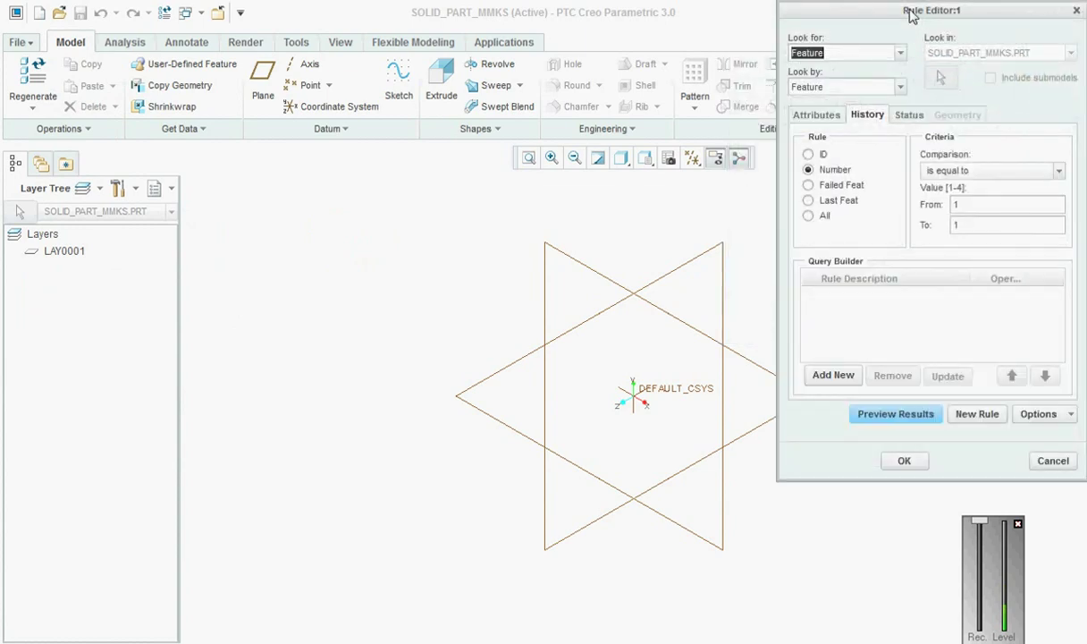
{"action": "left_click_drag", "start_coordinate": [901, 15], "coordinate": [670, 40]}
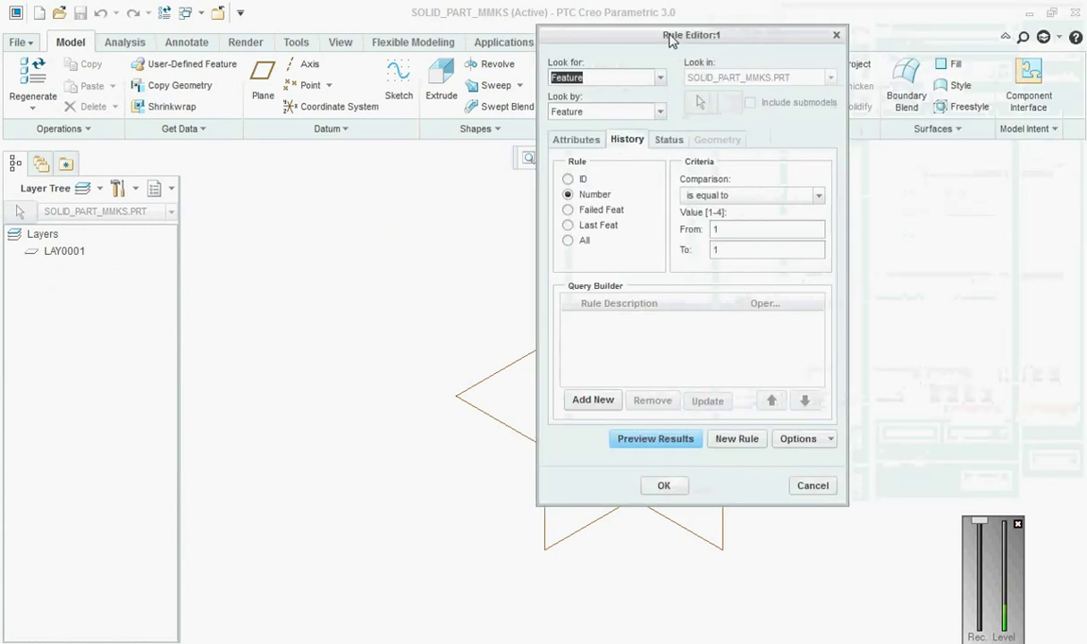
{"action": "left_click", "coordinate": [578, 143]}
{"action": "left_click", "coordinate": [623, 144]}
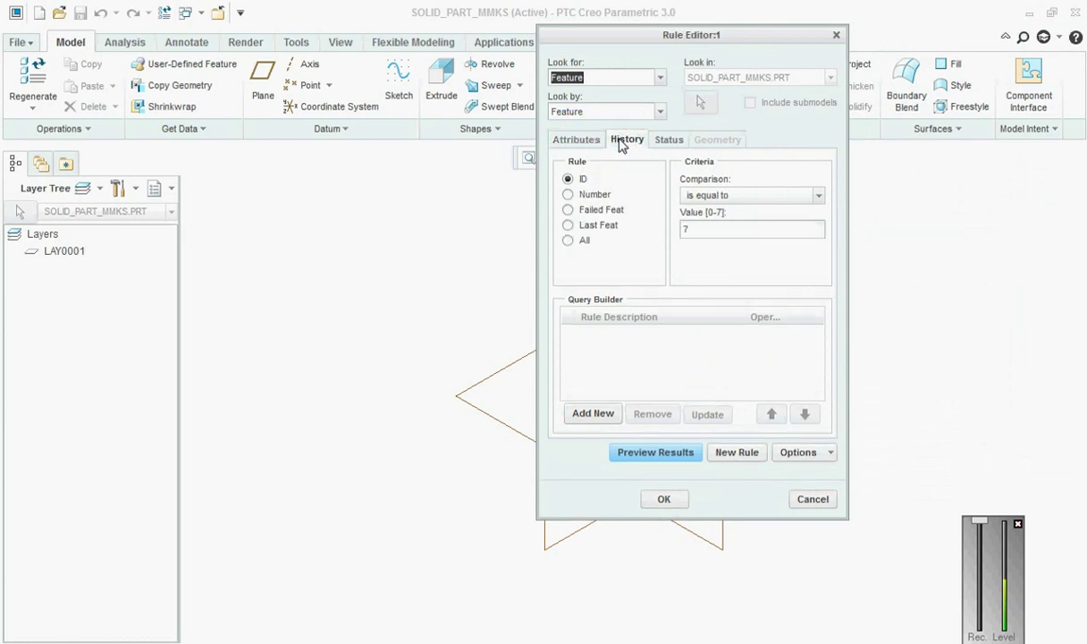
{"action": "left_click", "coordinate": [568, 195]}
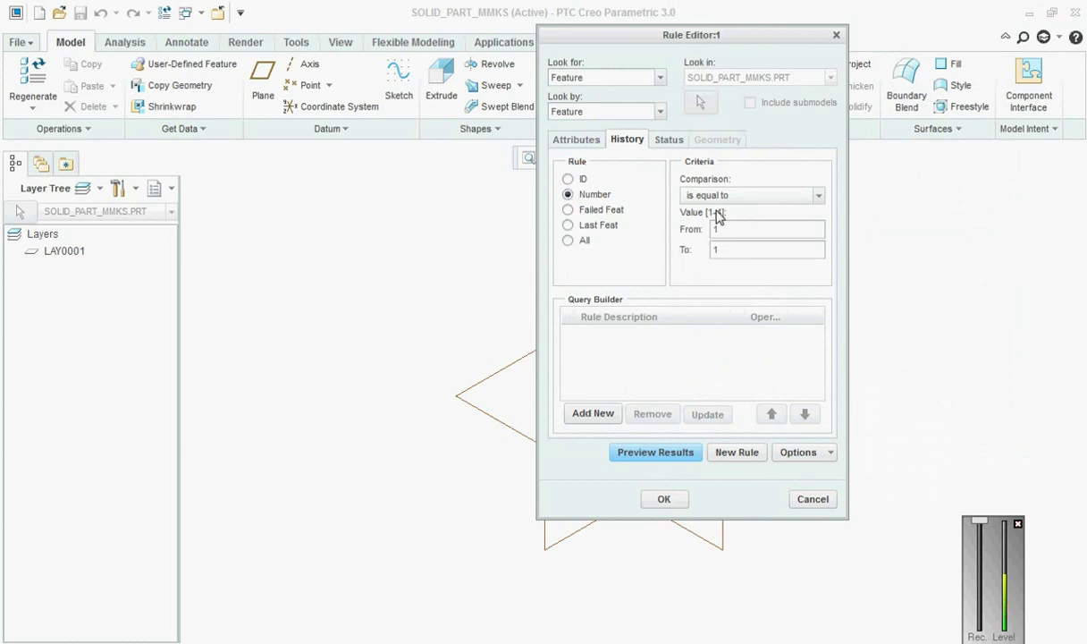
{"action": "left_click_drag", "start_coordinate": [628, 42], "coordinate": [855, 18]}
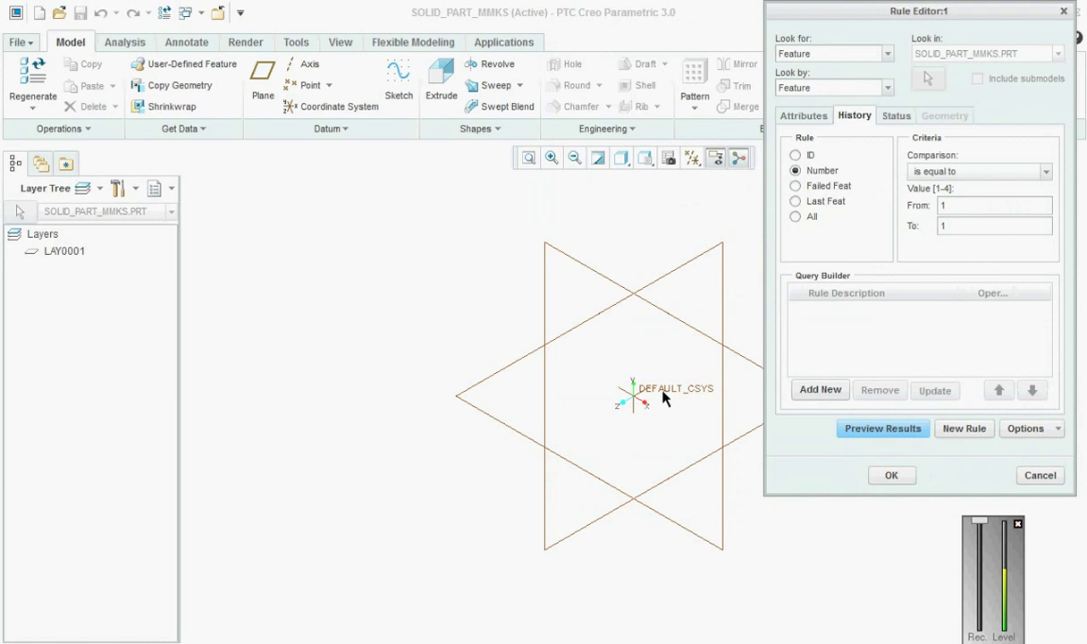
{"action": "left_click", "coordinate": [1035, 476]}
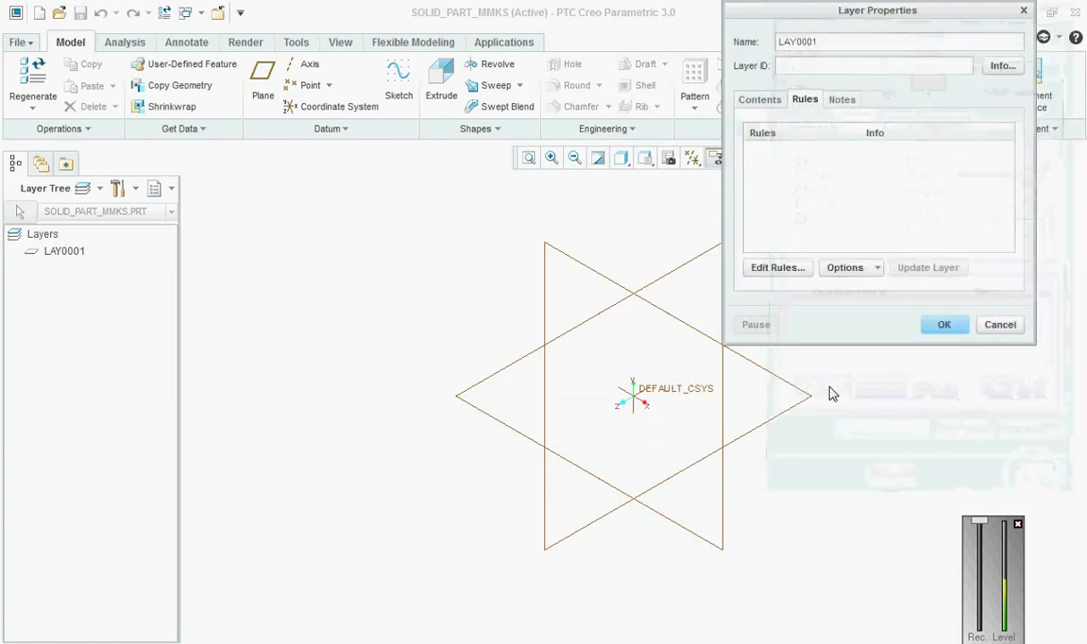
{"action": "left_click", "coordinate": [989, 330]}
- Return to the model tree and examine the default coordinate system and the RIGHT, TOP and FRONT datum planes in feature order
{"action": "left_click", "coordinate": [170, 184]}
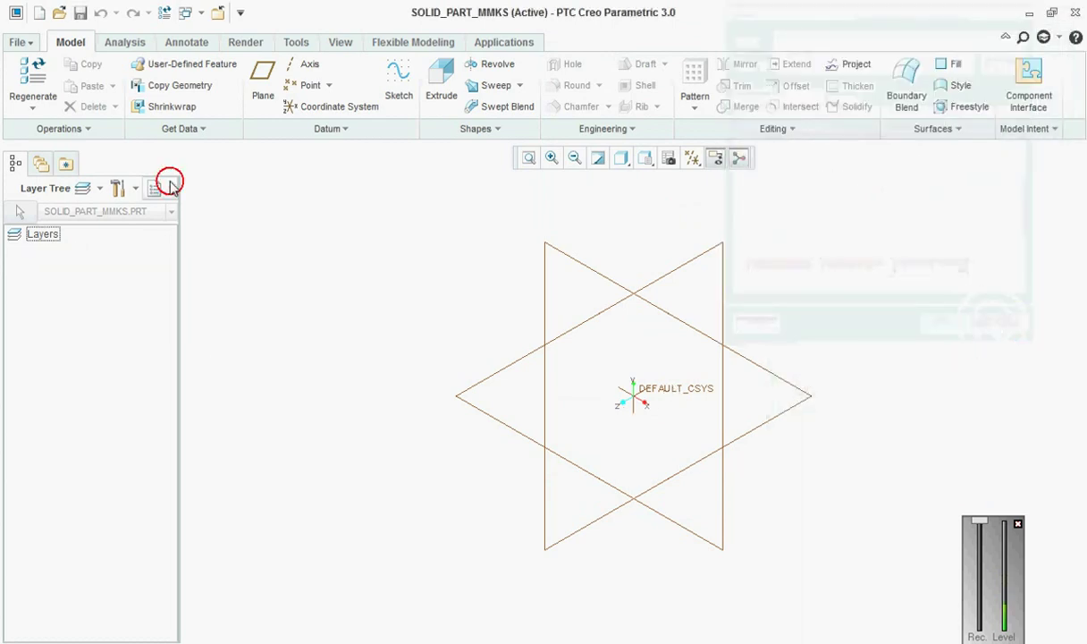
{"action": "left_click", "coordinate": [159, 212]}
{"action": "right_click", "coordinate": [72, 233]}
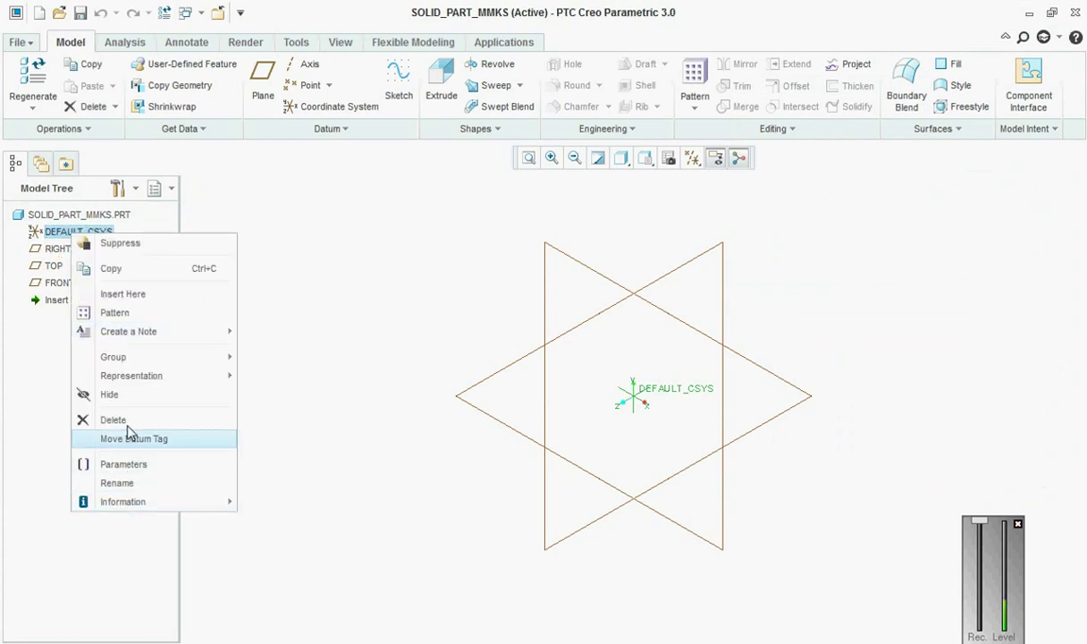
{"action": "key", "text": "Escape"}
{"action": "left_click", "coordinate": [672, 387]}
{"action": "left_click", "coordinate": [677, 396]}
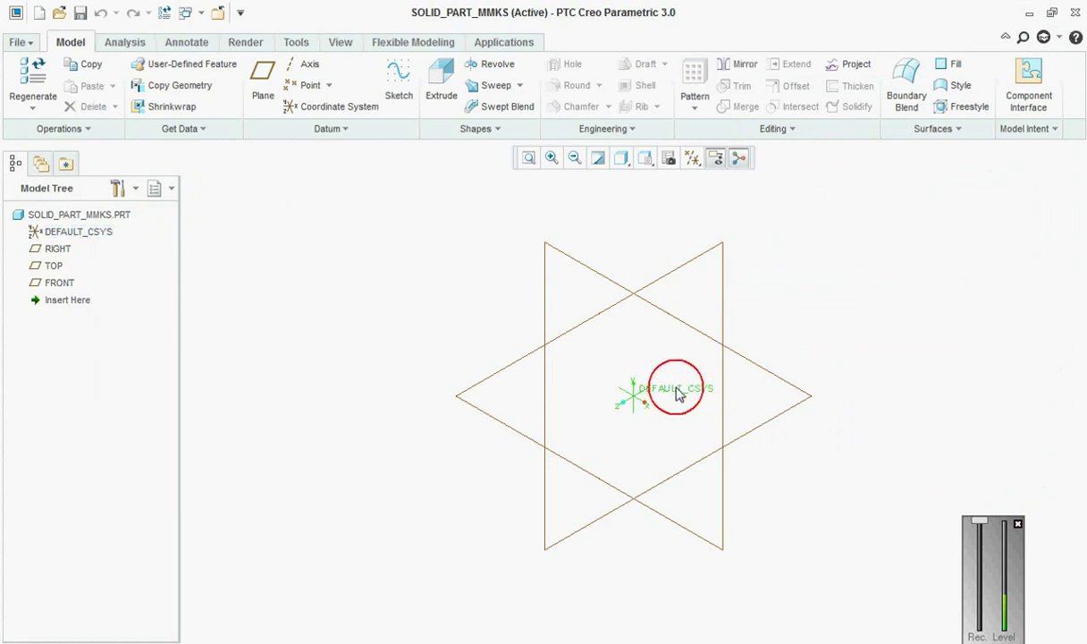
{"action": "left_click", "coordinate": [677, 396]}
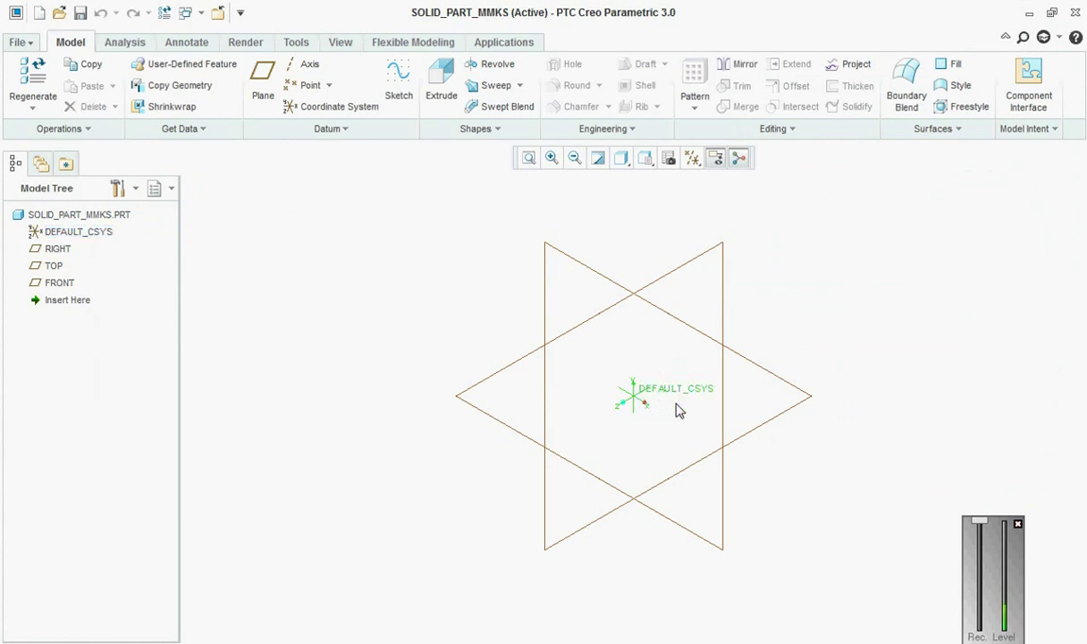
{"action": "left_click", "coordinate": [684, 395]}
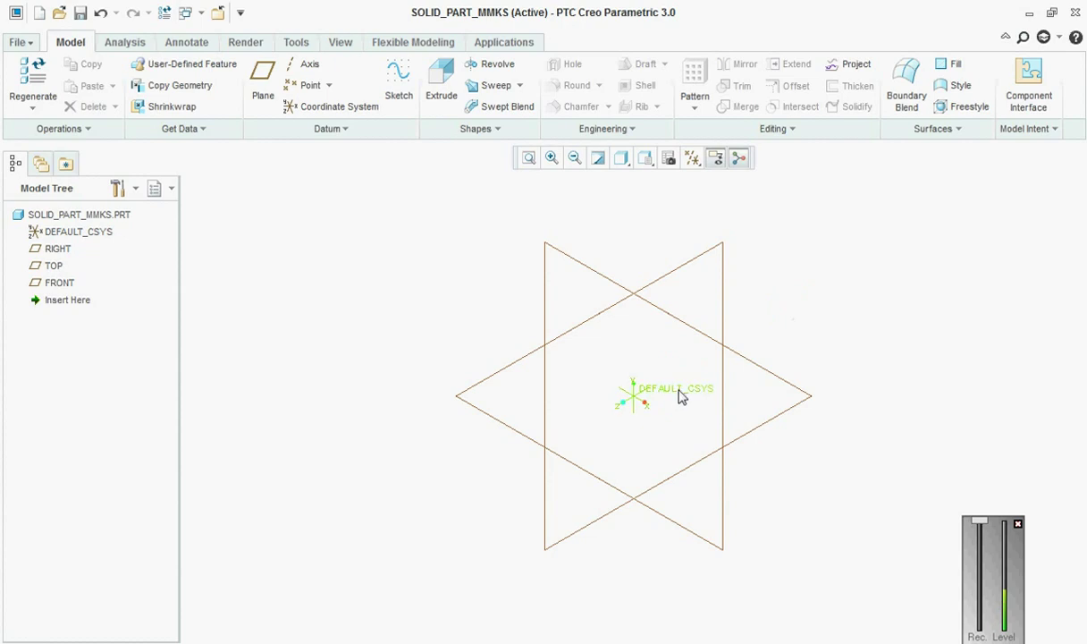
{"action": "left_click", "coordinate": [65, 232]}
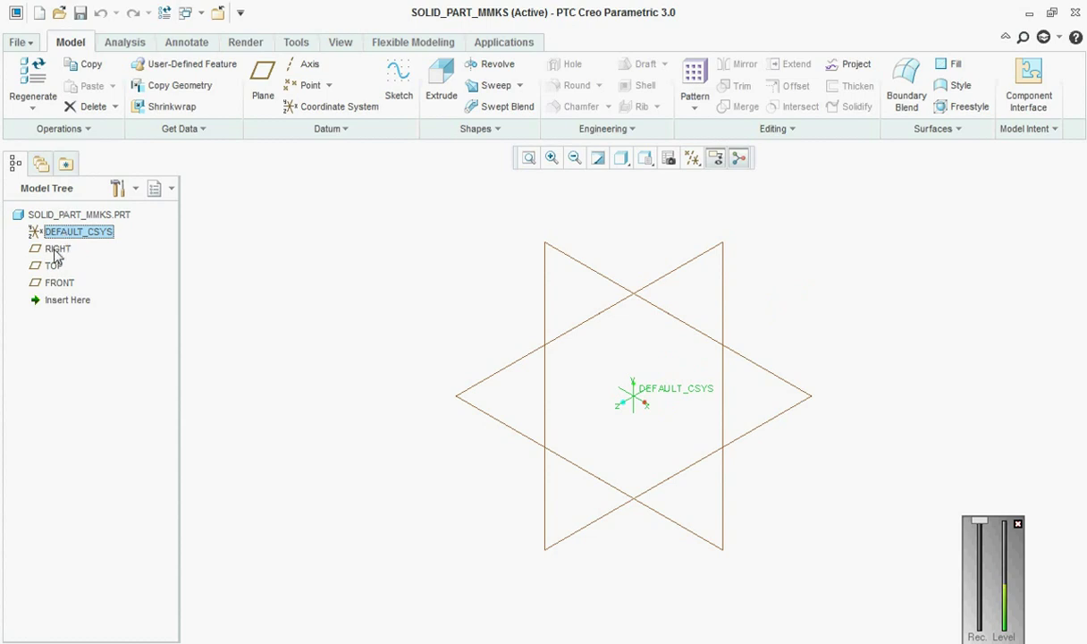
{"action": "left_click", "coordinate": [56, 251]}
{"action": "left_click", "coordinate": [53, 266]}
{"action": "left_click", "coordinate": [55, 282]}
{"action": "left_click", "coordinate": [267, 275]}
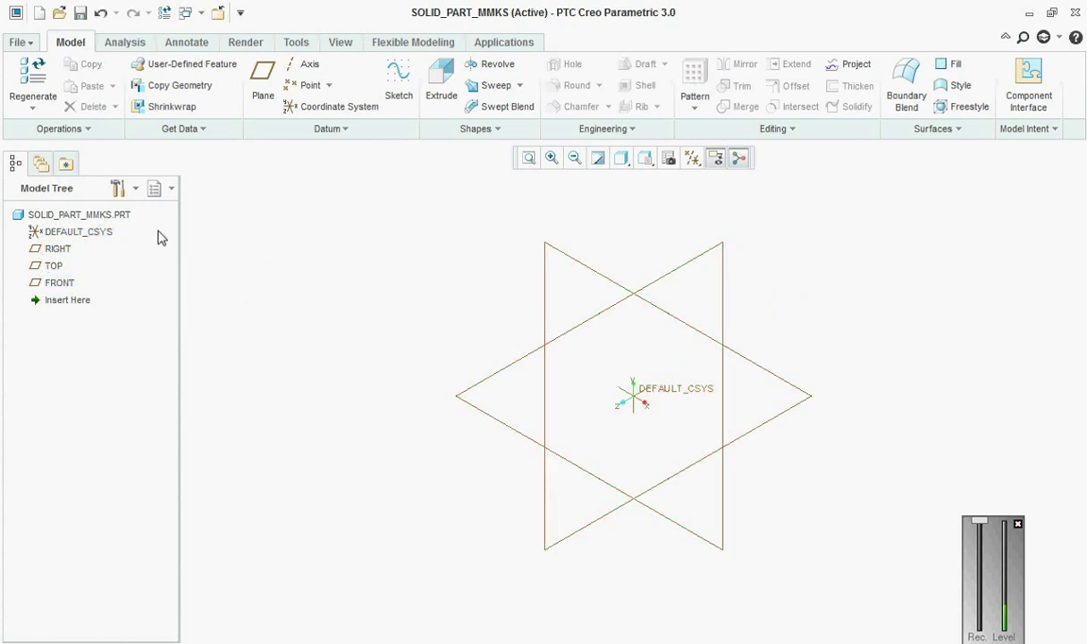
- Display the layer tree, start a new layer and open the rule editor for it
{"action": "left_click", "coordinate": [171, 188]}
{"action": "left_click", "coordinate": [165, 215]}
{"action": "right_click", "coordinate": [61, 306]}
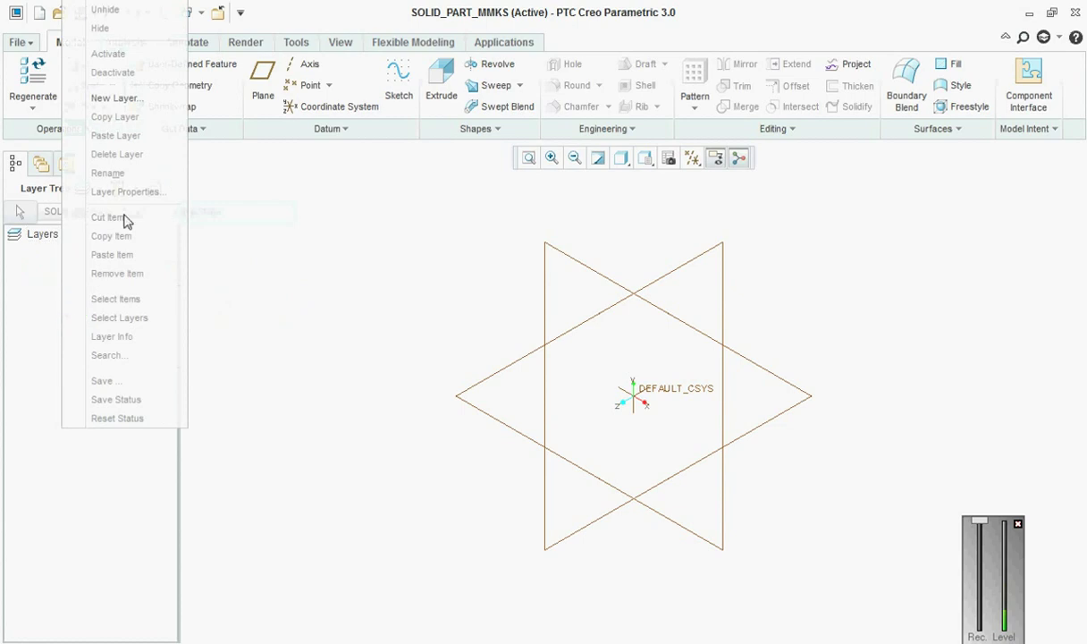
{"action": "left_click", "coordinate": [118, 98]}
{"action": "left_click", "coordinate": [809, 100]}
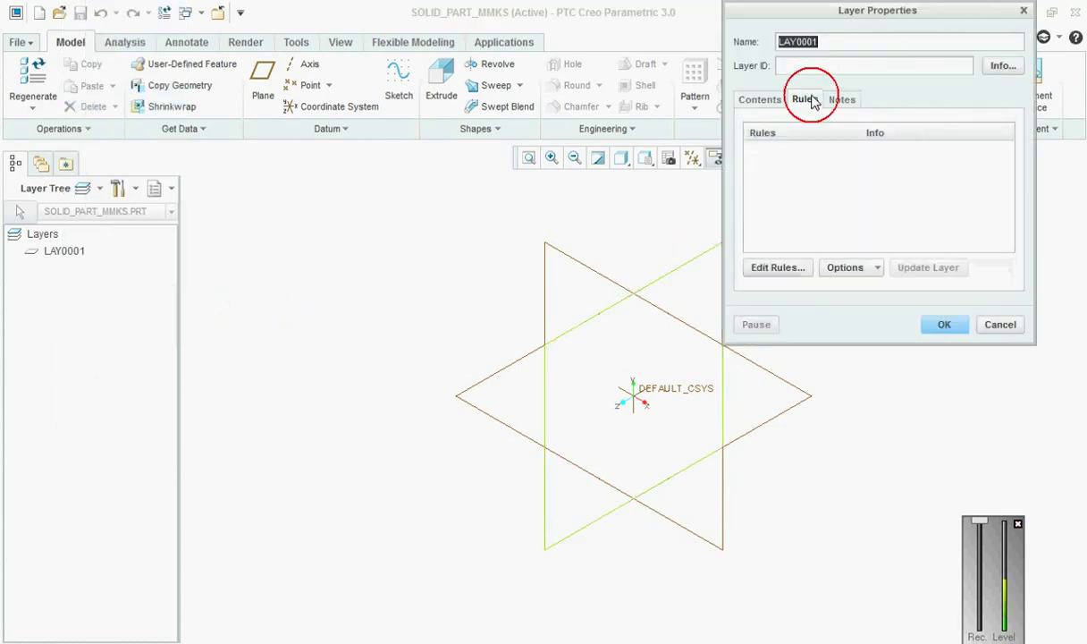
{"action": "left_click", "coordinate": [784, 267]}
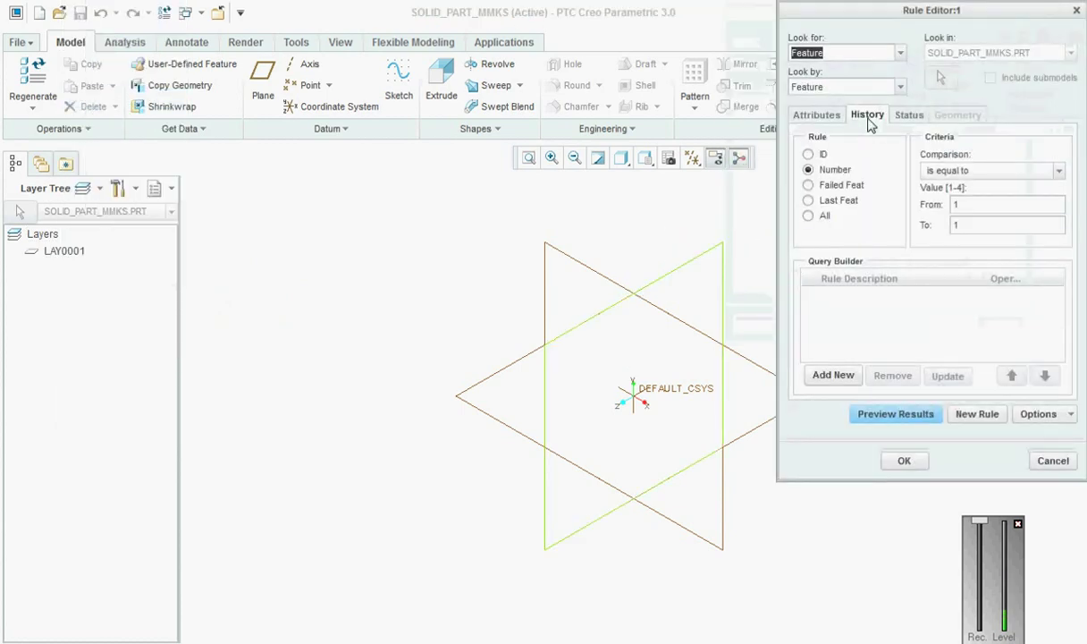
- Add a history rule for features whose number is equal to 1, preview its results and accept the rule
{"action": "left_click", "coordinate": [816, 116]}
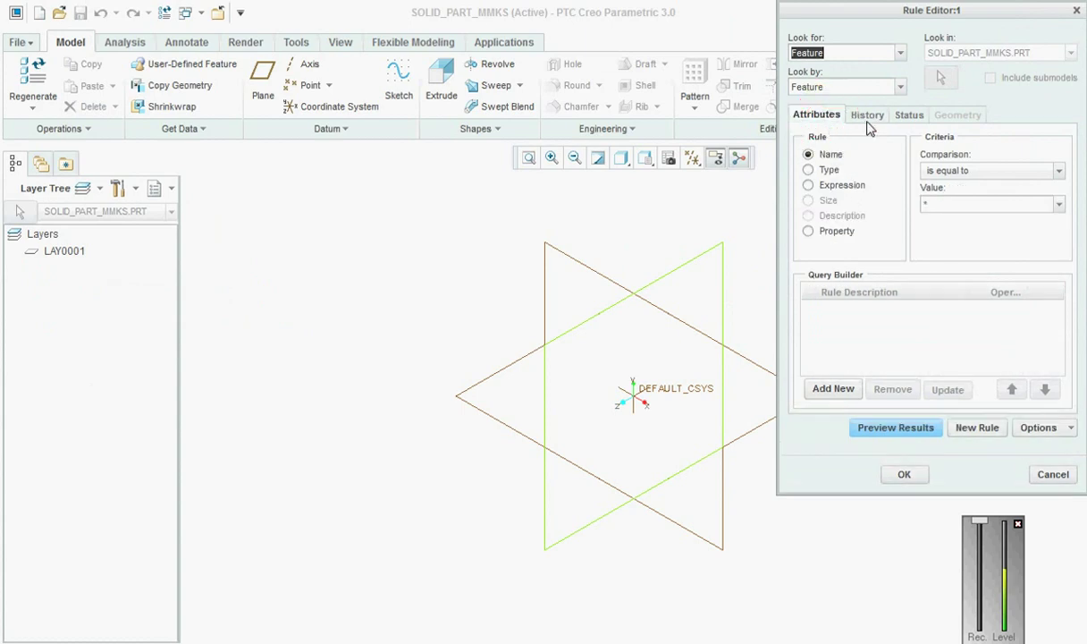
{"action": "left_click", "coordinate": [866, 116]}
{"action": "left_click", "coordinate": [808, 170]}
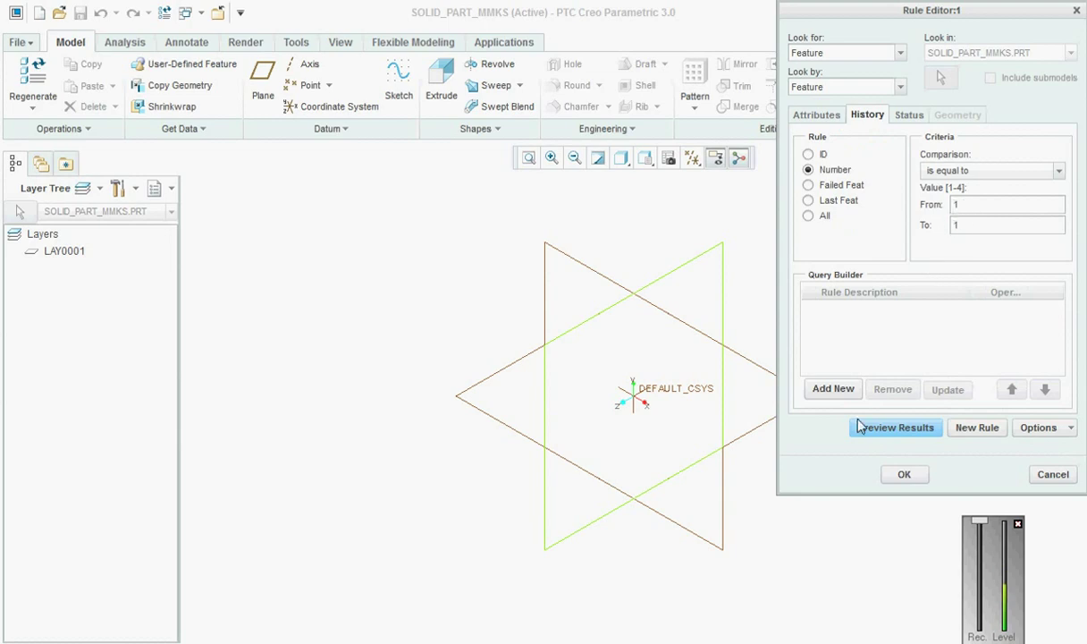
{"action": "left_click_drag", "start_coordinate": [887, 18], "coordinate": [736, 27]}
{"action": "left_click", "coordinate": [681, 390]}
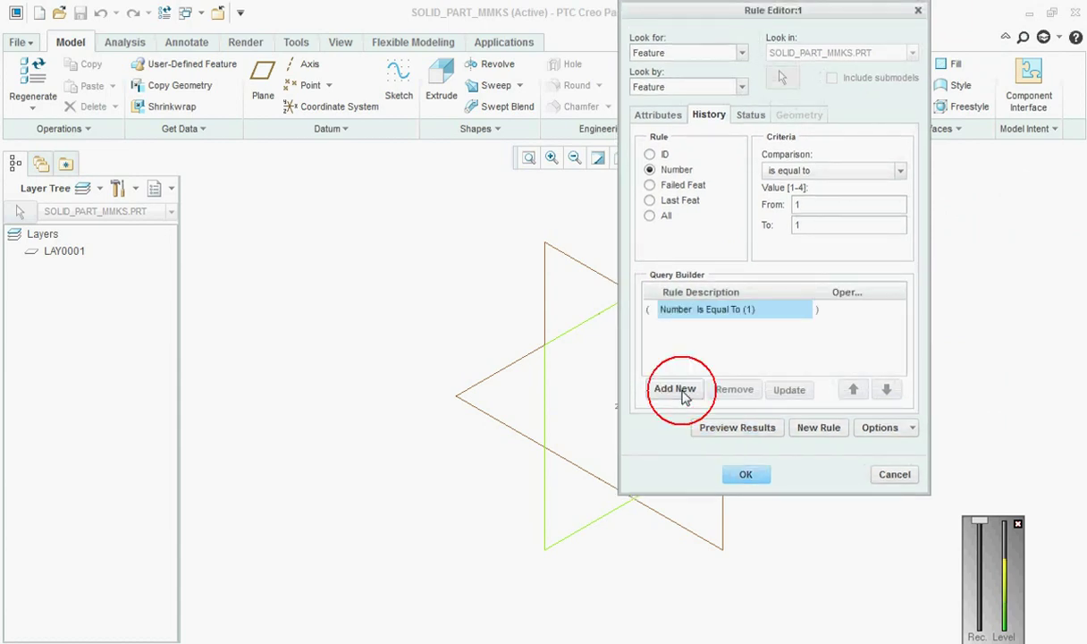
{"action": "left_click", "coordinate": [739, 428]}
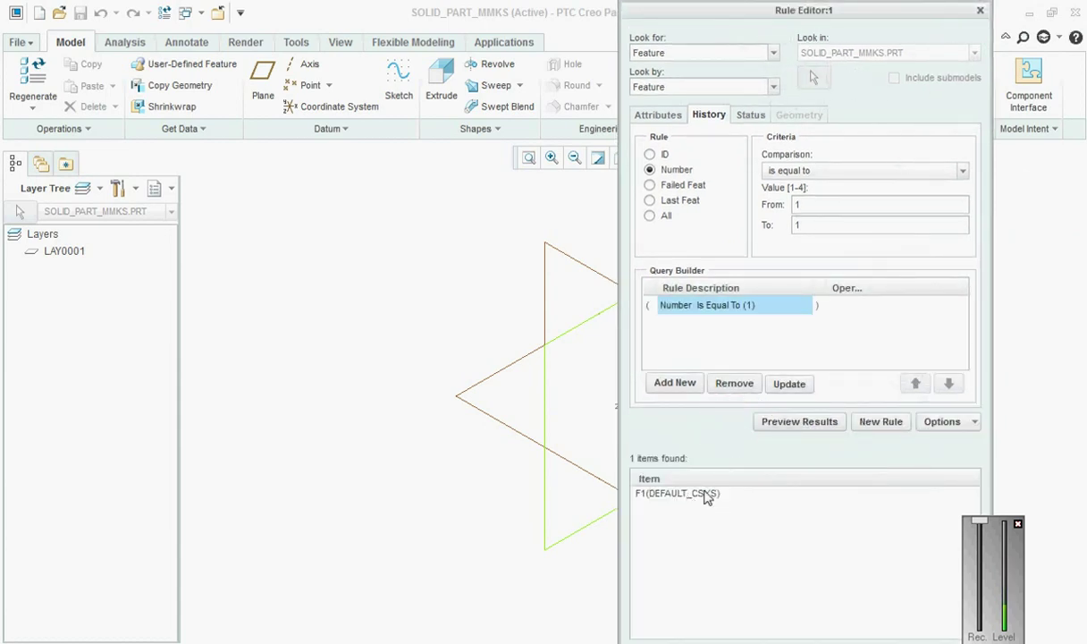
{"action": "left_click", "coordinate": [777, 634]}
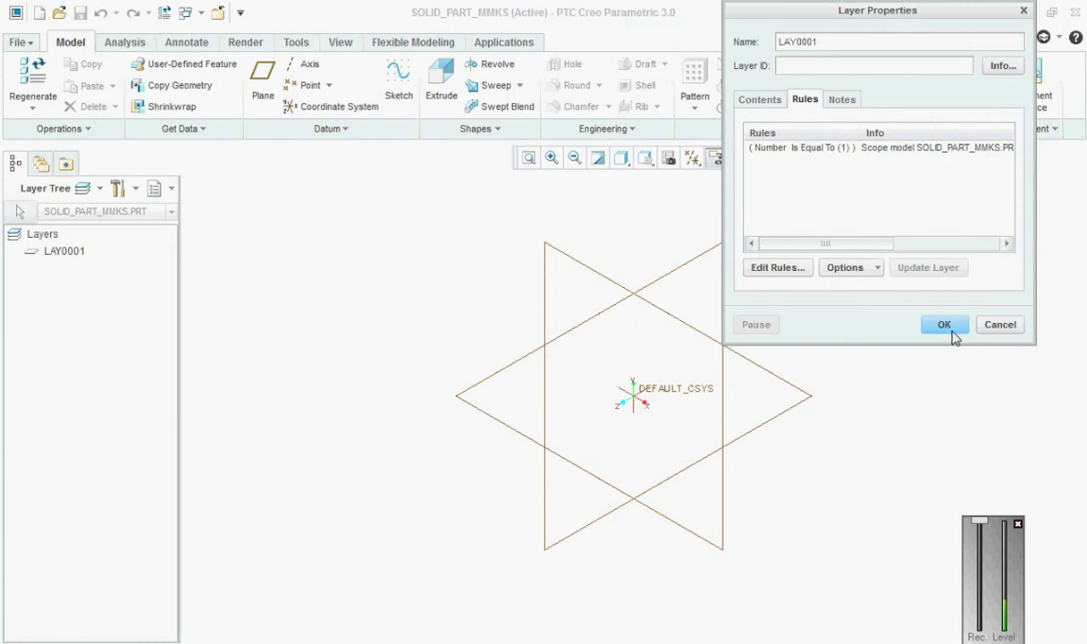
- Reopen the layer's rules and save the rule to a layer named default_csys
{"action": "left_click", "coordinate": [778, 268]}
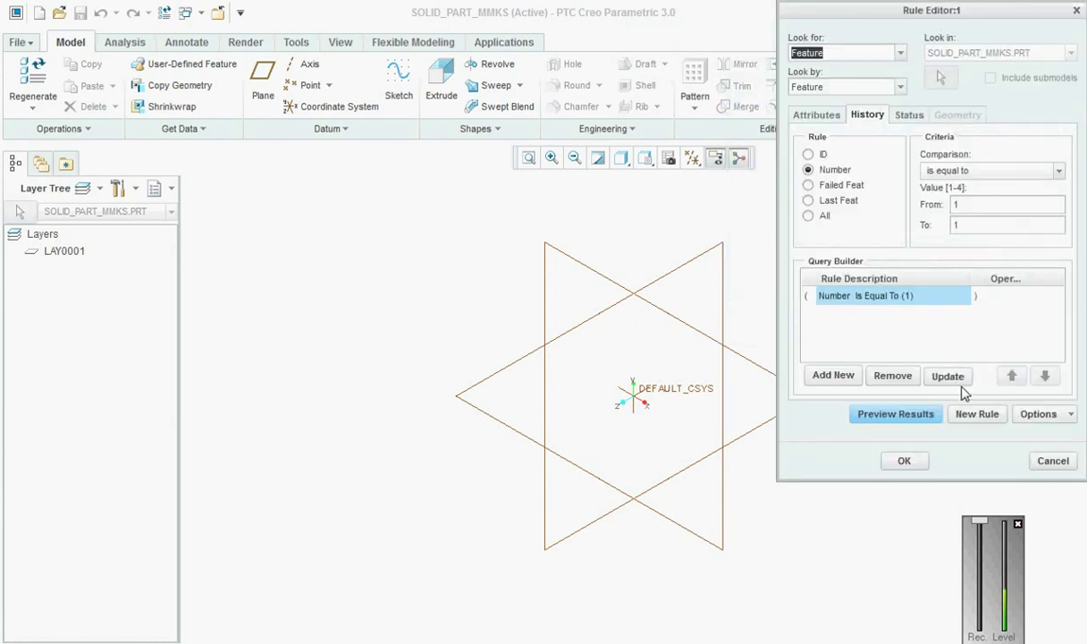
{"action": "left_click", "coordinate": [1040, 415]}
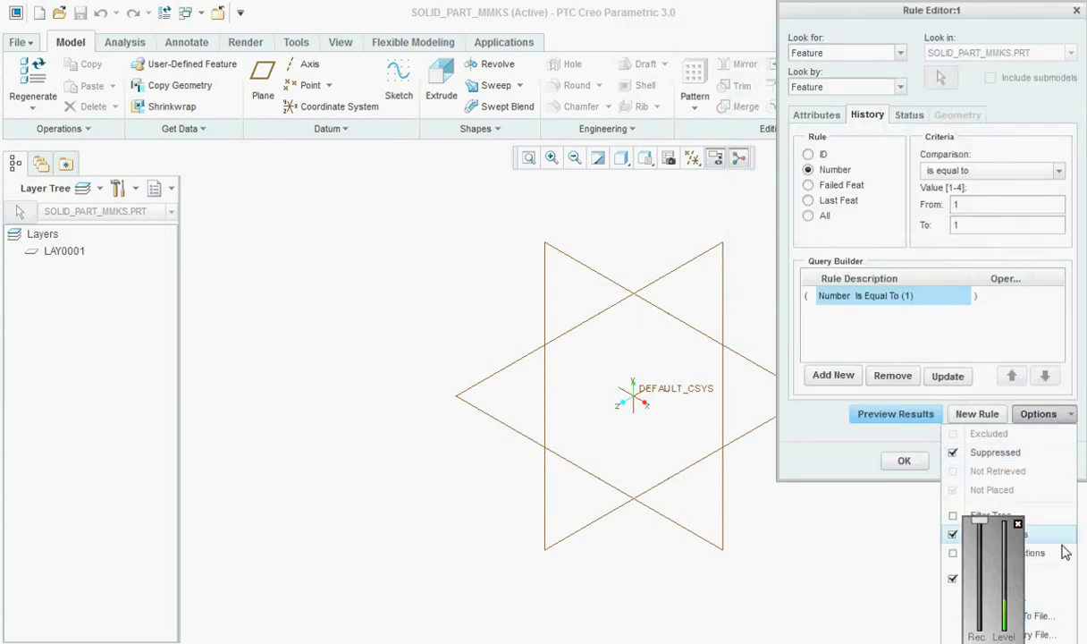
{"action": "left_click", "coordinate": [1050, 611]}
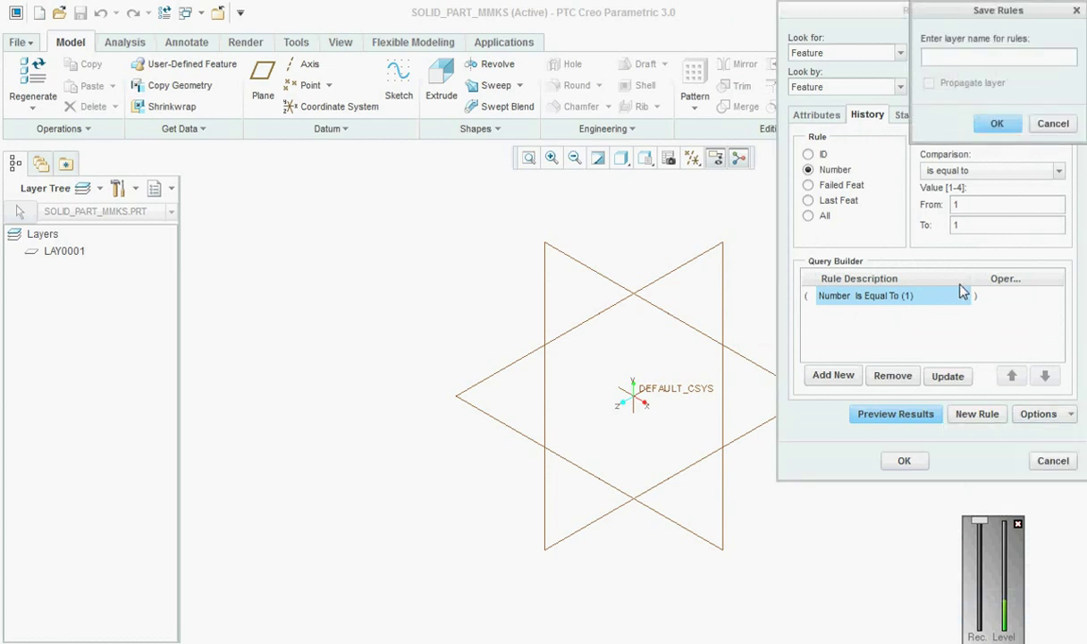
{"action": "left_click_drag", "start_coordinate": [955, 13], "coordinate": [794, 151]}
{"action": "left_click", "coordinate": [785, 200]}
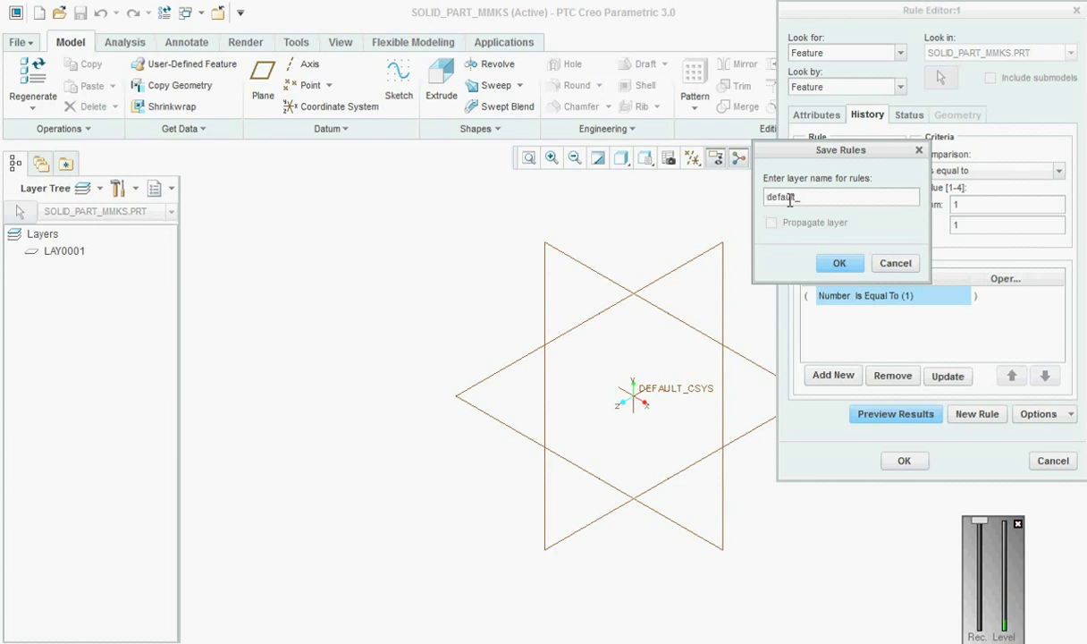
{"action": "left_click", "coordinate": [823, 263]}
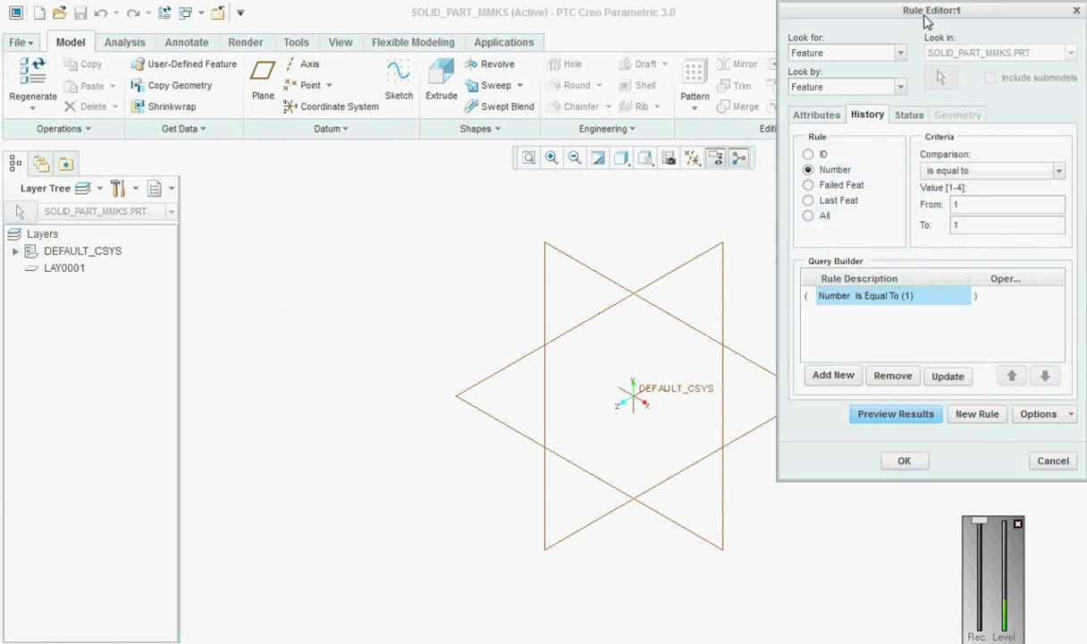
- Close the rule editor, discard the unsaved LAY0001 layer and check the contents of the DEFAULT_CSYS layer
{"action": "left_click_drag", "start_coordinate": [879, 12], "coordinate": [823, 12]}
{"action": "left_click", "coordinate": [851, 461]}
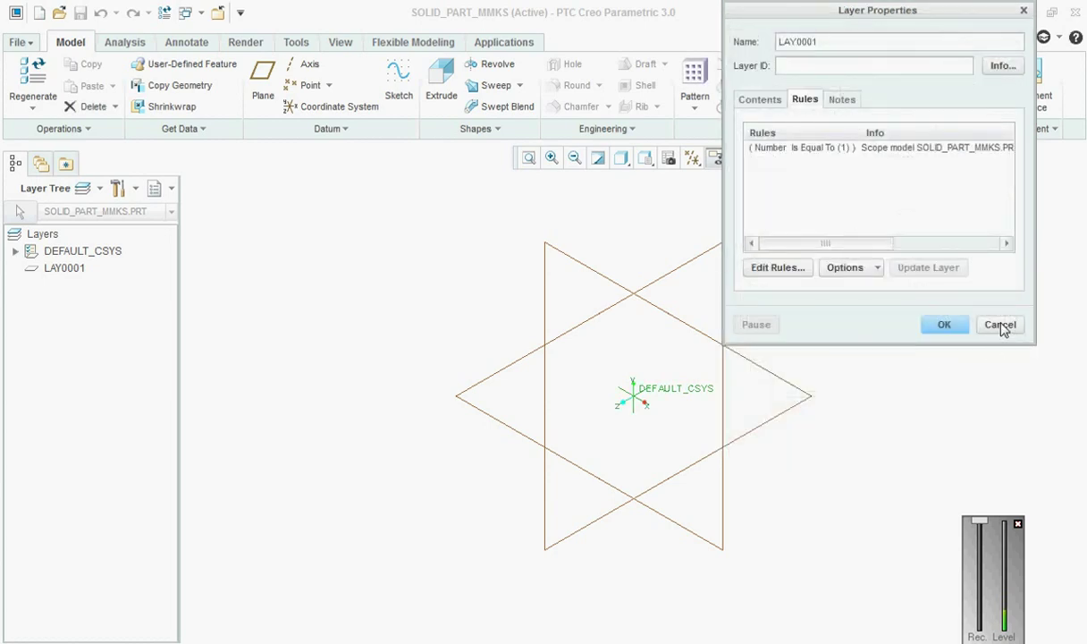
{"action": "left_click", "coordinate": [1001, 325]}
{"action": "left_click", "coordinate": [15, 251]}
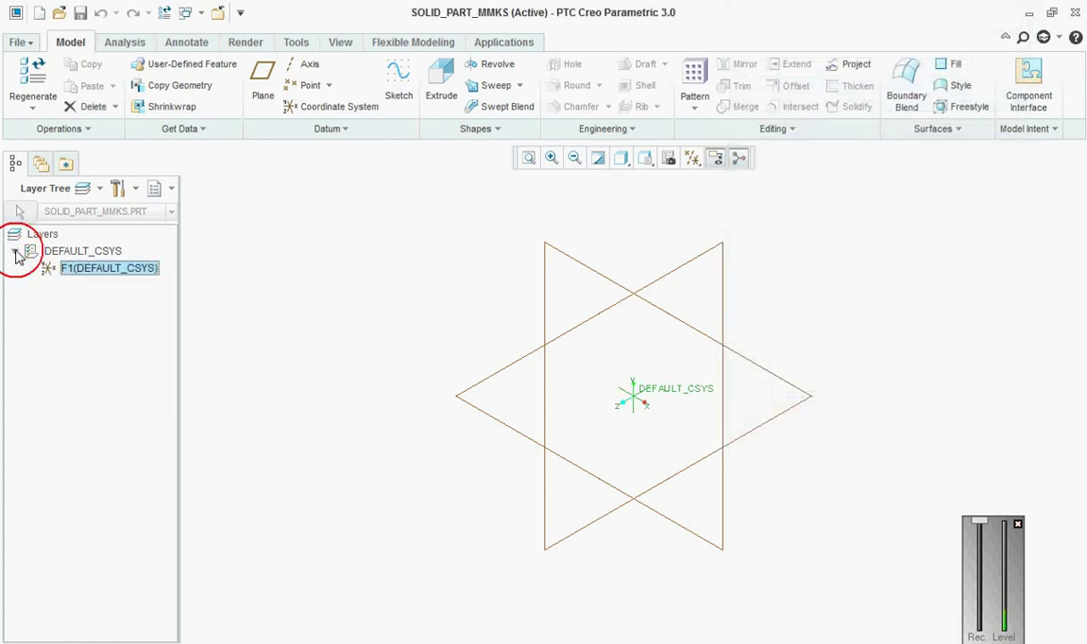
{"action": "left_click", "coordinate": [15, 252]}
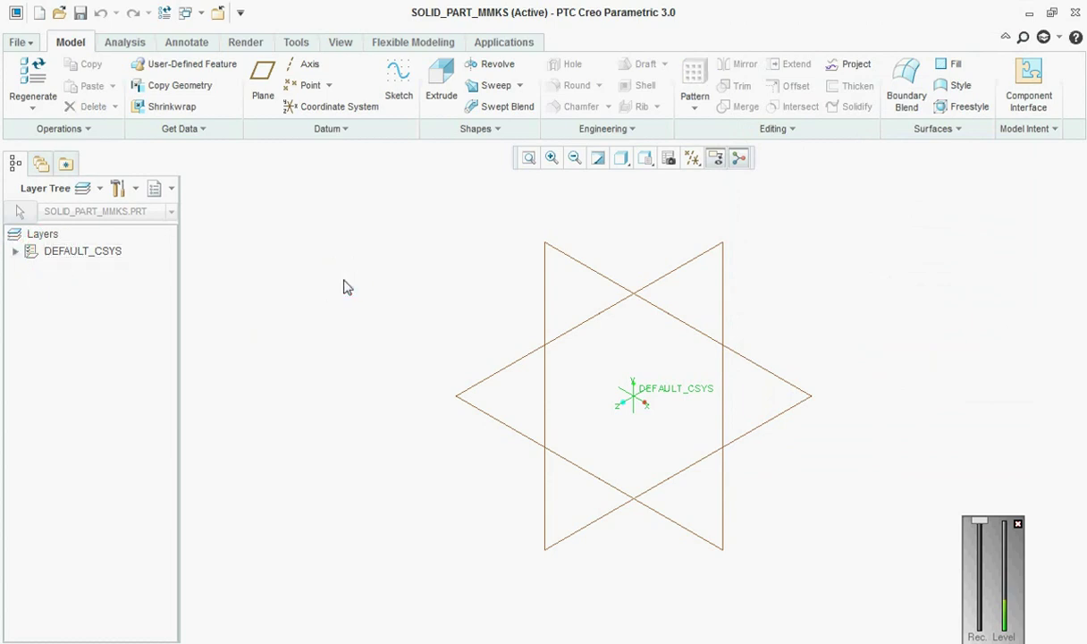
{"action": "left_click", "coordinate": [349, 285]}
- Start another new layer and open the rule editor for it
{"action": "right_click", "coordinate": [86, 305]}
{"action": "left_click", "coordinate": [136, 98]}
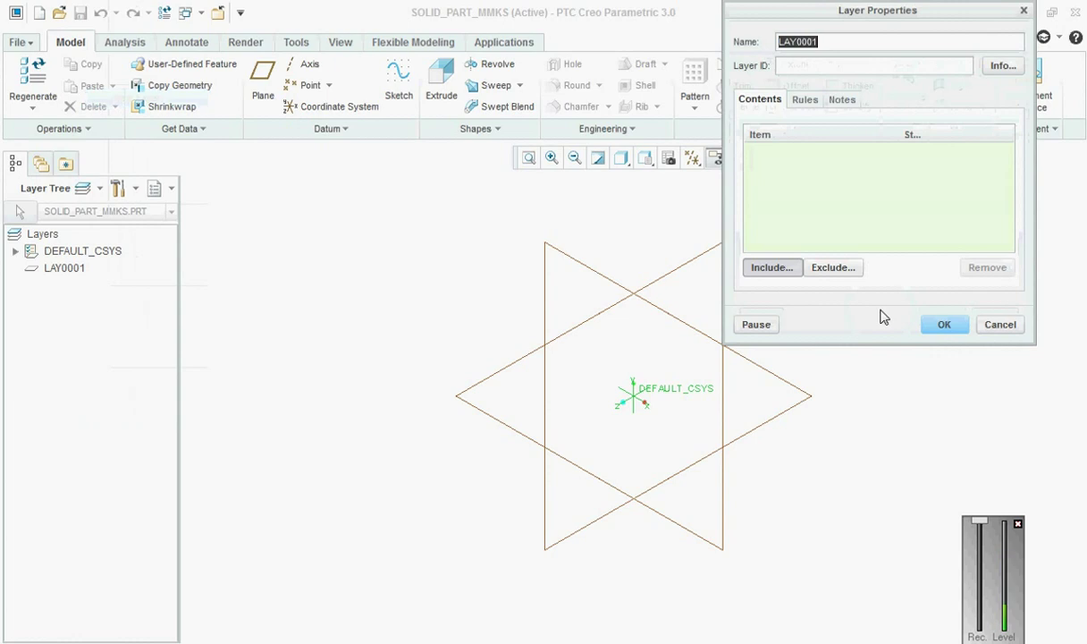
{"action": "left_click", "coordinate": [805, 100]}
{"action": "left_click", "coordinate": [778, 268]}
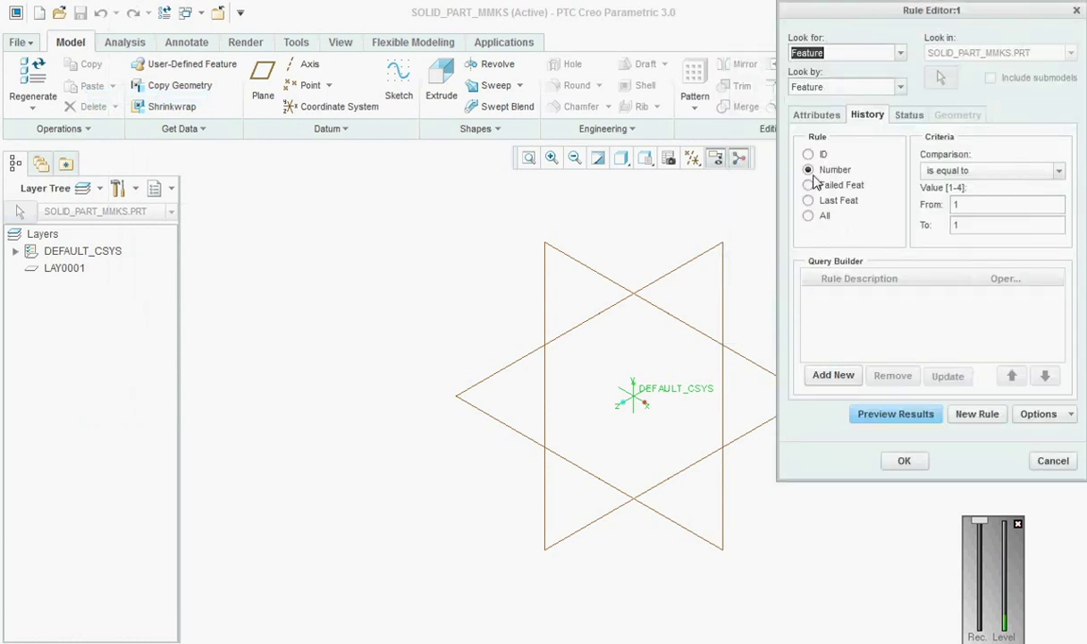
- Add a history rule for features whose number is equal to 2 through 4 and preview its results
{"action": "left_click", "coordinate": [941, 205]}
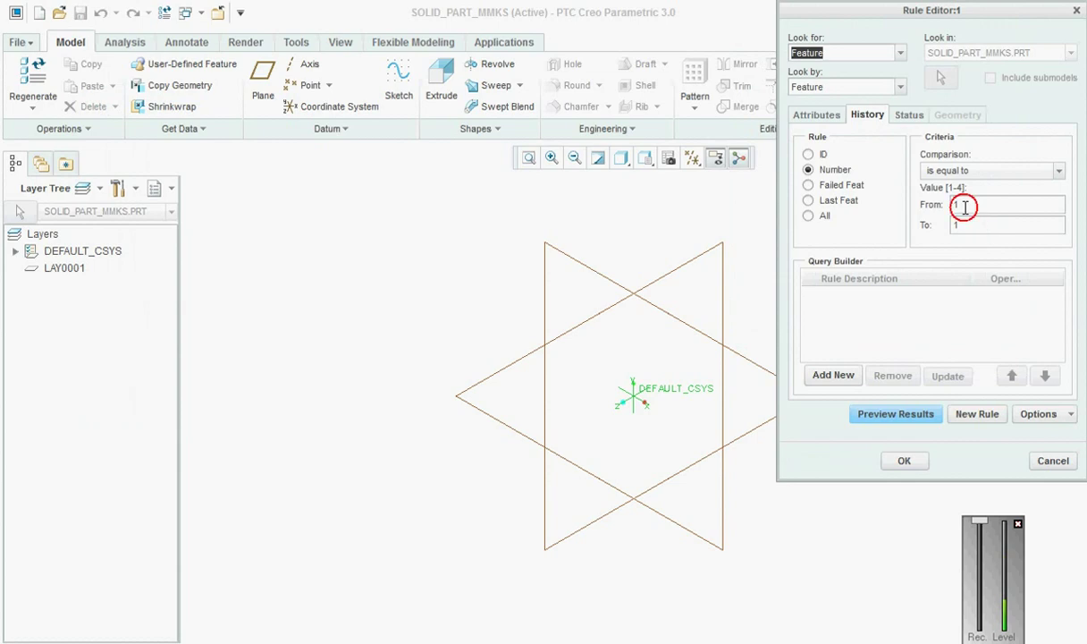
{"action": "type", "text": "2"}
{"action": "left_click", "coordinate": [923, 225]}
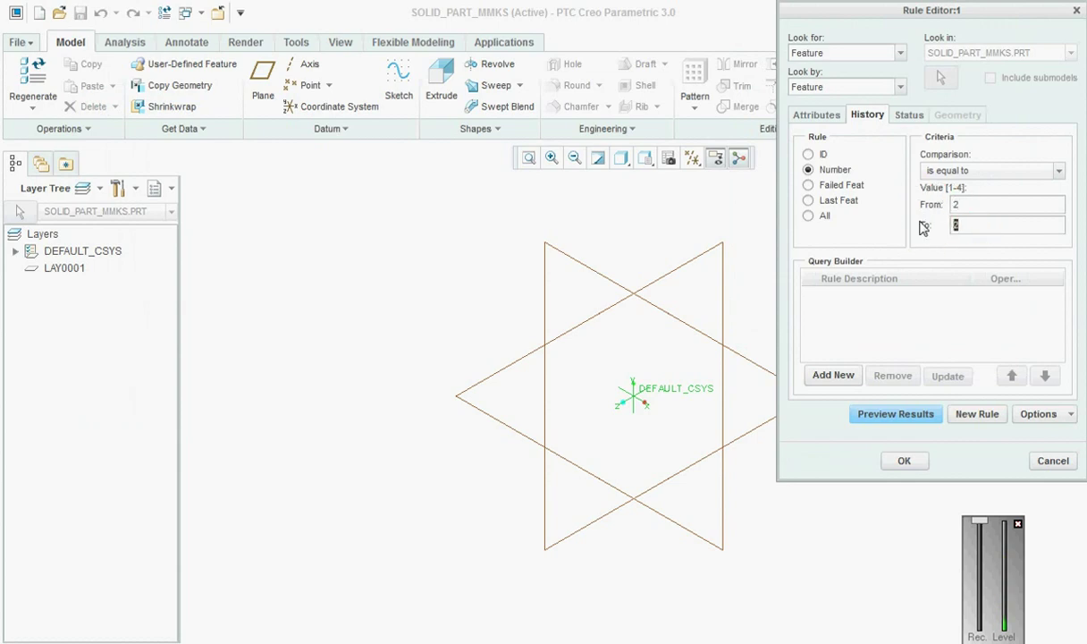
{"action": "type", "text": "4"}
{"action": "left_click_drag", "start_coordinate": [902, 11], "coordinate": [629, 16]}
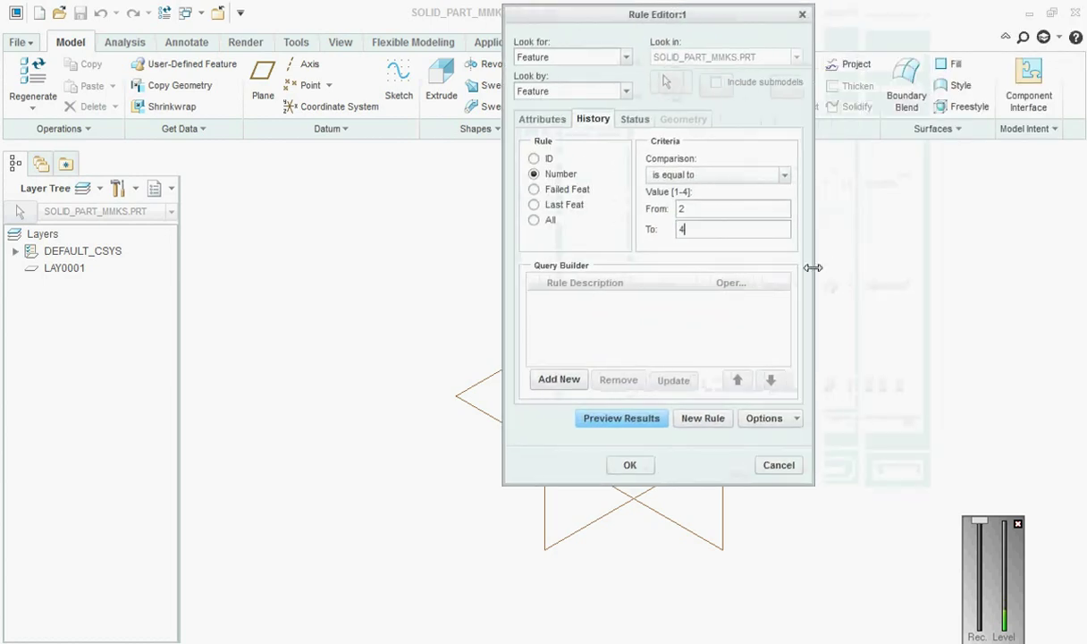
{"action": "left_click", "coordinate": [565, 381]}
{"action": "left_click", "coordinate": [631, 418]}
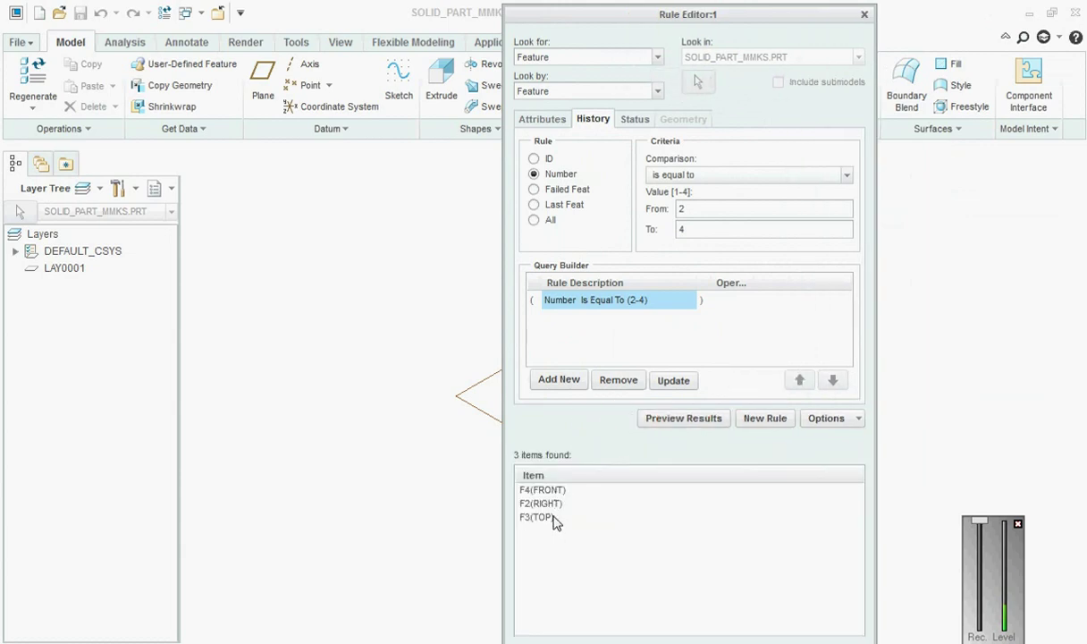
- Save the rule to a layer named default_datums and discard the unsaved LAY0001 layer
{"action": "left_click", "coordinate": [688, 426]}
{"action": "left_click", "coordinate": [855, 418]}
{"action": "left_click", "coordinate": [839, 600]}
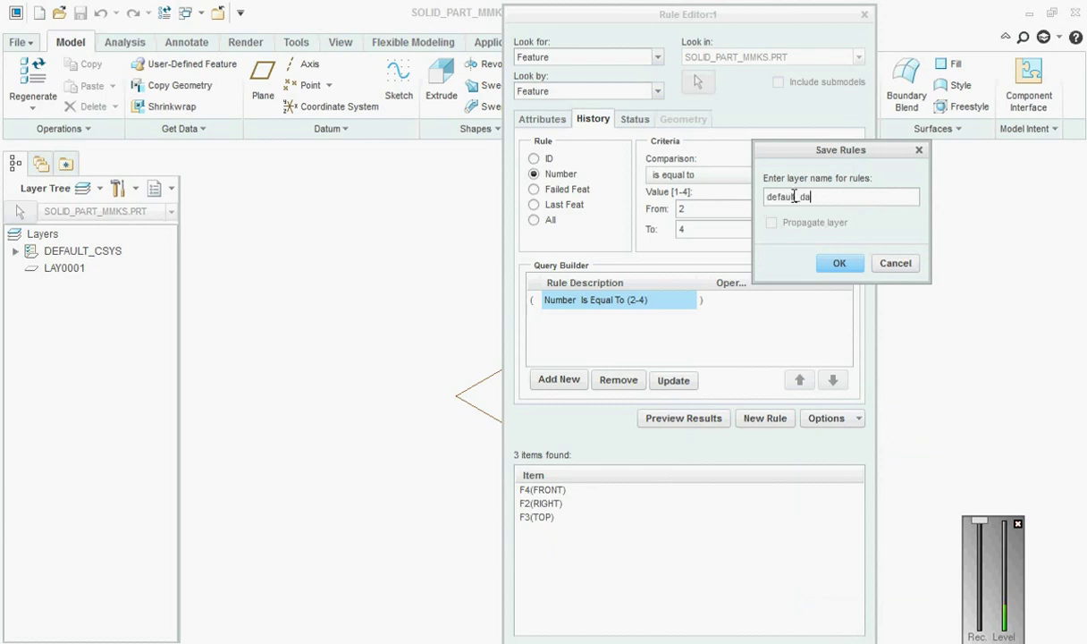
{"action": "left_click", "coordinate": [844, 263]}
{"action": "left_click", "coordinate": [701, 516]}
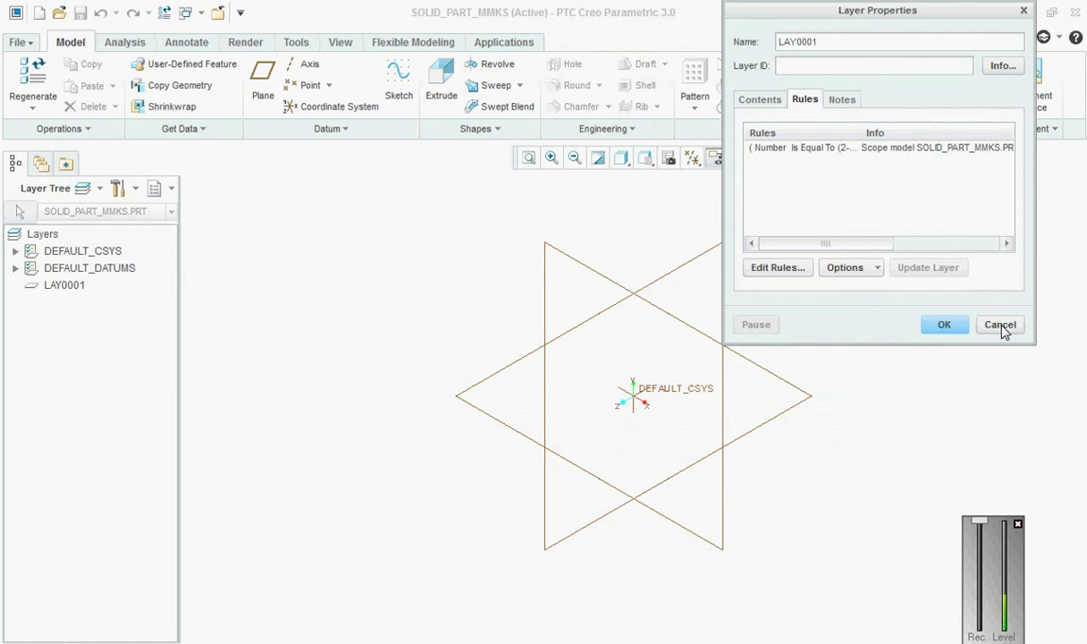
{"action": "left_click", "coordinate": [1001, 326]}
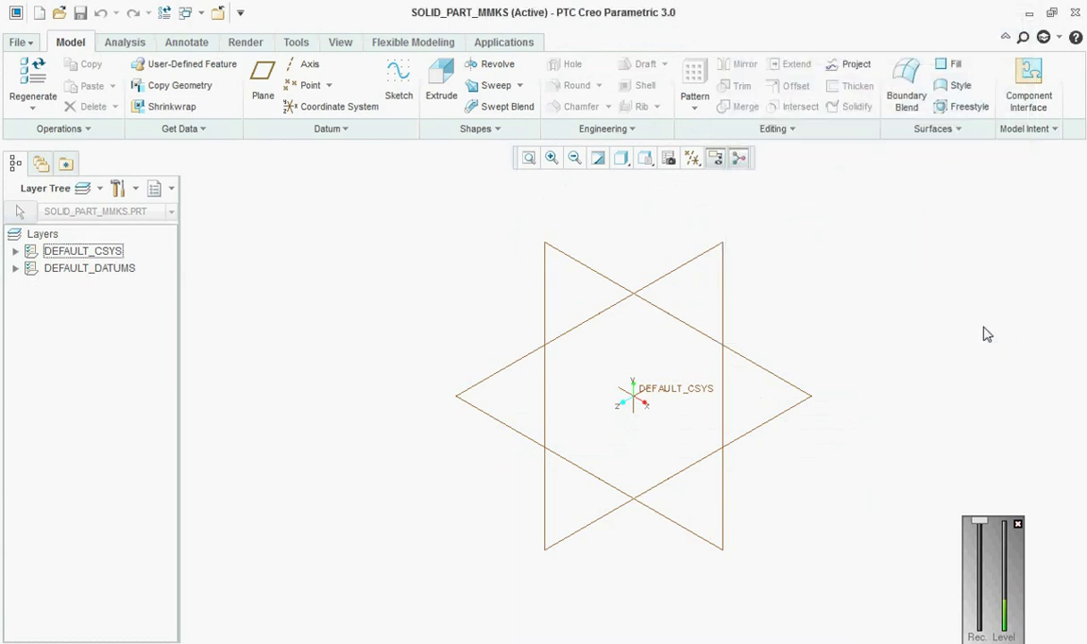
- Check the contents of the DEFAULT_DATUMS layer by highlighting its RIGHT, TOP and FRONT planes in the model
{"action": "left_click", "coordinate": [15, 269]}
{"action": "left_click", "coordinate": [66, 284]}
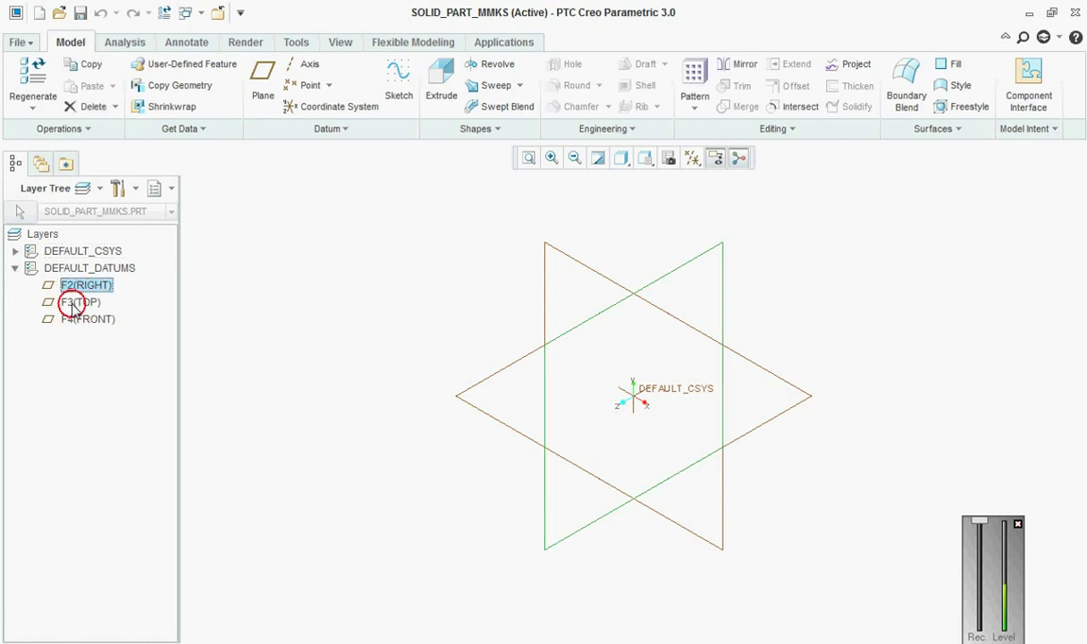
{"action": "left_click", "coordinate": [71, 302]}
{"action": "left_click", "coordinate": [73, 319]}
{"action": "left_click", "coordinate": [15, 268]}
- Create another new layer and open the rule editor for it
{"action": "right_click", "coordinate": [72, 327]}
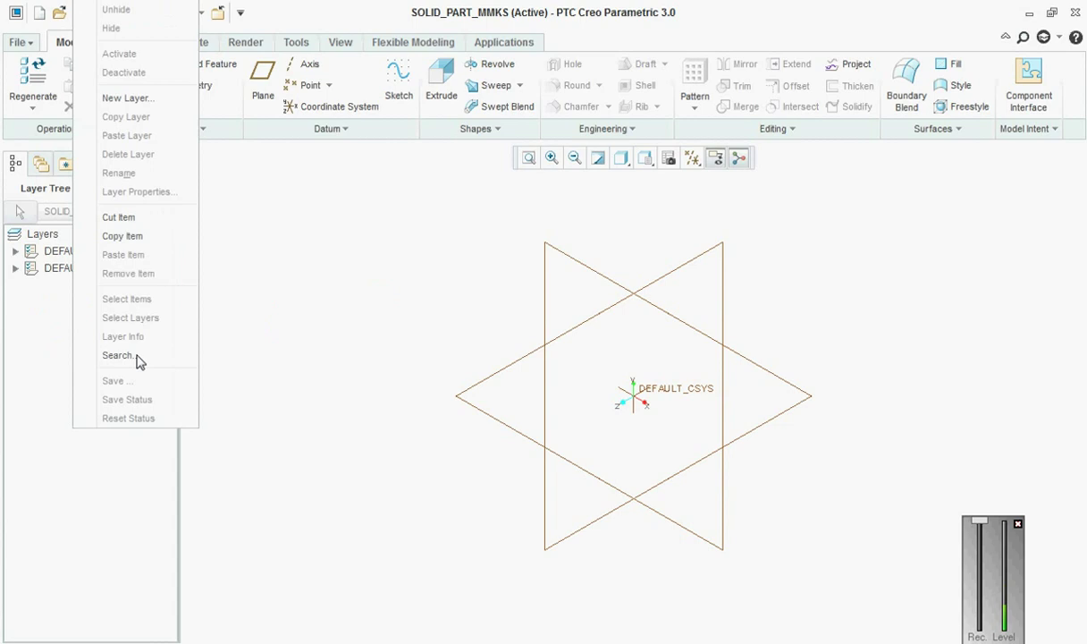
{"action": "left_click", "coordinate": [330, 252]}
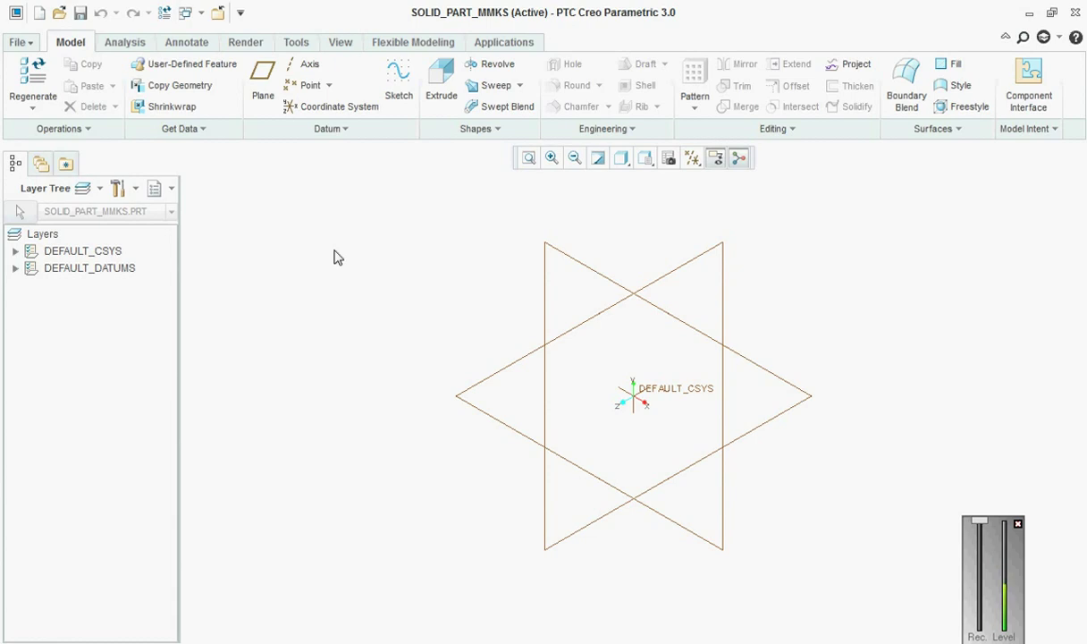
{"action": "right_click", "coordinate": [80, 363]}
{"action": "left_click", "coordinate": [134, 100]}
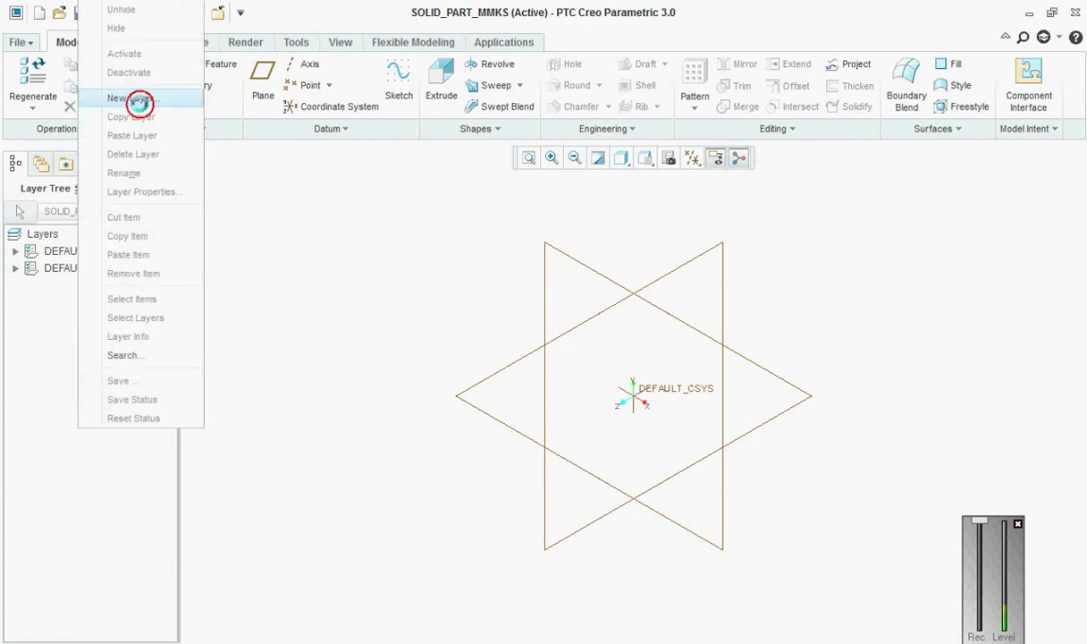
{"action": "left_click", "coordinate": [804, 100]}
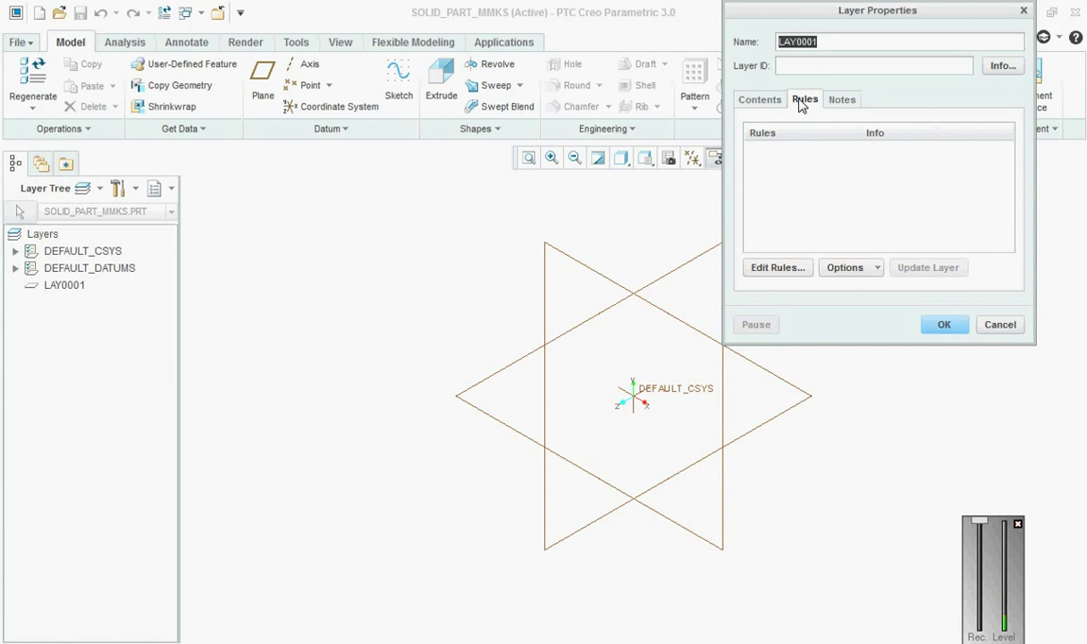
{"action": "left_click", "coordinate": [785, 268]}
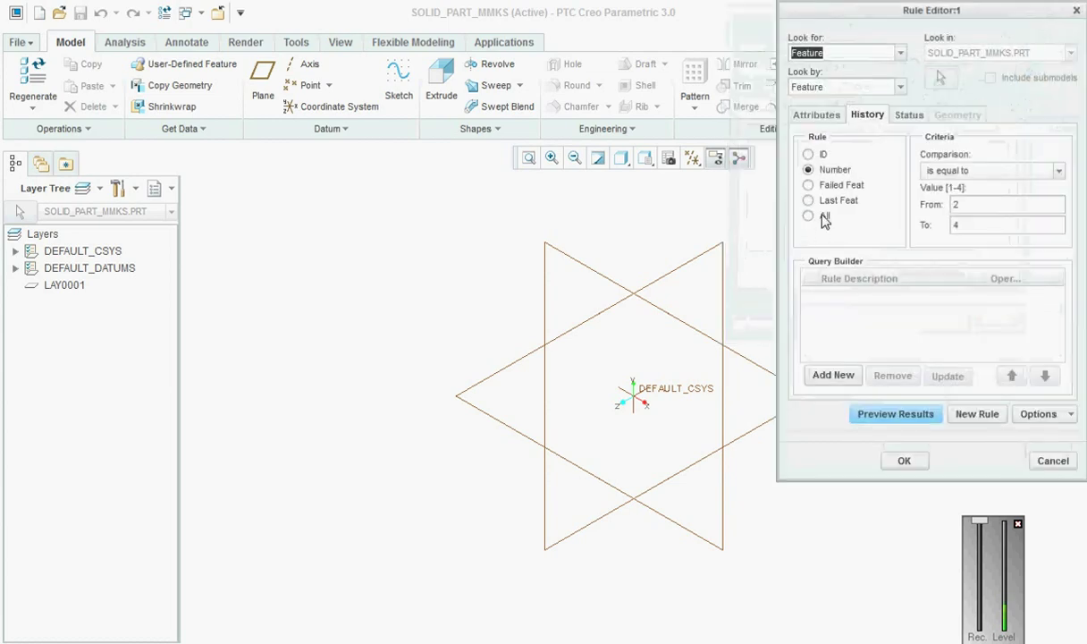
- Set the attribute rule to look for and by Datum Plane with any name, and preview its results
{"action": "left_click", "coordinate": [817, 114]}
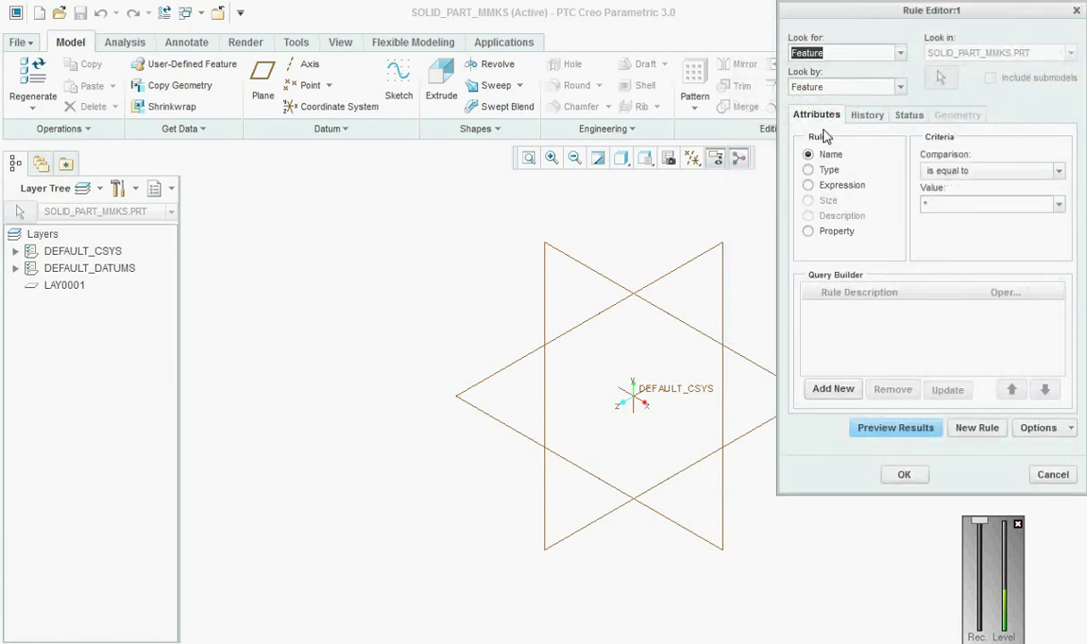
{"action": "left_click", "coordinate": [900, 53]}
{"action": "scroll", "coordinate": [892, 107], "scroll_direction": "down", "scroll_amount": 1}
{"action": "scroll", "coordinate": [892, 107], "scroll_direction": "down", "scroll_amount": 6}
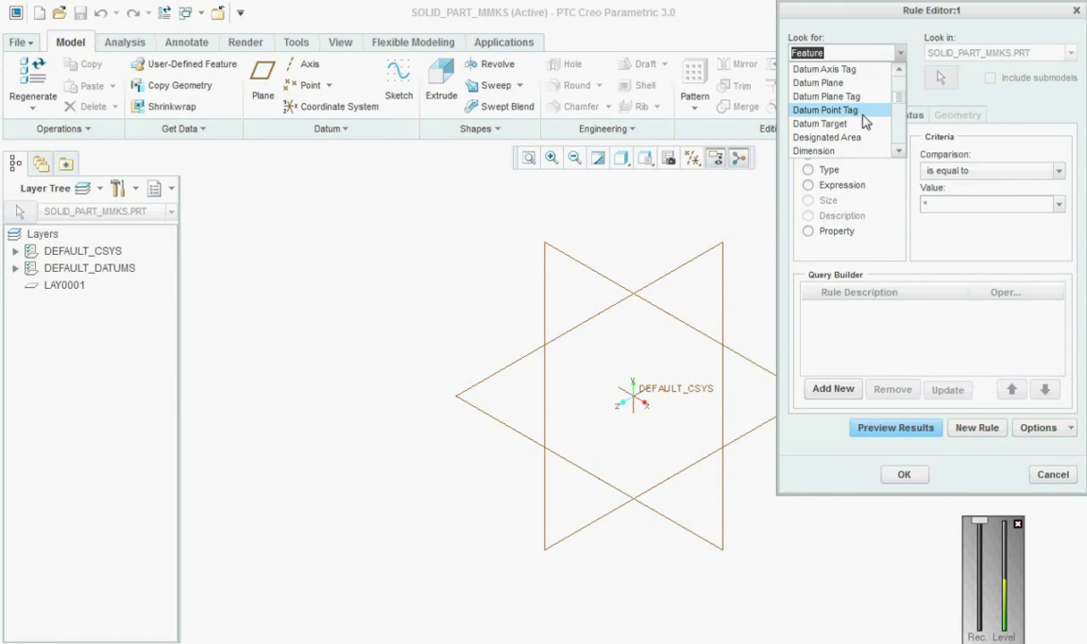
{"action": "scroll", "coordinate": [863, 116], "scroll_direction": "up", "scroll_amount": 1}
{"action": "left_click", "coordinate": [863, 122]}
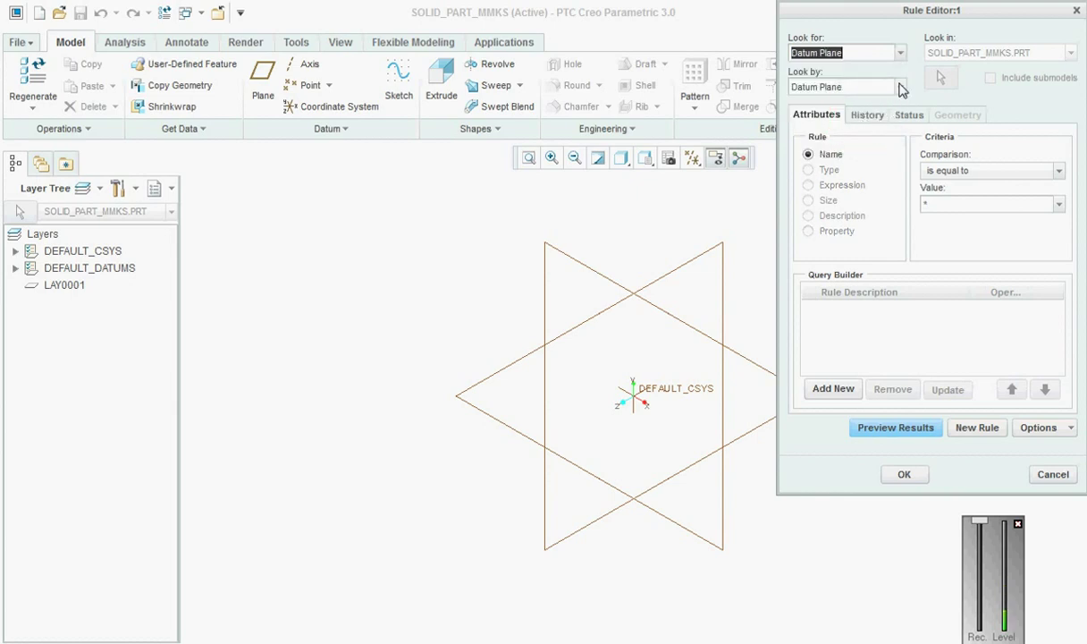
{"action": "left_click", "coordinate": [899, 88]}
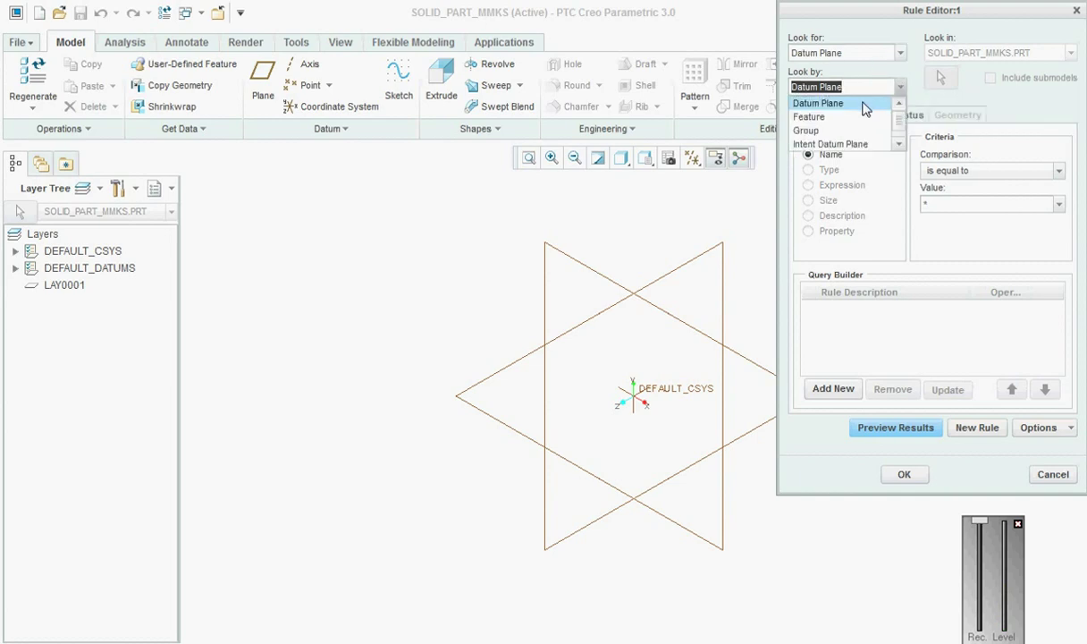
{"action": "left_click", "coordinate": [863, 93]}
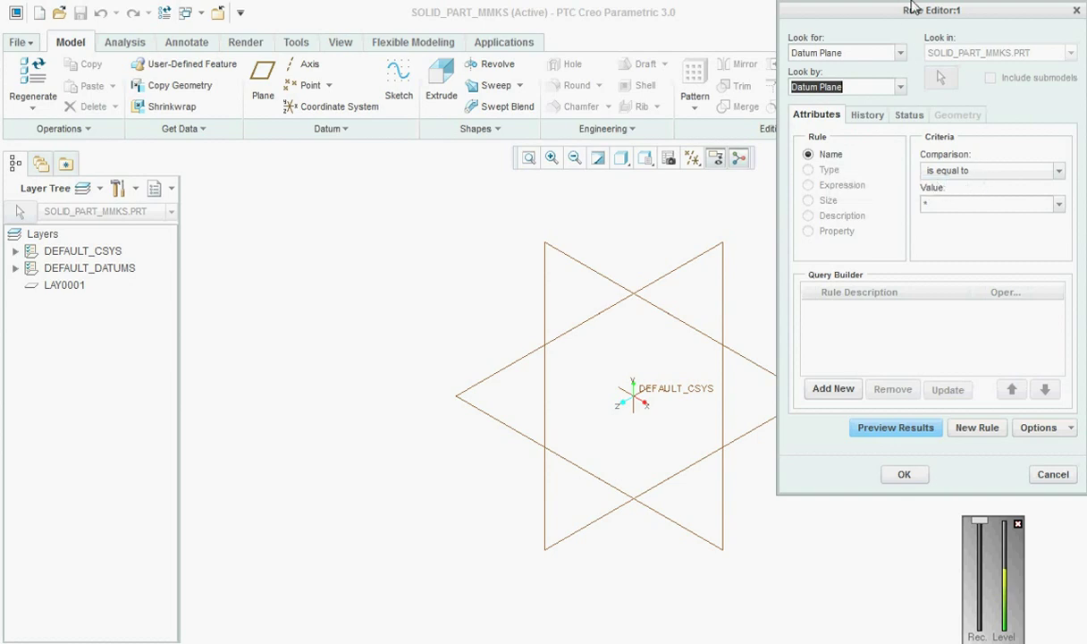
{"action": "left_click_drag", "start_coordinate": [912, 9], "coordinate": [659, 20]}
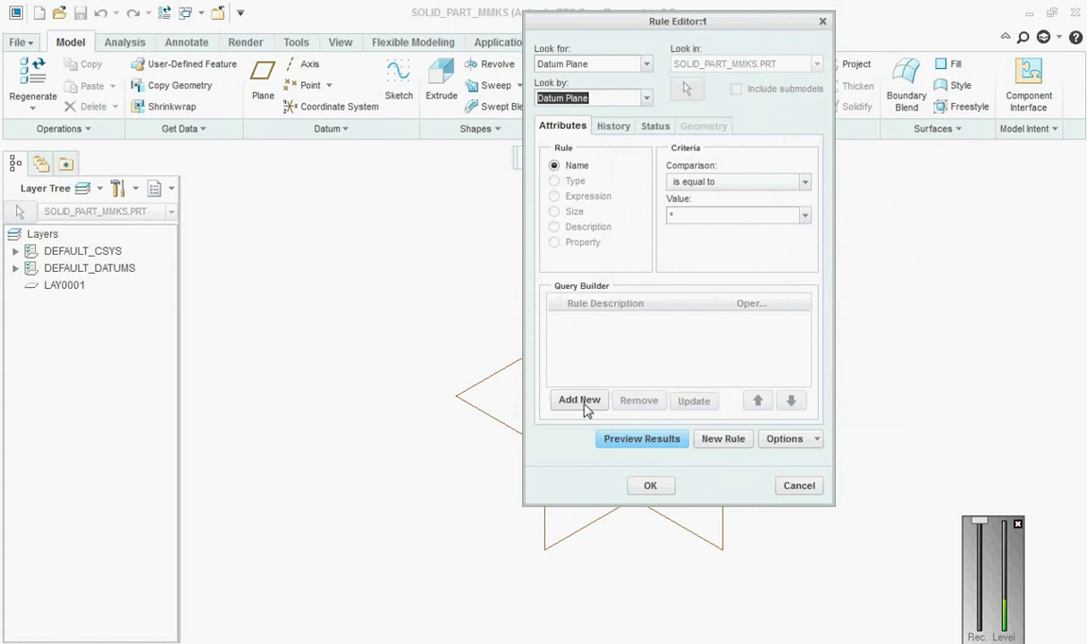
{"action": "left_click", "coordinate": [637, 439]}
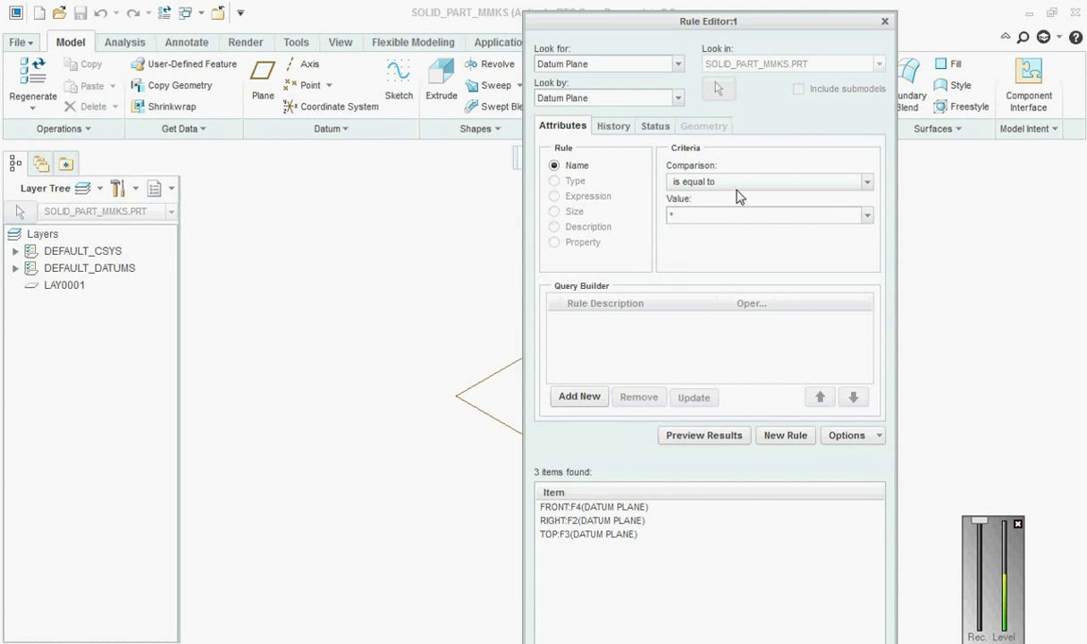
- Add a rule condition for datum planes whose name is not equal to FRONT
{"action": "left_click", "coordinate": [705, 181]}
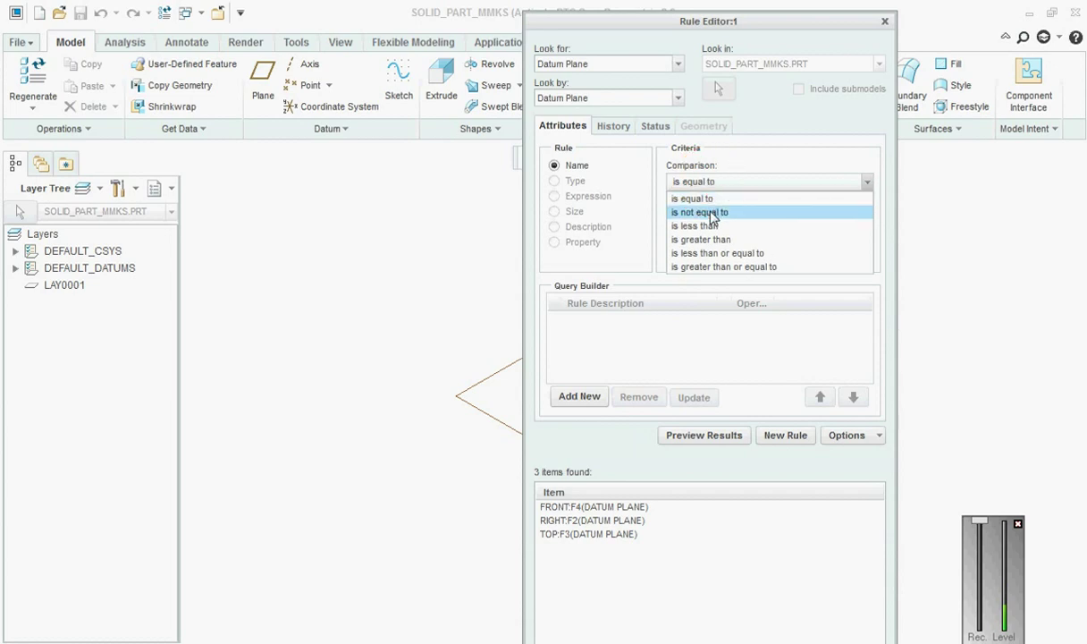
{"action": "left_click", "coordinate": [713, 215]}
{"action": "left_click", "coordinate": [591, 508]}
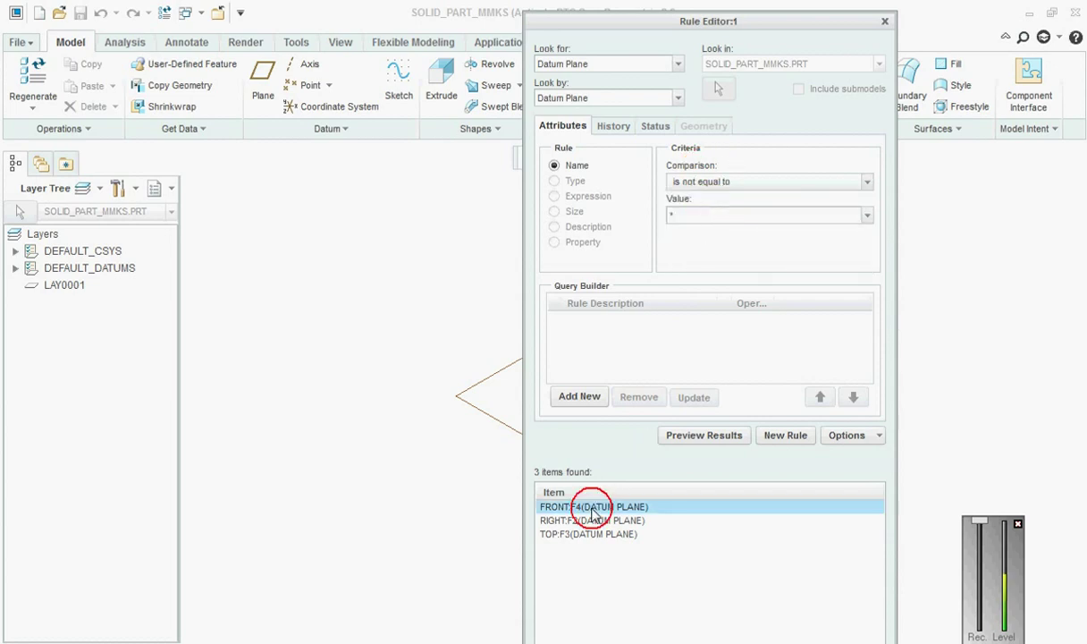
{"action": "left_click", "coordinate": [866, 215]}
{"action": "left_click", "coordinate": [836, 232]}
{"action": "left_click", "coordinate": [577, 399]}
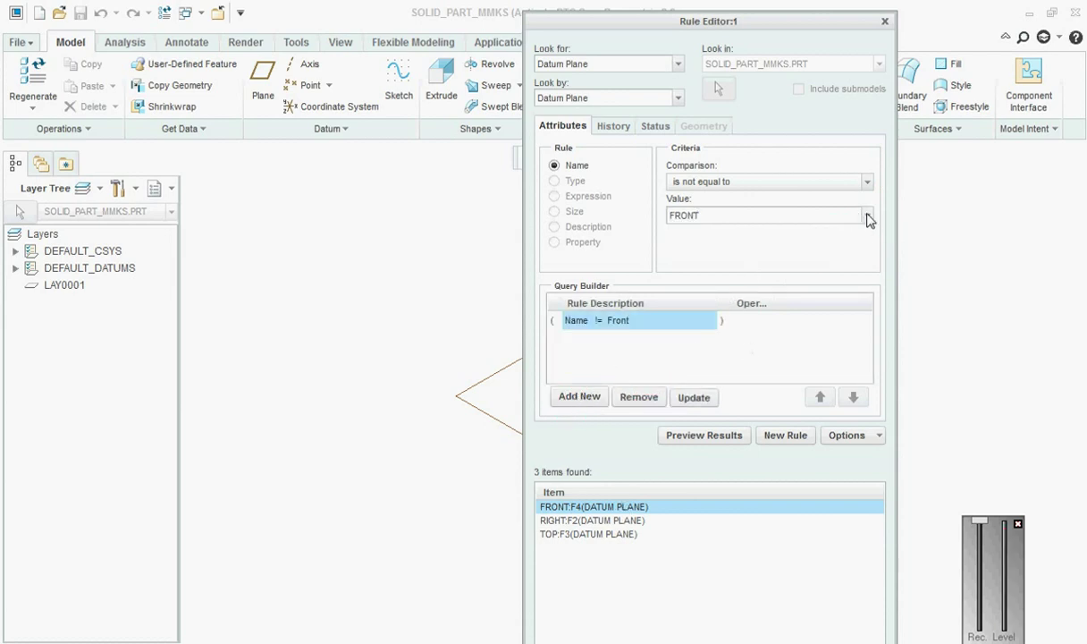
- Add two more rule conditions excluding the datum plane names RIGHT and TOP
{"action": "left_click", "coordinate": [867, 216]}
{"action": "left_click", "coordinate": [772, 213]}
{"action": "left_click", "coordinate": [867, 215]}
{"action": "left_click", "coordinate": [786, 245]}
{"action": "left_click", "coordinate": [581, 398]}
{"action": "left_click", "coordinate": [867, 216]}
{"action": "left_click", "coordinate": [787, 254]}
{"action": "left_click", "coordinate": [700, 338]}
{"action": "left_click", "coordinate": [586, 397]}
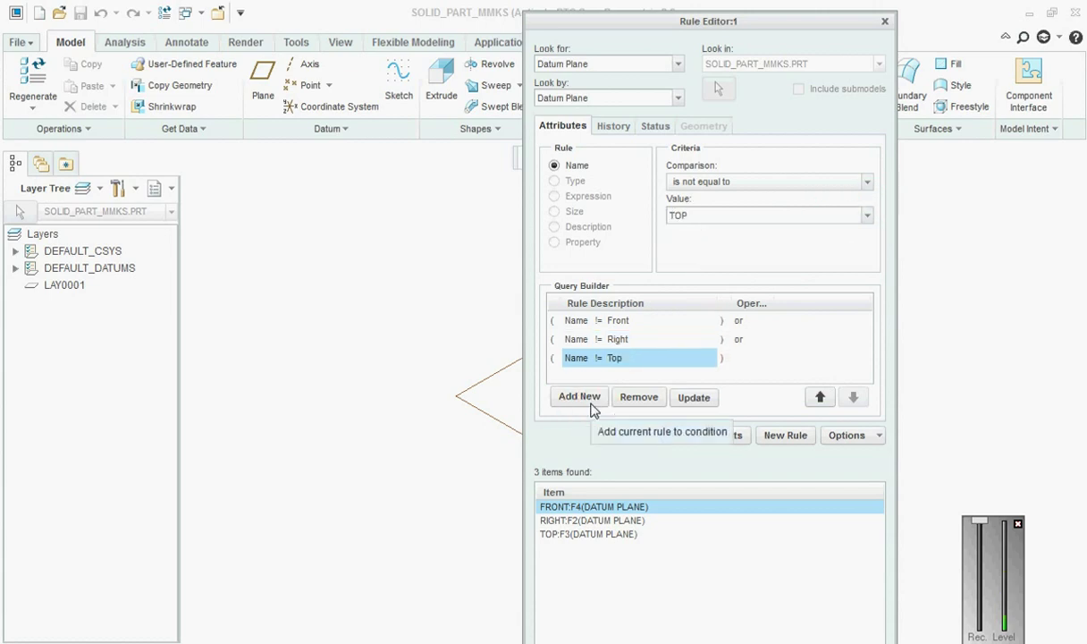
- Join the Front, Right and Top name conditions with the "and" operator
{"action": "left_click", "coordinate": [758, 320]}
{"action": "left_click", "coordinate": [767, 320]}
{"action": "left_click", "coordinate": [760, 334]}
{"action": "left_click", "coordinate": [747, 339]}
{"action": "left_click", "coordinate": [769, 339]}
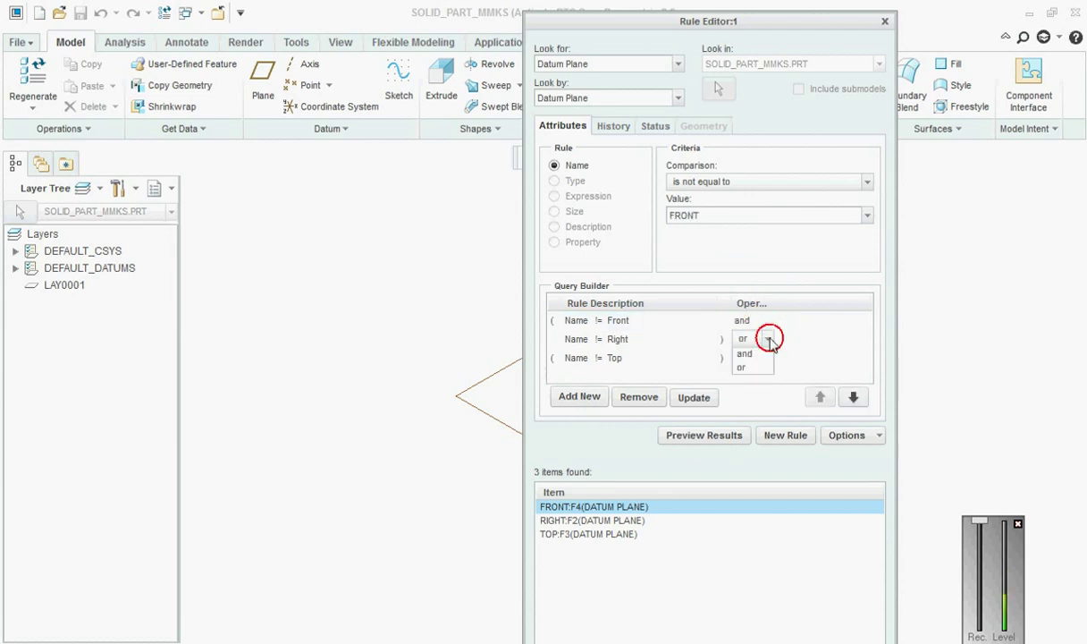
{"action": "left_click", "coordinate": [750, 354]}
{"action": "left_click_drag", "start_coordinate": [758, 20], "coordinate": [764, 10]}
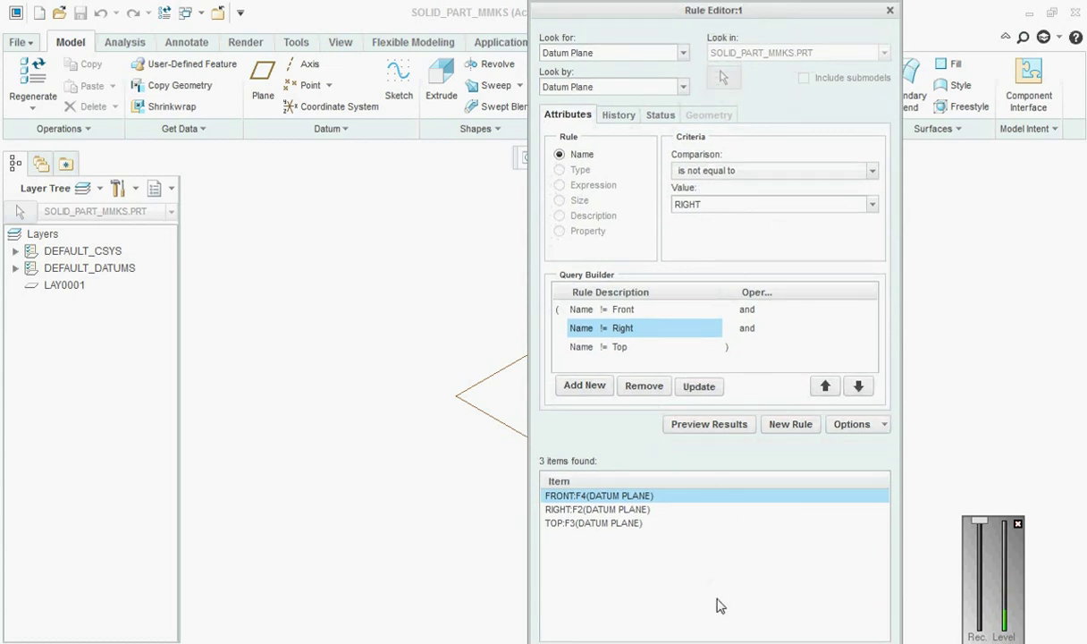
- Save the combined rules to a layer named datum_planes and discard the unsaved LAY0001 layer
{"action": "left_click", "coordinate": [870, 425]}
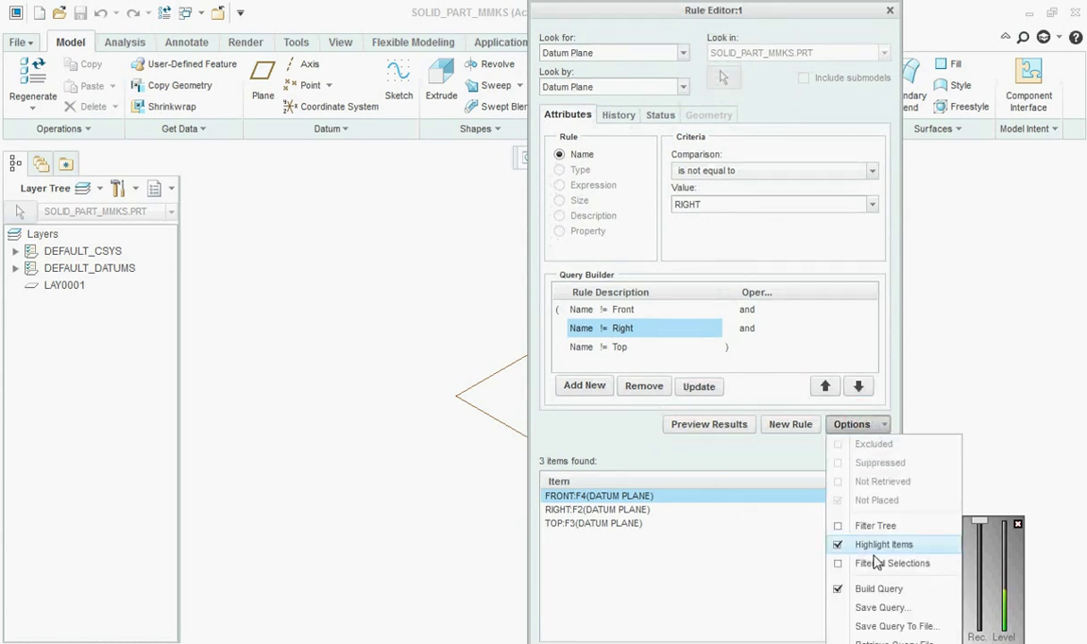
{"action": "left_click", "coordinate": [880, 608]}
{"action": "left_click", "coordinate": [781, 193]}
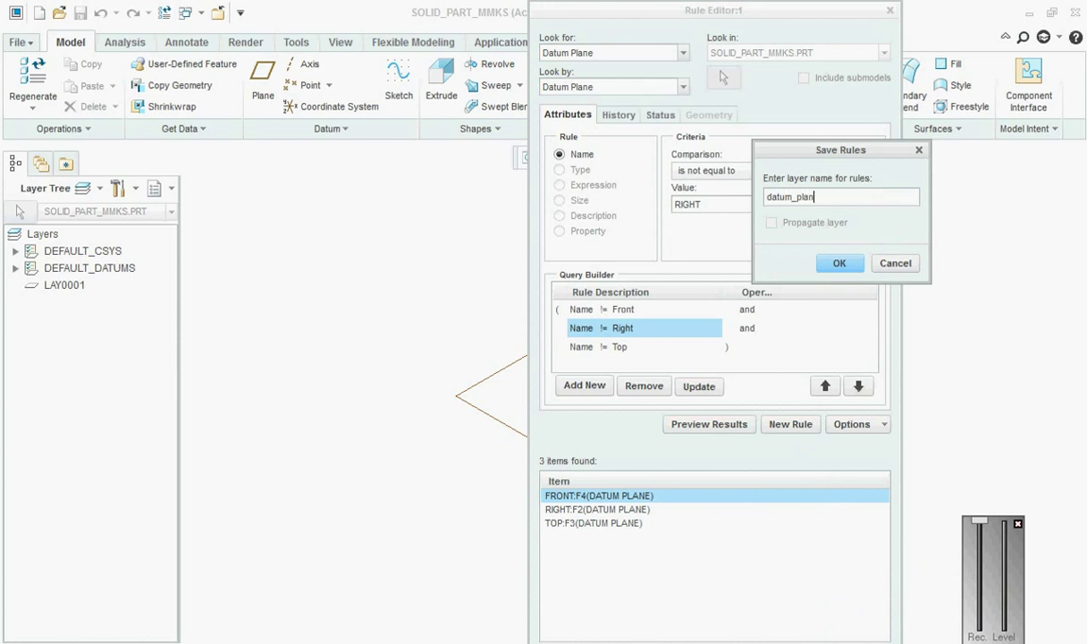
{"action": "left_click", "coordinate": [838, 261]}
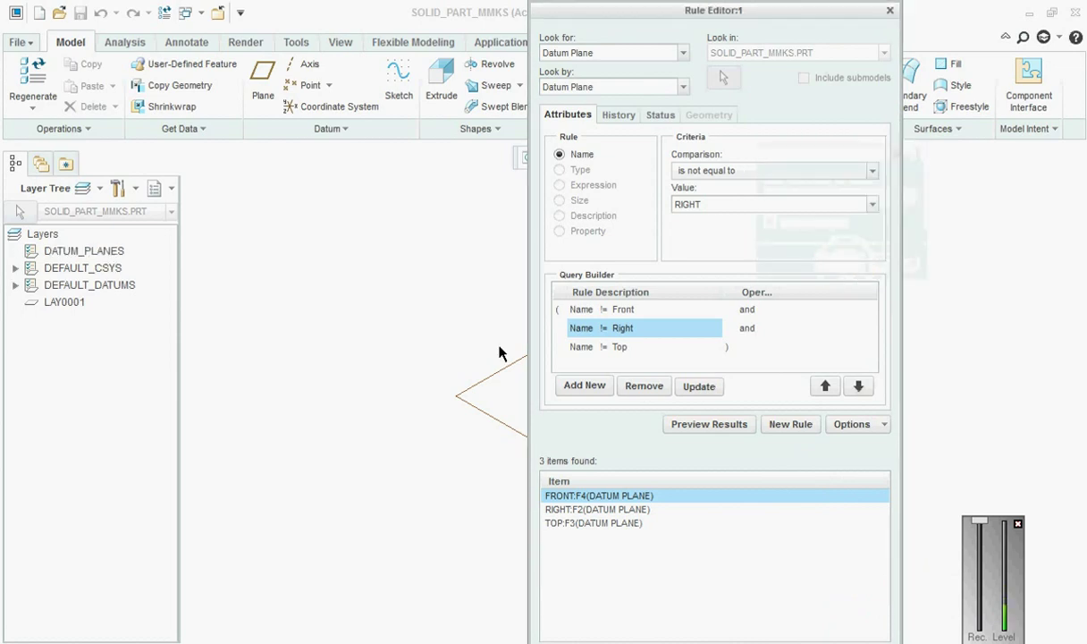
{"action": "key", "text": "Return"}
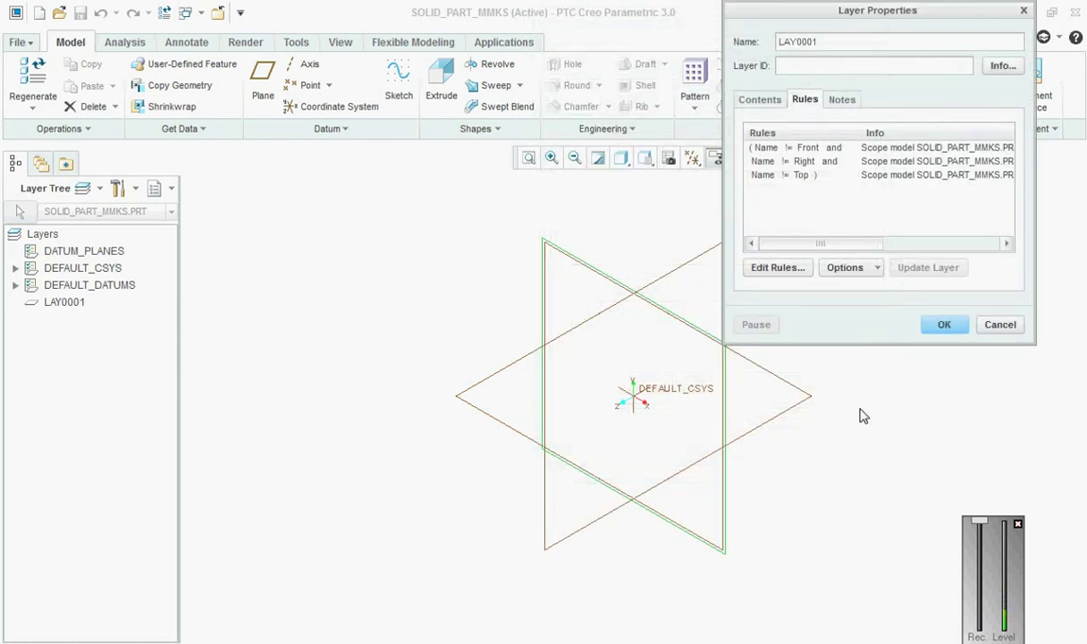
{"action": "left_click", "coordinate": [995, 324]}
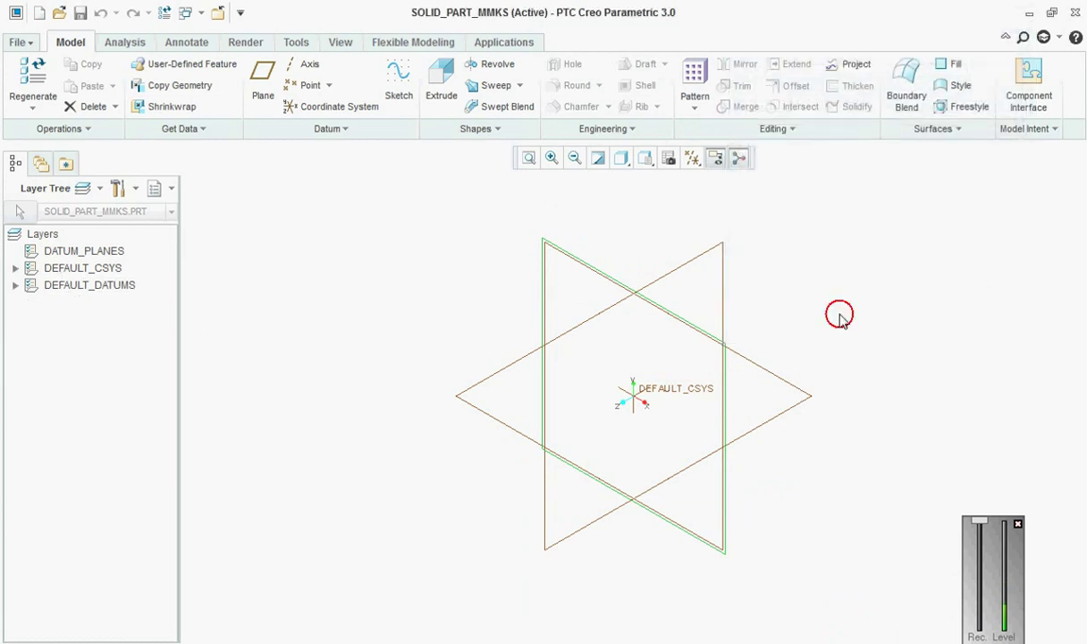
{"action": "left_click", "coordinate": [88, 253]}
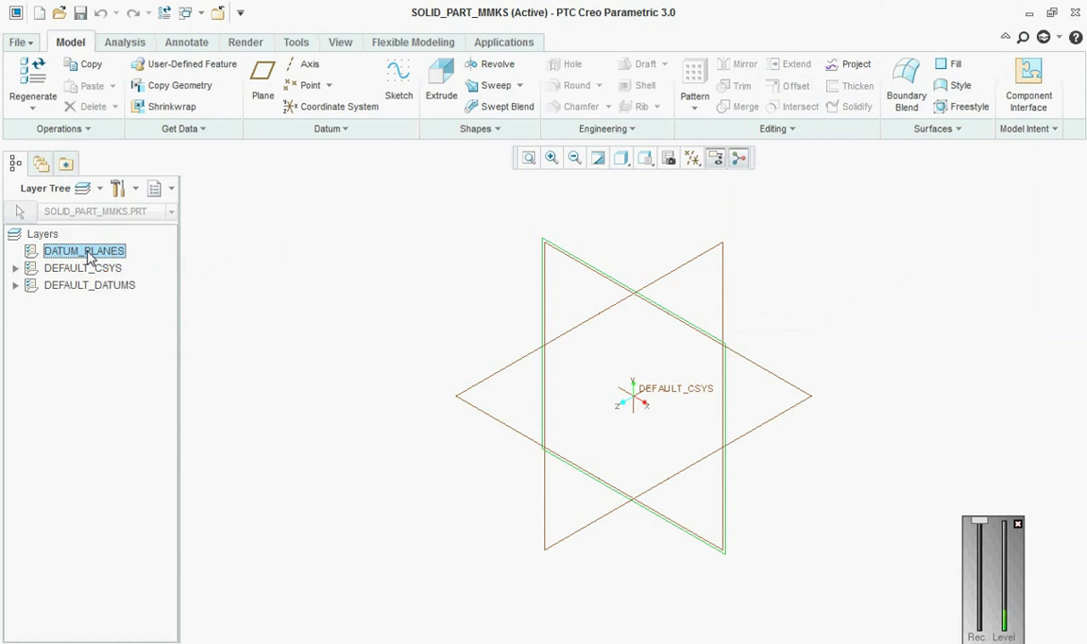
{"action": "left_click", "coordinate": [378, 262]}
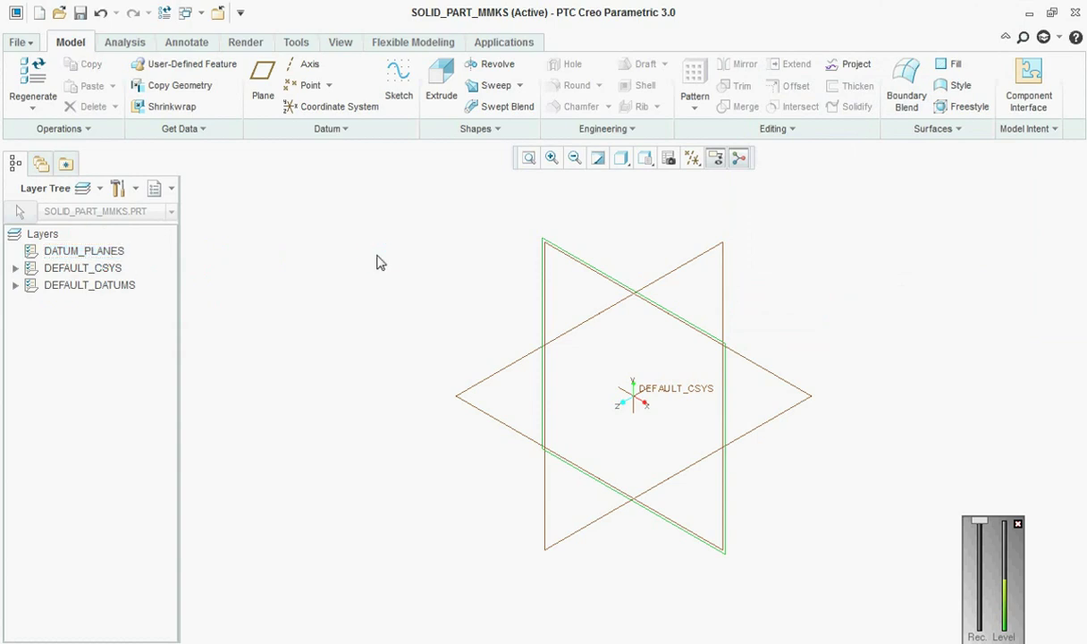
- Create a datum plane offset from the FRONT plane along the Z direction to test the DATUM_PLANES layer
{"action": "left_click", "coordinate": [264, 90]}
{"action": "left_click", "coordinate": [540, 285]}
{"action": "left_click", "coordinate": [632, 398]}
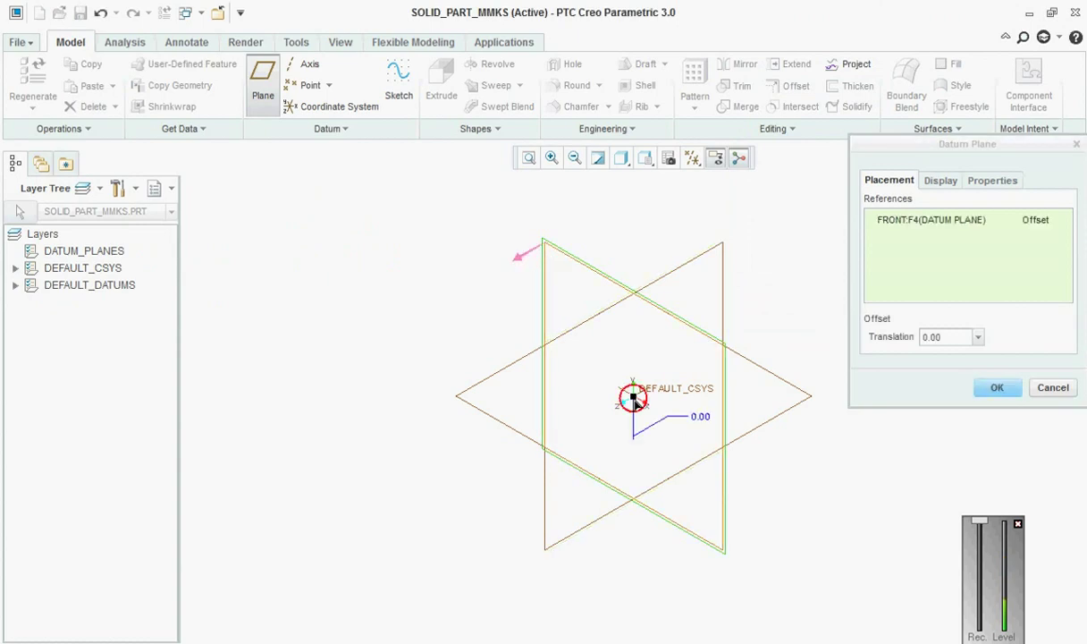
{"action": "left_click_drag", "start_coordinate": [632, 398], "coordinate": [443, 506]}
{"action": "left_click", "coordinate": [997, 387]}
{"action": "left_click", "coordinate": [366, 323]}
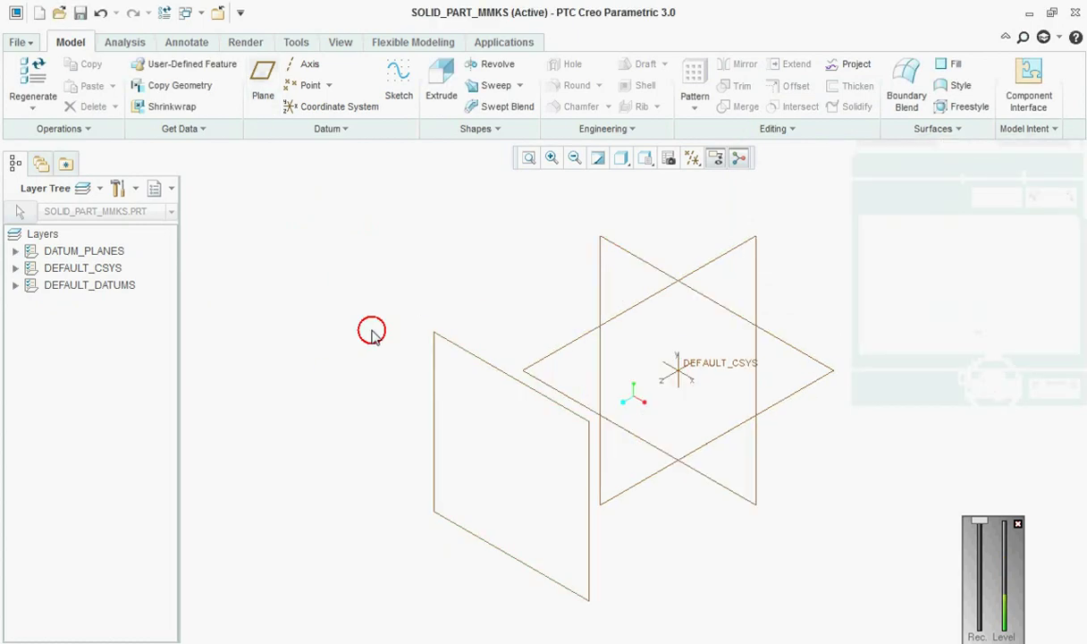
- Check the contents of the DATUM_PLANES layer, delete the test datum plane DTM1 from the model and return to the layer tree
{"action": "left_click", "coordinate": [14, 251]}
{"action": "left_click", "coordinate": [15, 251]}
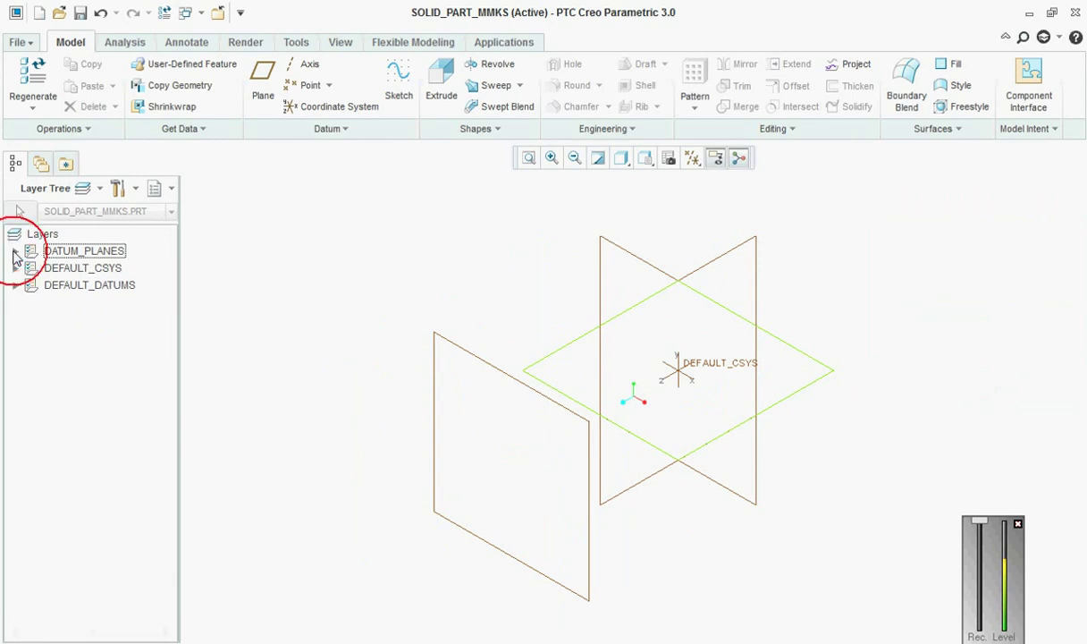
{"action": "left_click", "coordinate": [157, 189]}
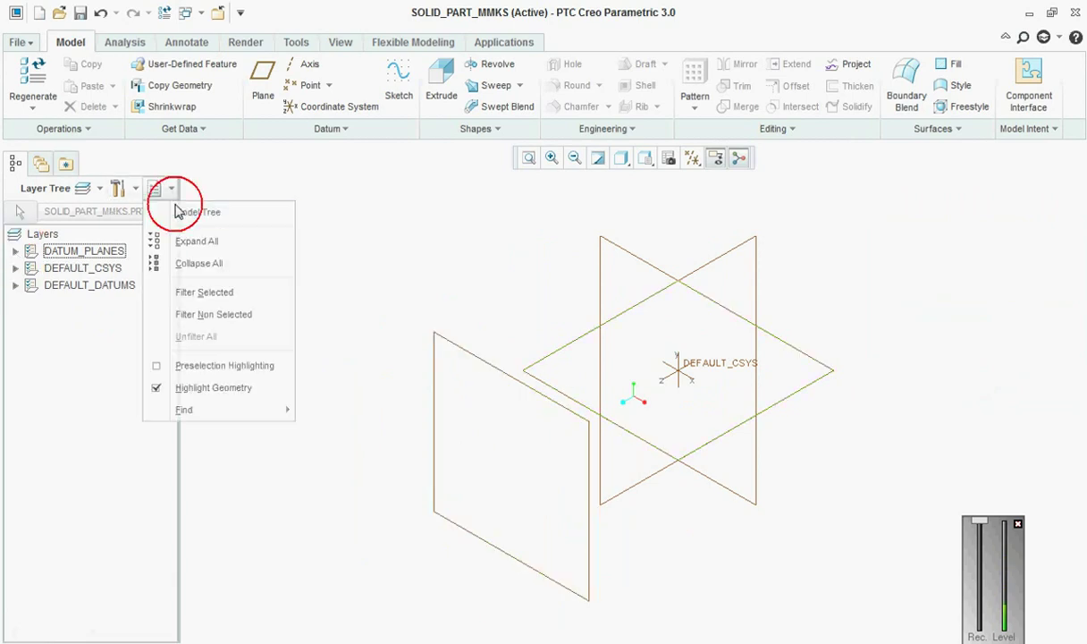
{"action": "left_click", "coordinate": [188, 211]}
{"action": "right_click", "coordinate": [61, 302]}
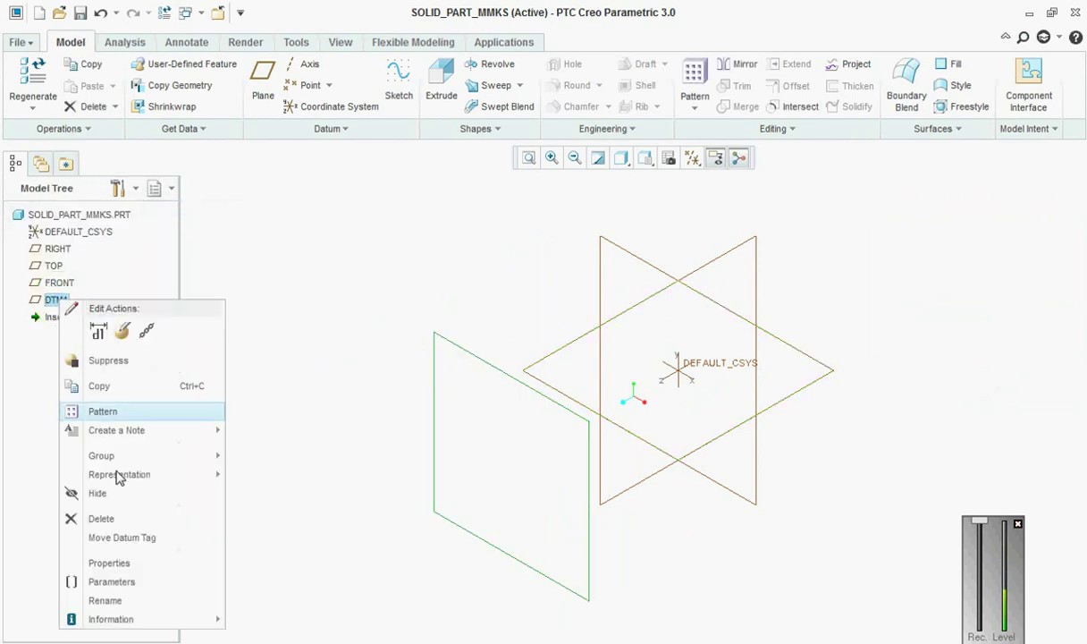
{"action": "left_click", "coordinate": [125, 519]}
{"action": "left_click", "coordinate": [497, 366]}
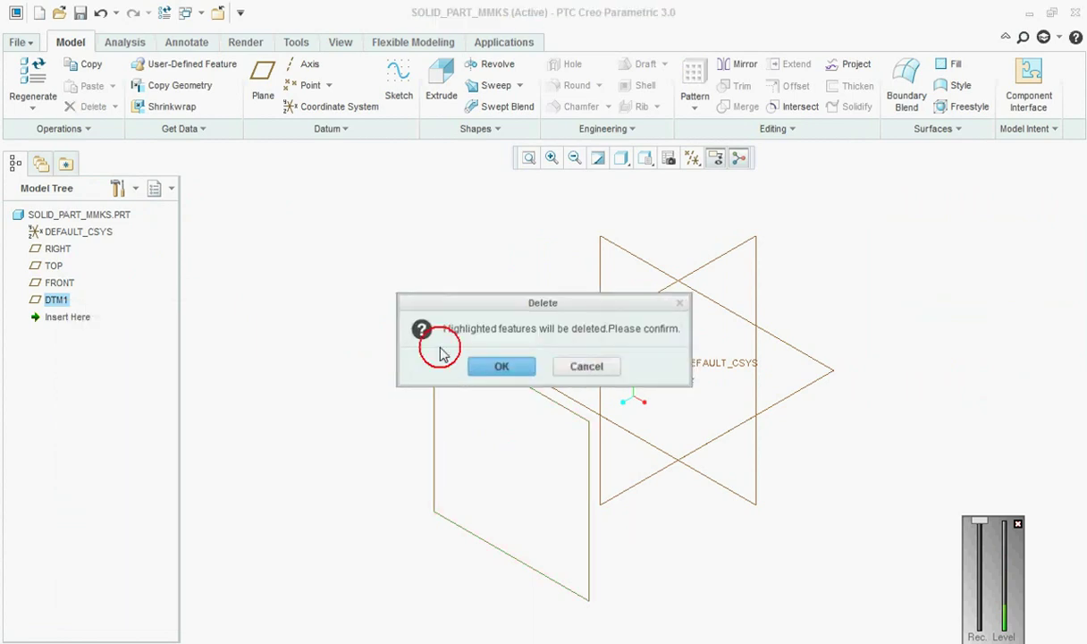
{"action": "left_click", "coordinate": [158, 189]}
{"action": "left_click", "coordinate": [179, 211]}
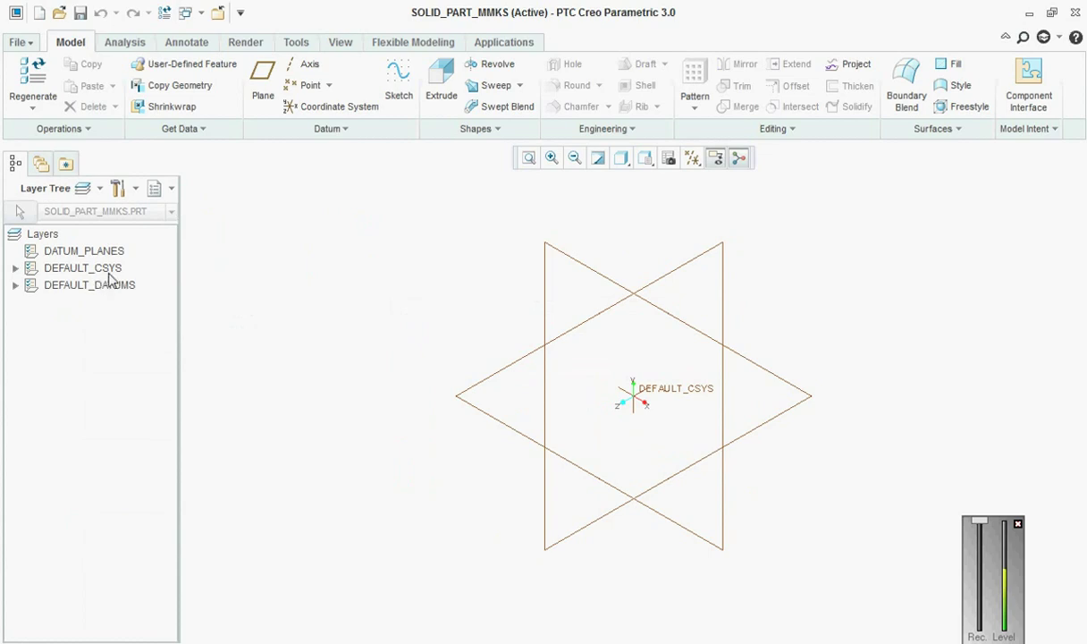
- Start a new layer and set its rule editor to look for Axis objects
{"action": "left_click", "coordinate": [315, 240]}
{"action": "right_click", "coordinate": [70, 355]}
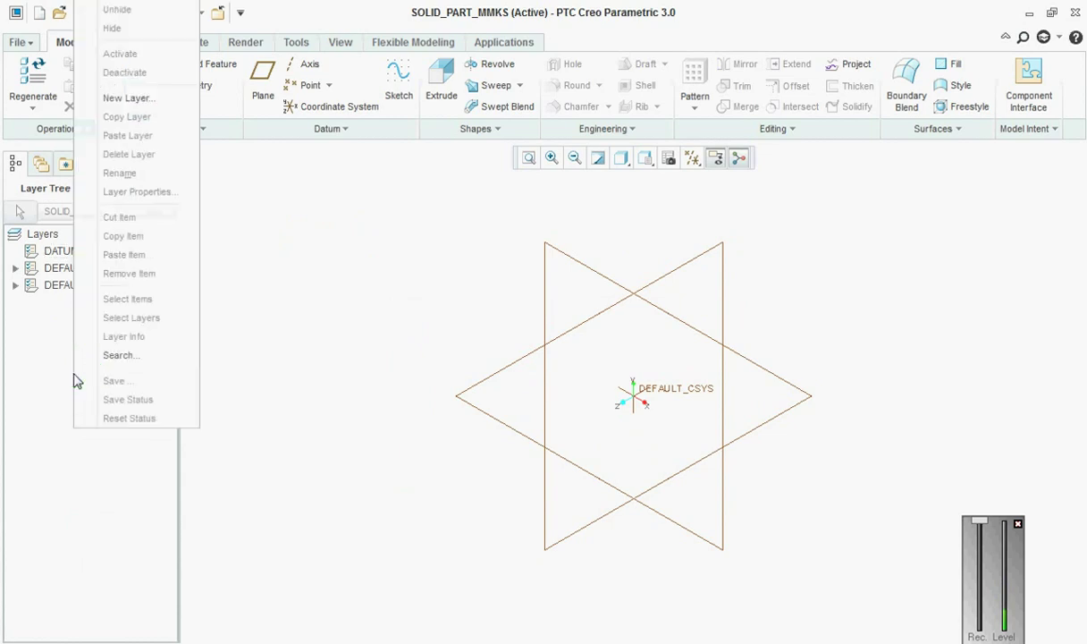
{"action": "left_click", "coordinate": [140, 97]}
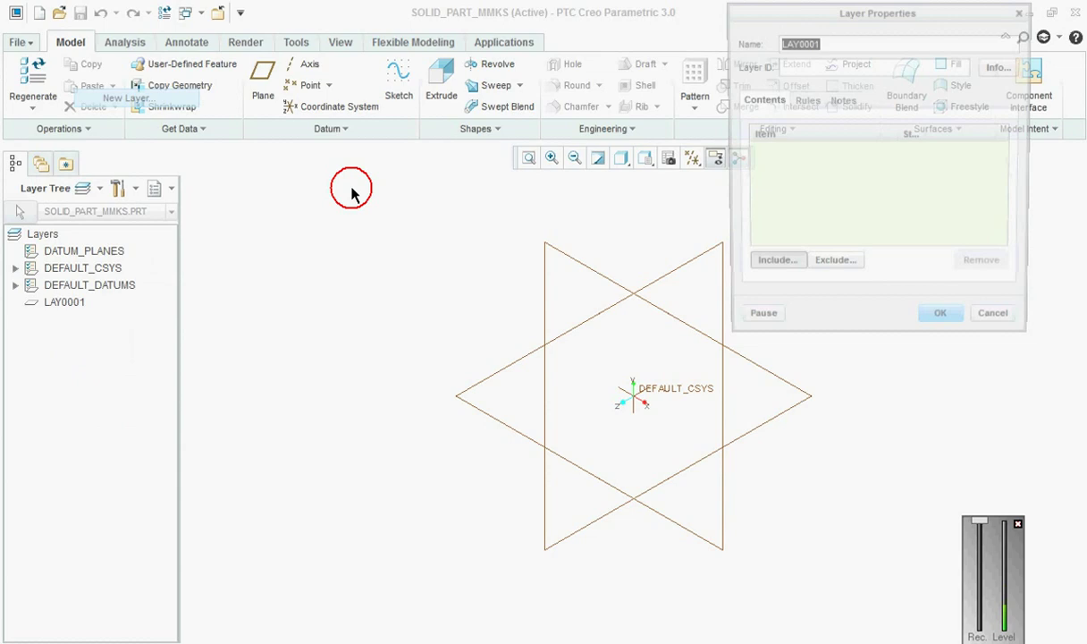
{"action": "left_click", "coordinate": [807, 101]}
{"action": "left_click", "coordinate": [779, 270]}
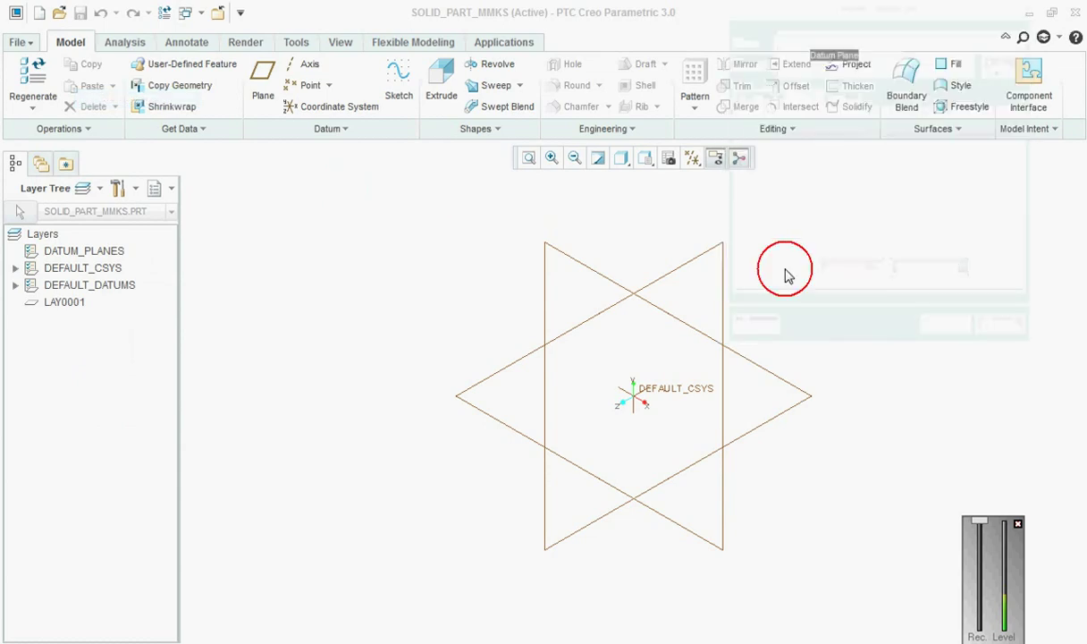
{"action": "left_click", "coordinate": [899, 54]}
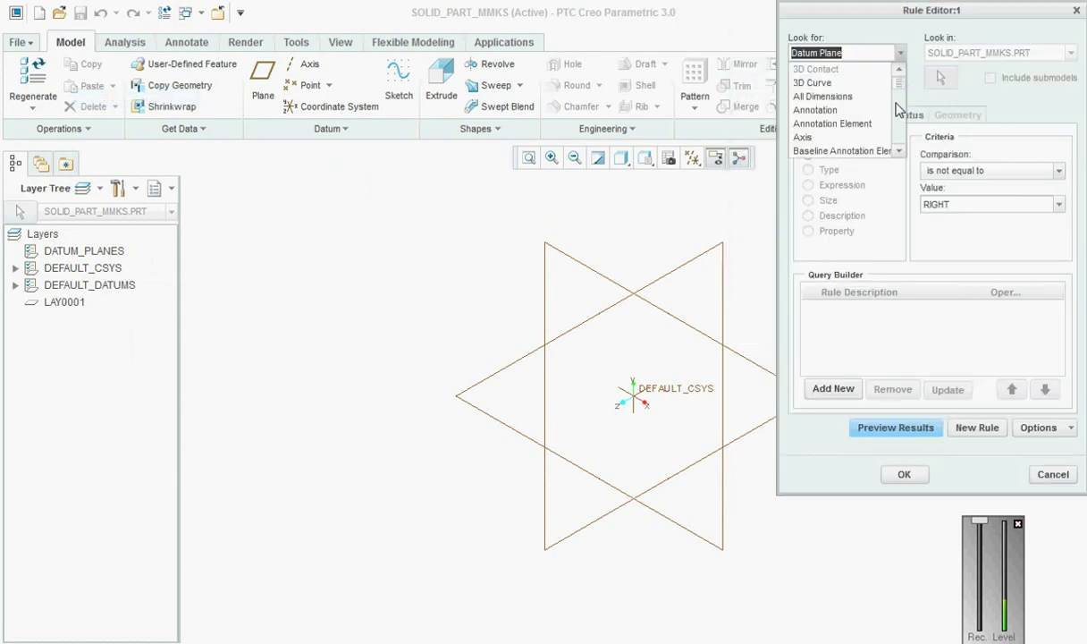
{"action": "left_click", "coordinate": [852, 138]}
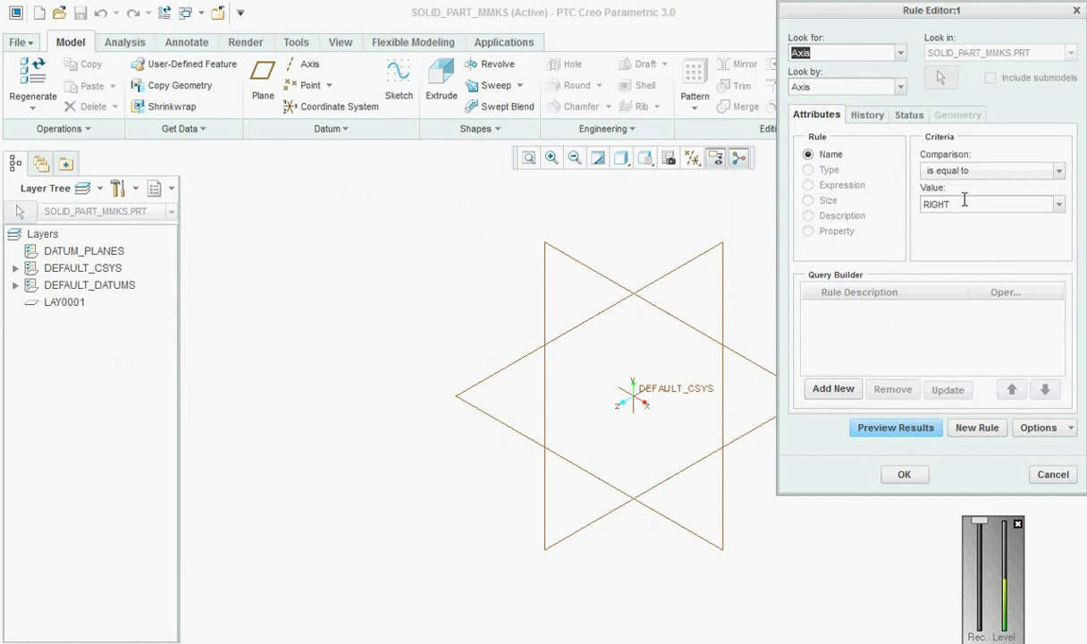
- Replace the axis rule's name value with * and add the condition Name is equal to *
{"action": "left_click", "coordinate": [1057, 205]}
{"action": "key", "text": "BackSpace"}
{"action": "left_click", "coordinate": [837, 390]}
{"action": "left_click", "coordinate": [839, 390]}
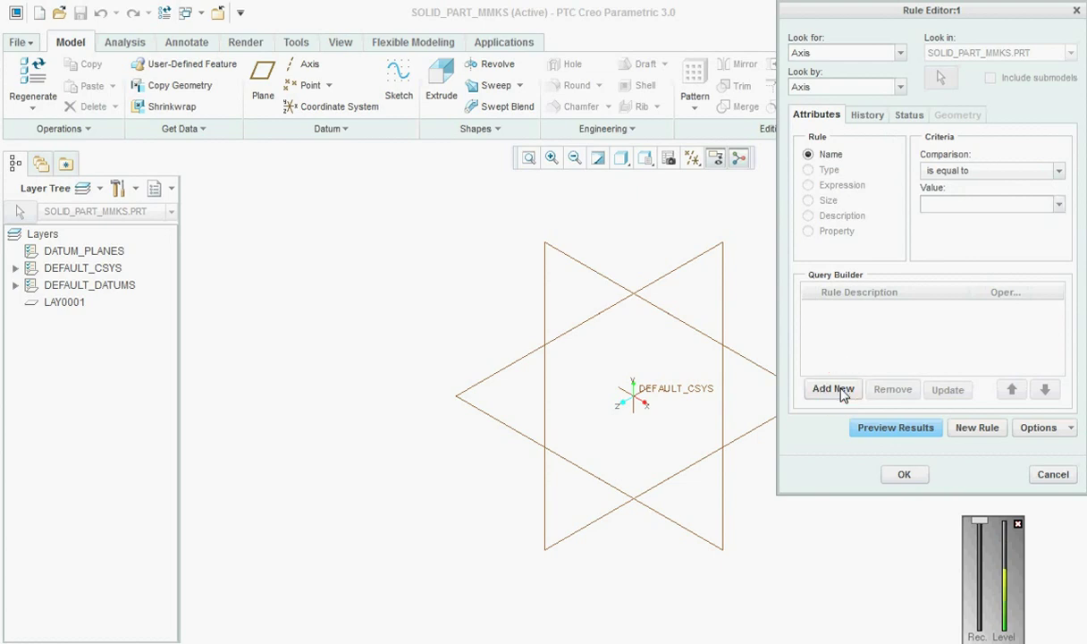
{"action": "left_click_drag", "start_coordinate": [937, 10], "coordinate": [590, 20]}
{"action": "left_click", "coordinate": [876, 255]}
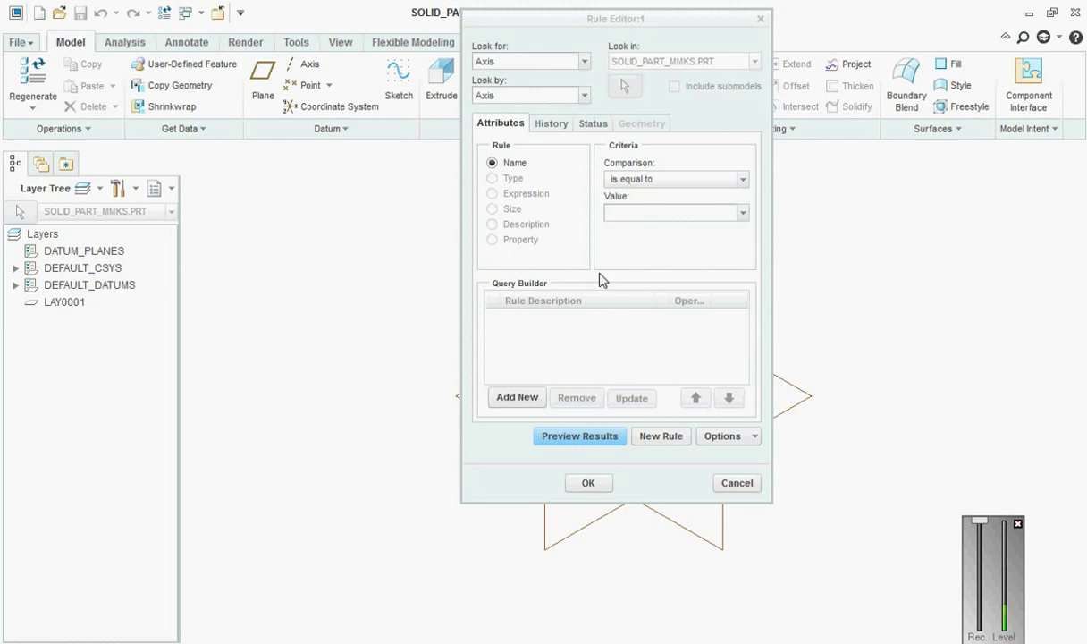
{"action": "left_click", "coordinate": [524, 399]}
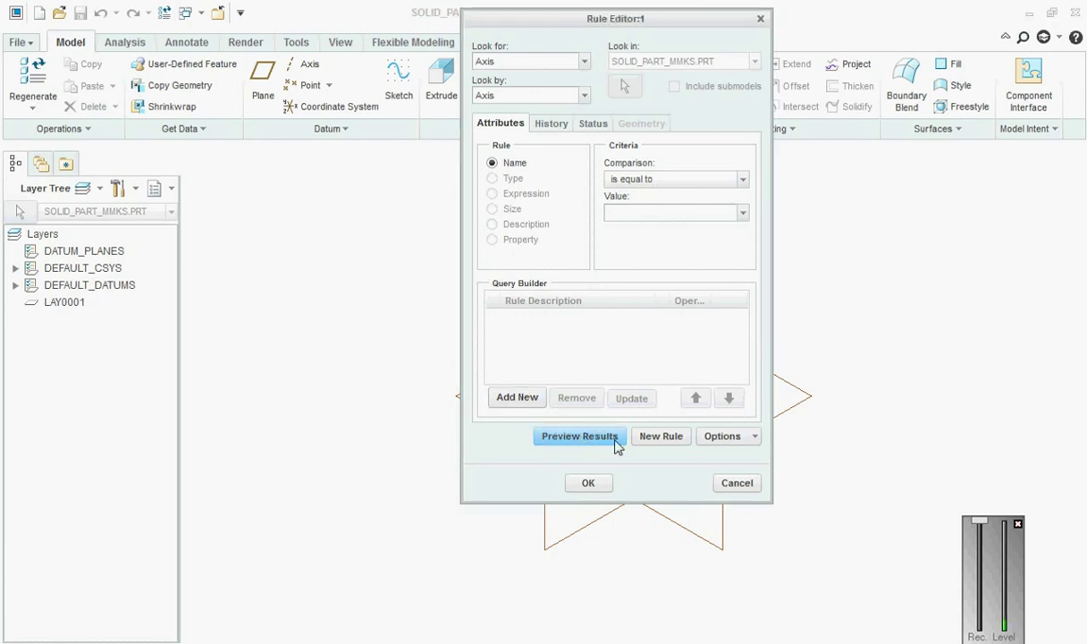
{"action": "left_click", "coordinate": [573, 437]}
{"action": "left_click", "coordinate": [549, 126]}
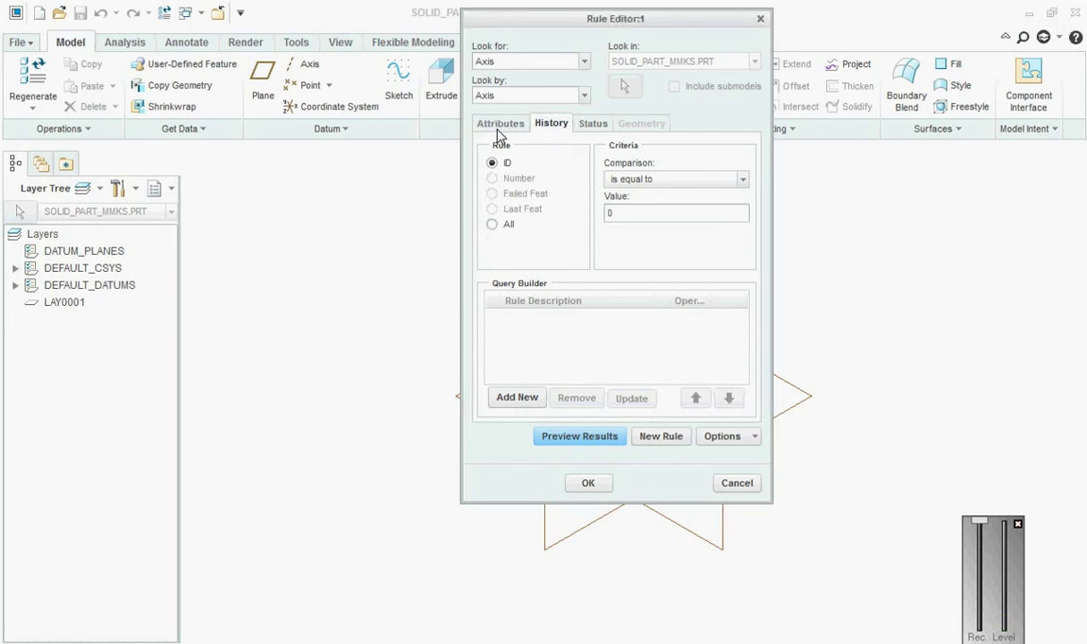
{"action": "left_click", "coordinate": [500, 125]}
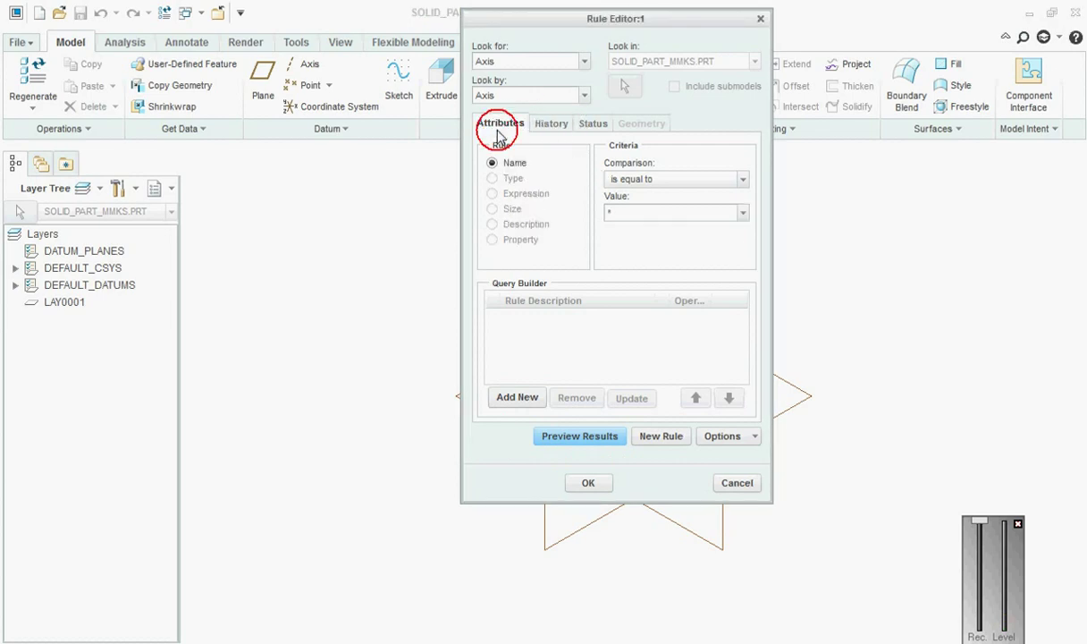
{"action": "left_click", "coordinate": [533, 397]}
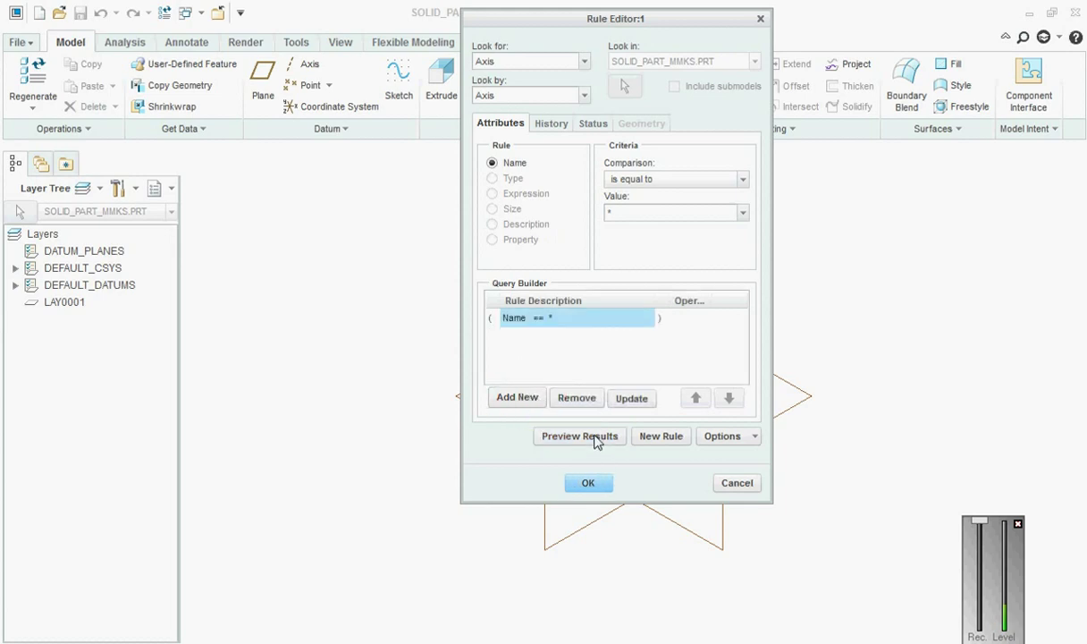
- Save the axis rule to a layer named axis and discard the unsaved LAY0001 layer
{"action": "left_click", "coordinate": [737, 438]}
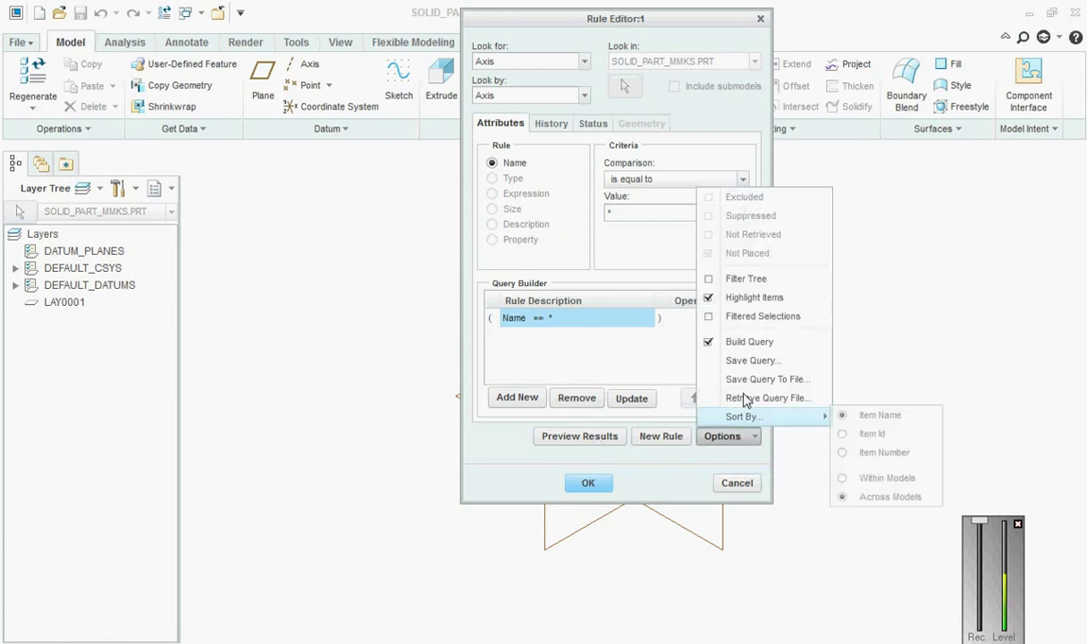
{"action": "left_click", "coordinate": [751, 359]}
{"action": "type", "text": "axis"}
{"action": "left_click", "coordinate": [840, 262]}
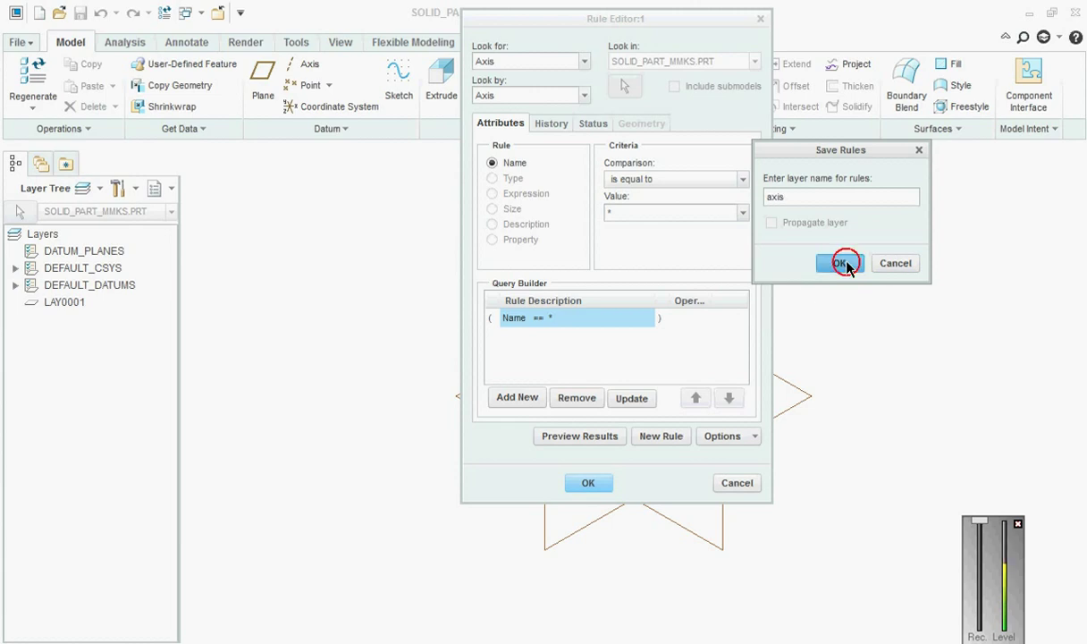
{"action": "left_click", "coordinate": [597, 483]}
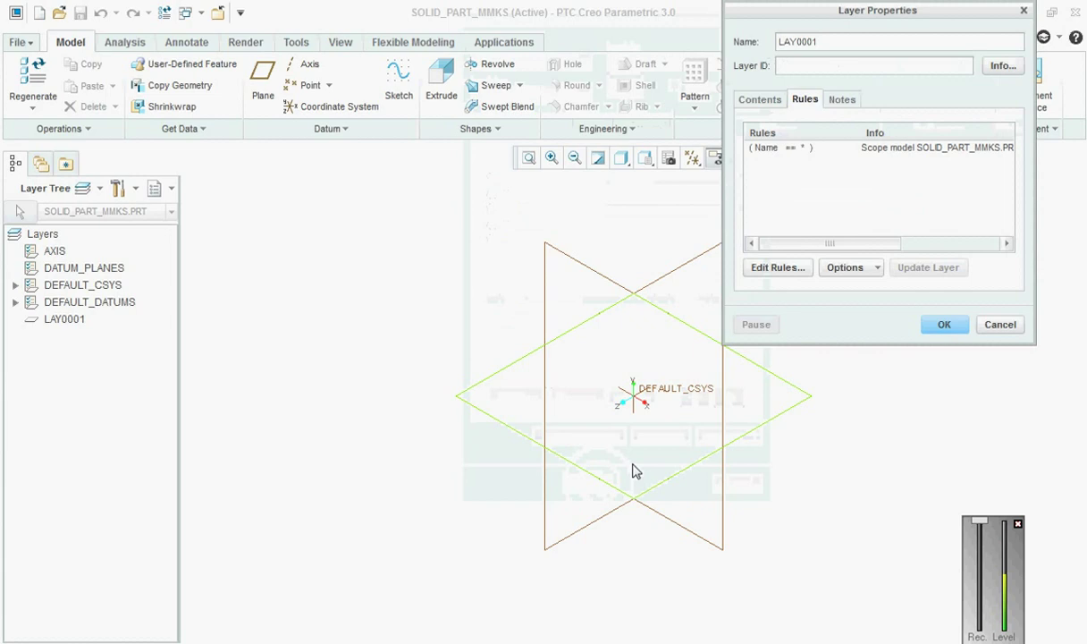
{"action": "left_click", "coordinate": [1008, 327]}
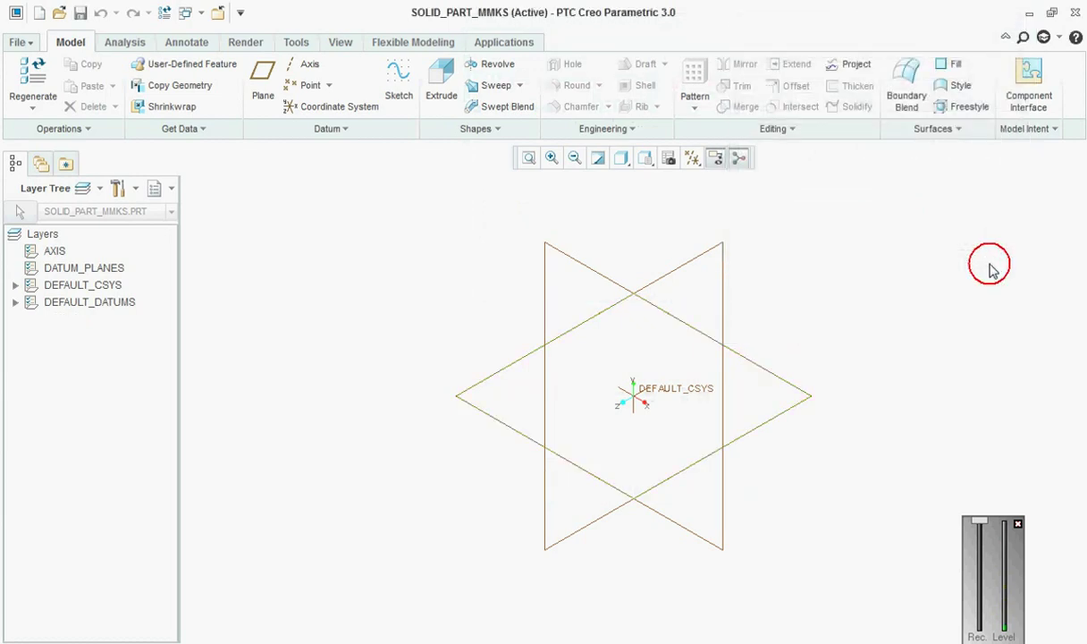
- Create a datum axis at the intersection of the FRONT and RIGHT planes and check it in the AXIS layer
{"action": "left_click", "coordinate": [302, 63]}
{"action": "left_click", "coordinate": [600, 276]}
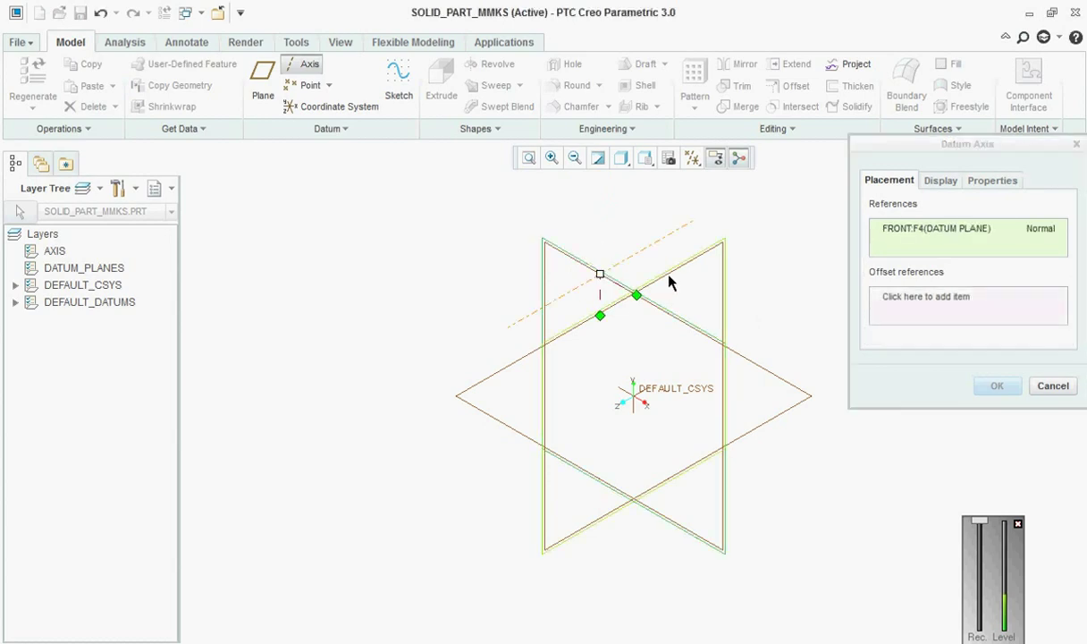
{"action": "left_click", "coordinate": [670, 283], "text": "ctrl"}
{"action": "left_click", "coordinate": [1001, 385]}
{"action": "left_click", "coordinate": [241, 284]}
{"action": "left_click", "coordinate": [15, 252]}
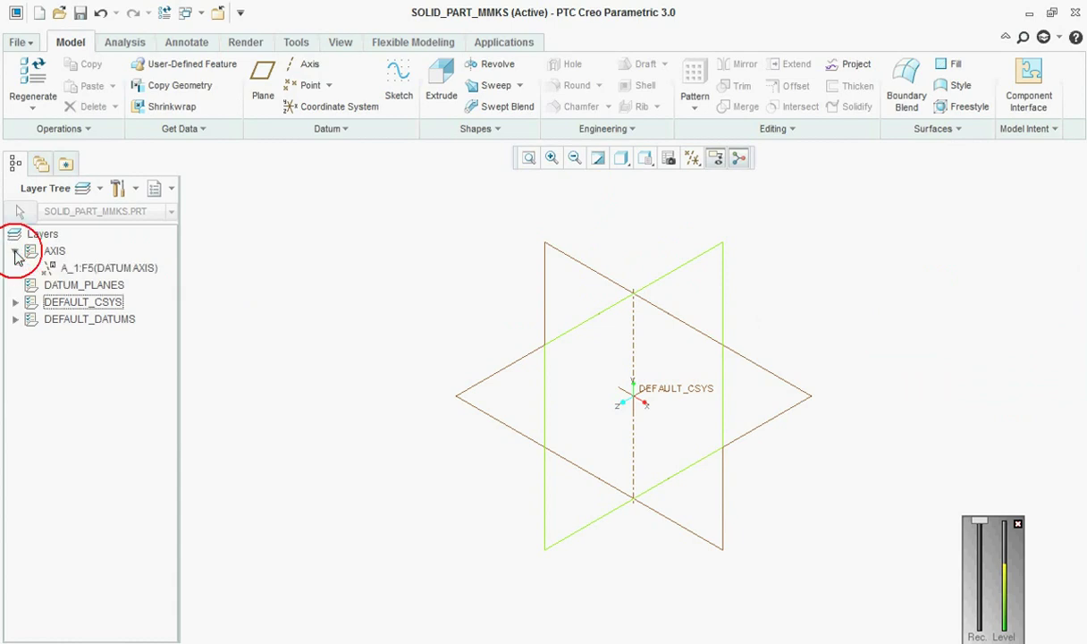
{"action": "left_click", "coordinate": [15, 251]}
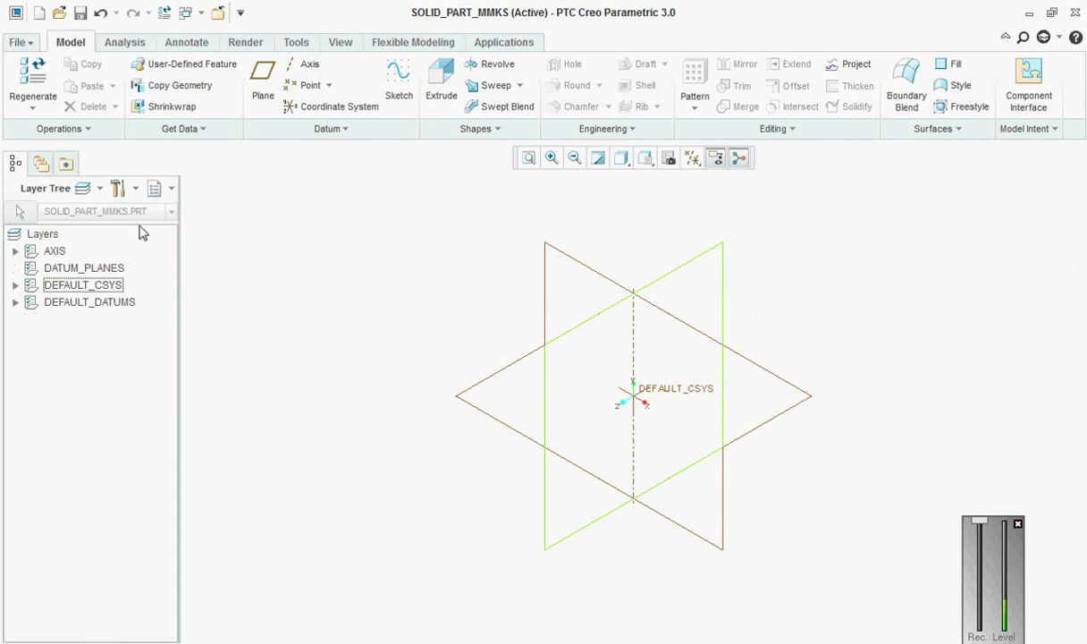
- Delete the test datum axis A_1 from the model and return to the layer tree
{"action": "left_click", "coordinate": [174, 190]}
{"action": "left_click", "coordinate": [190, 211]}
{"action": "right_click", "coordinate": [47, 302]}
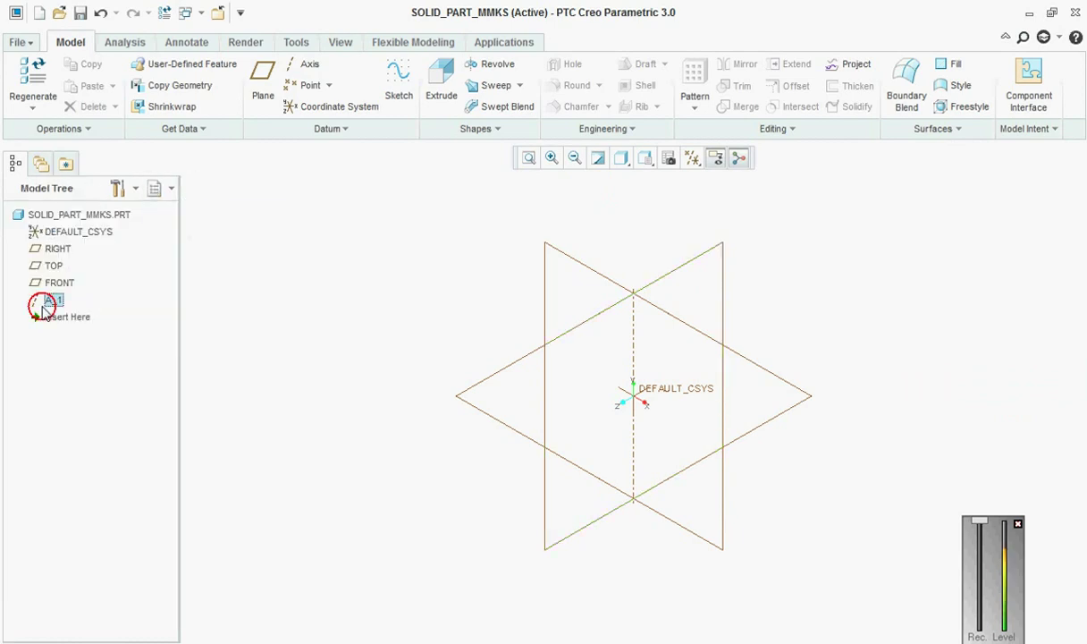
{"action": "left_click", "coordinate": [86, 523]}
{"action": "left_click", "coordinate": [499, 367]}
{"action": "left_click", "coordinate": [171, 189]}
{"action": "left_click", "coordinate": [183, 211]}
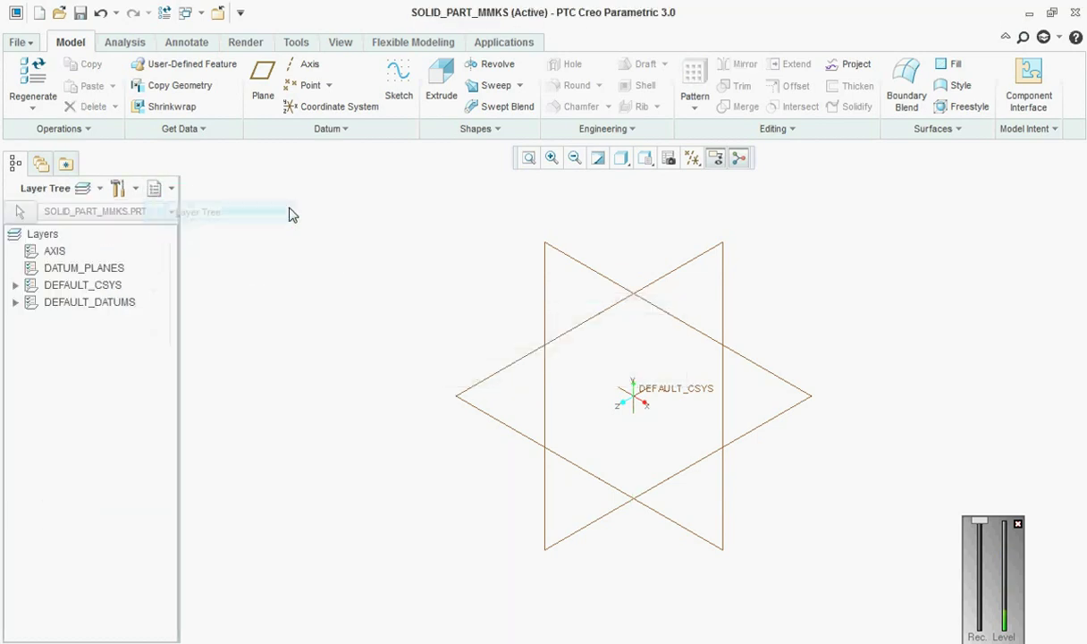
{"action": "left_click", "coordinate": [303, 270]}
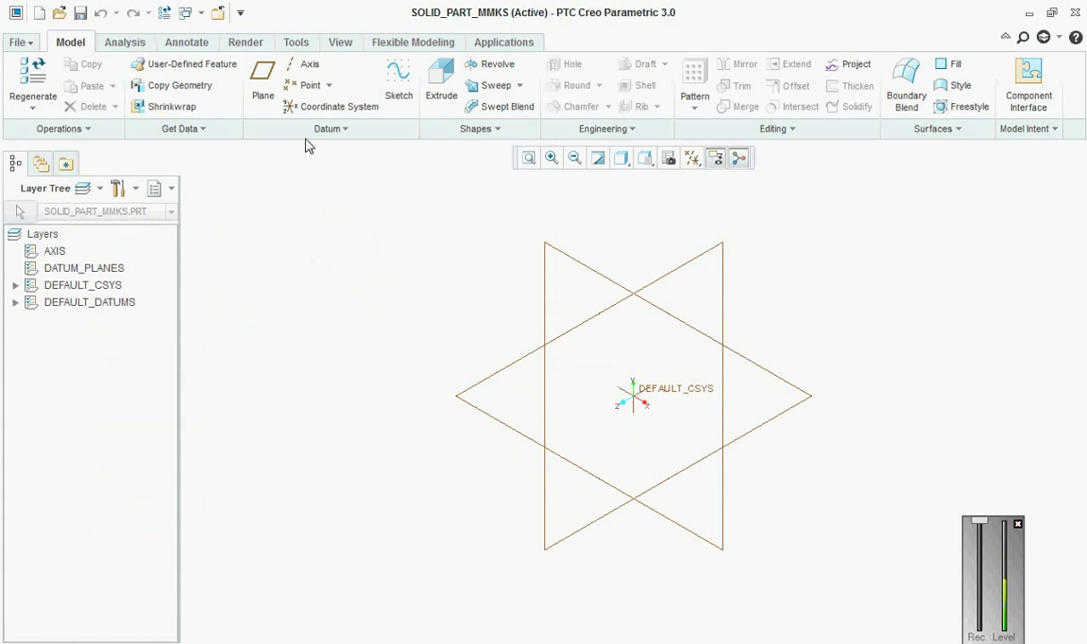
- Start another new layer with a rule that looks for Point objects whose Name is equal to *
{"action": "right_click", "coordinate": [95, 375]}
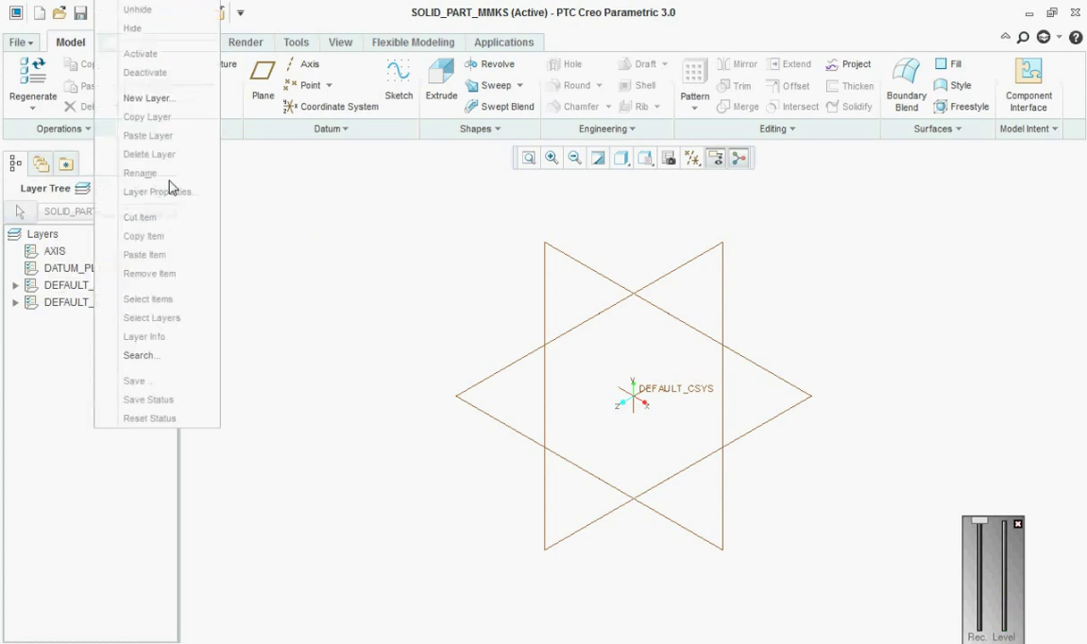
{"action": "left_click", "coordinate": [170, 97]}
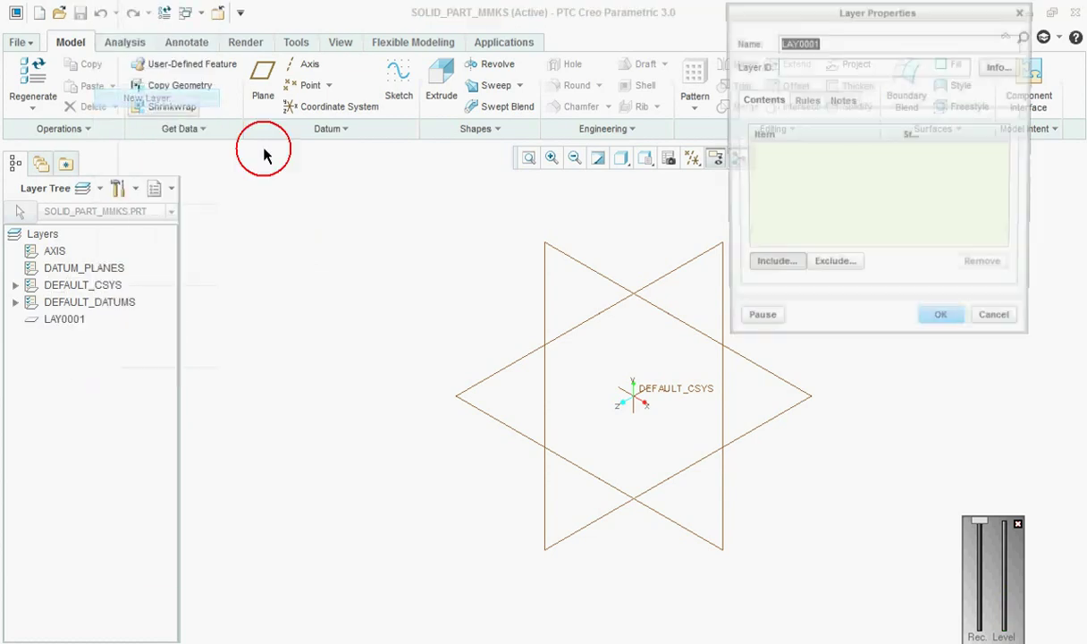
{"action": "left_click", "coordinate": [808, 100]}
{"action": "left_click", "coordinate": [789, 272]}
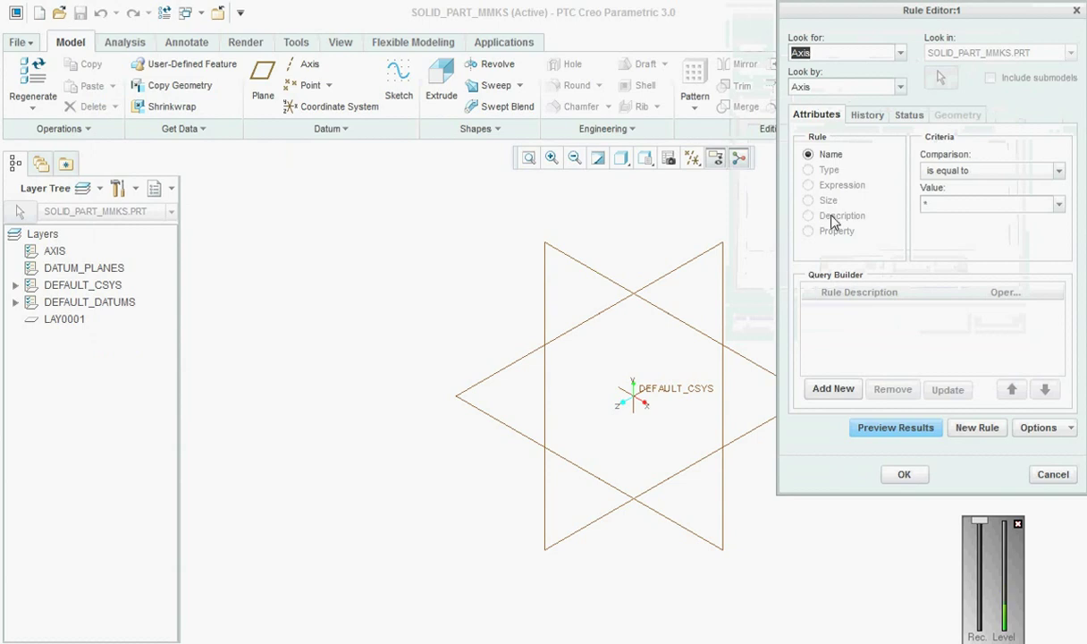
{"action": "left_click", "coordinate": [900, 55]}
{"action": "left_click_drag", "start_coordinate": [897, 84], "coordinate": [900, 124]}
{"action": "left_click", "coordinate": [823, 96]}
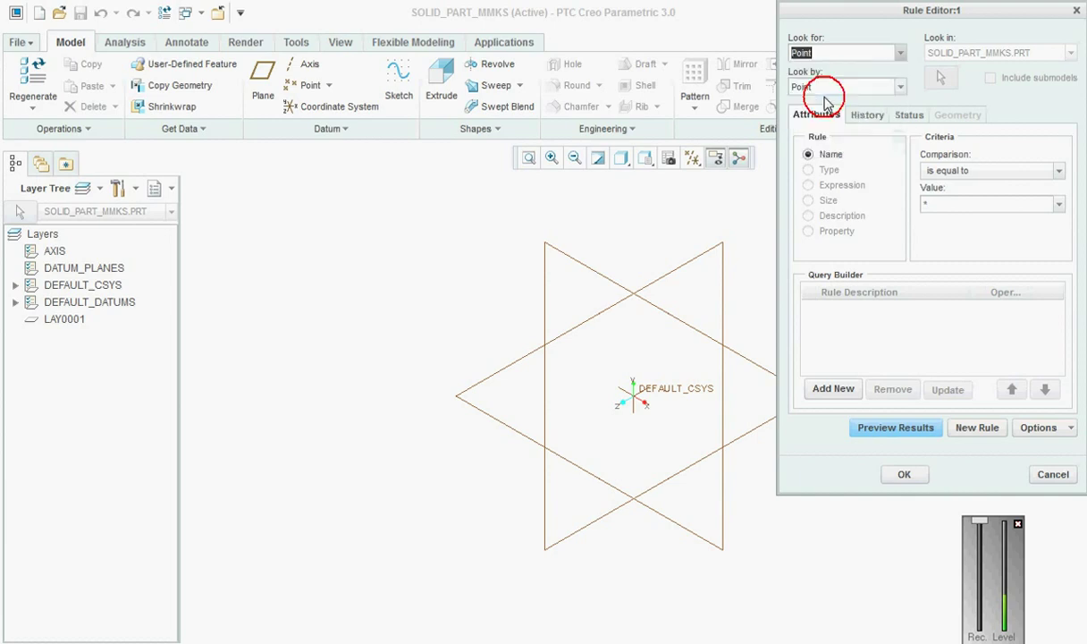
{"action": "left_click", "coordinate": [835, 390]}
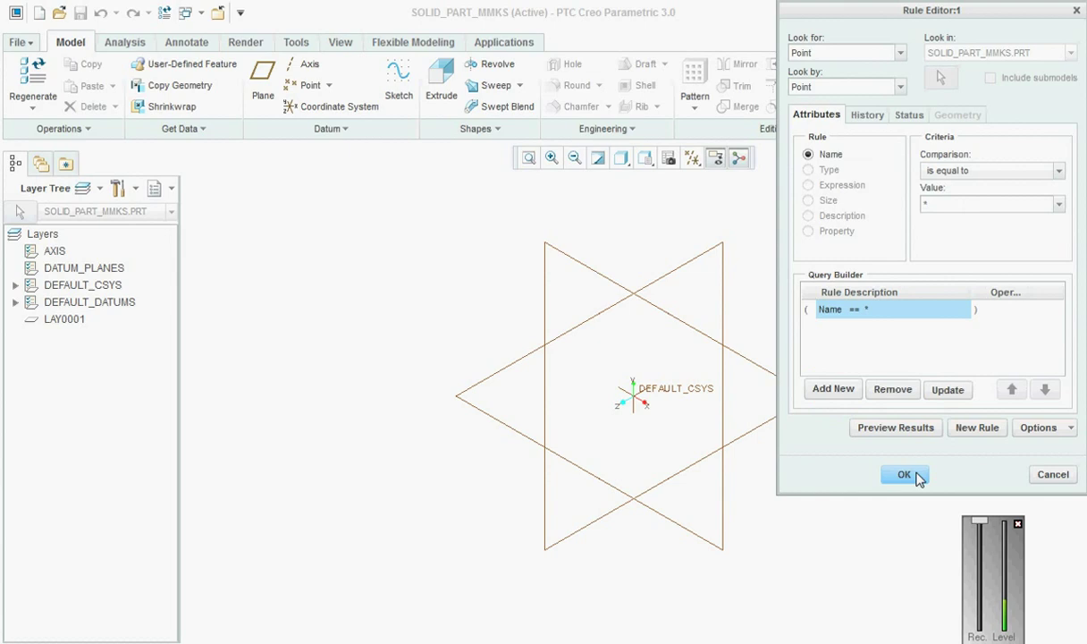
- Save the point rule to a layer named points and discard the unsaved LAY0001 layer
{"action": "left_click", "coordinate": [1044, 429]}
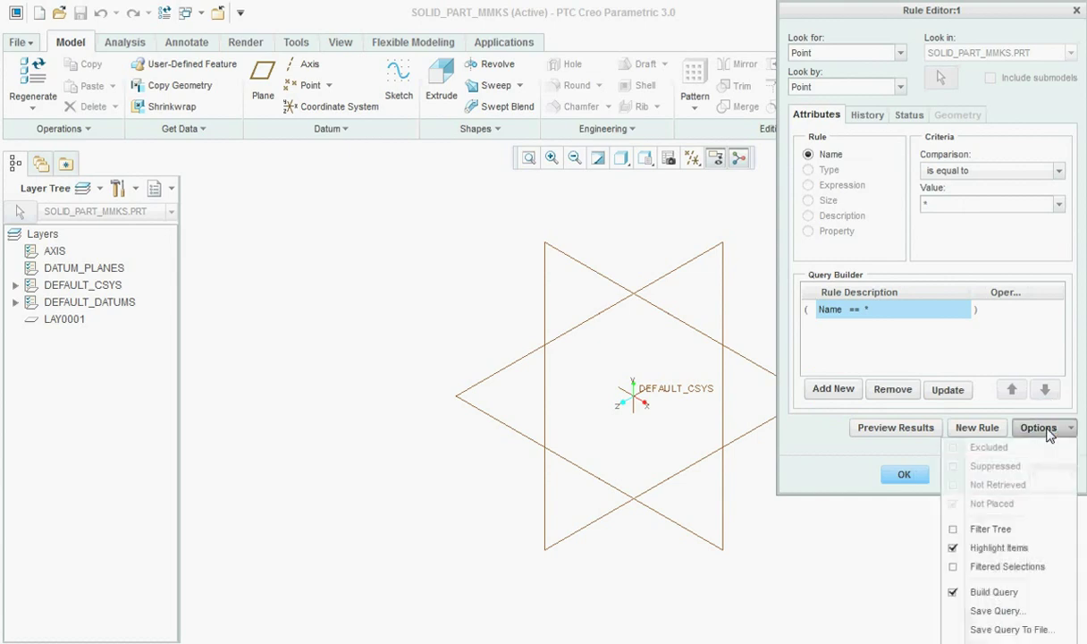
{"action": "left_click", "coordinate": [1037, 613]}
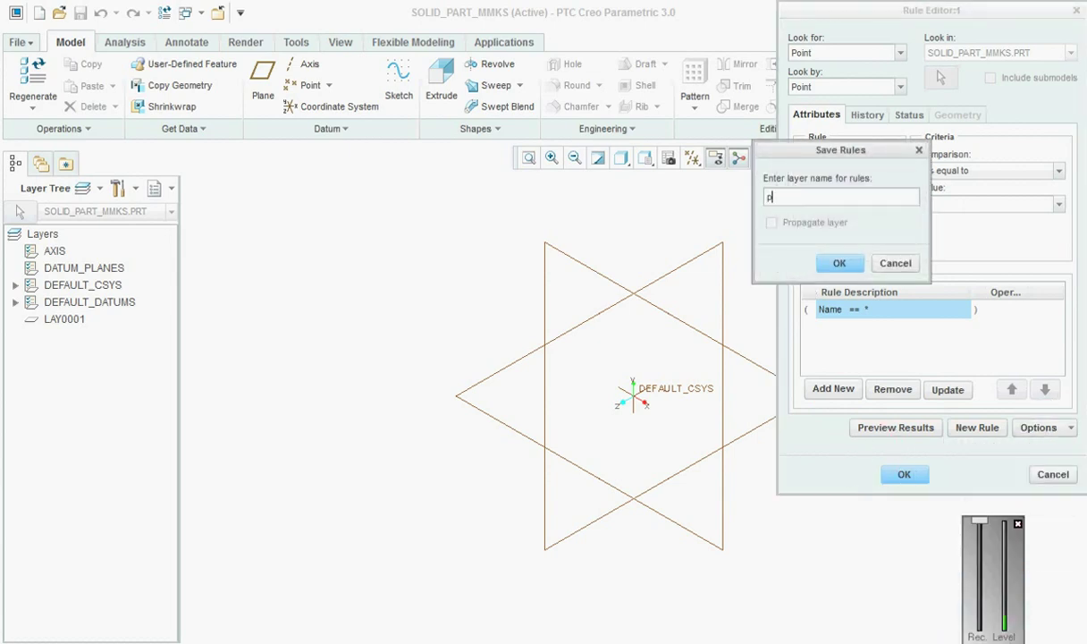
{"action": "left_click", "coordinate": [836, 261]}
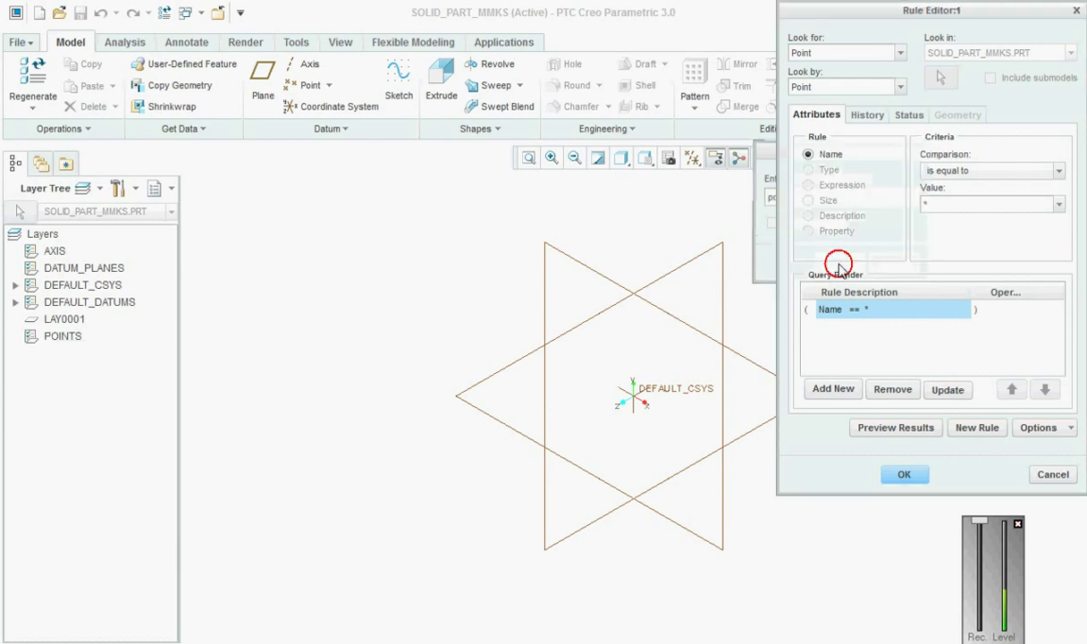
{"action": "left_click", "coordinate": [904, 476]}
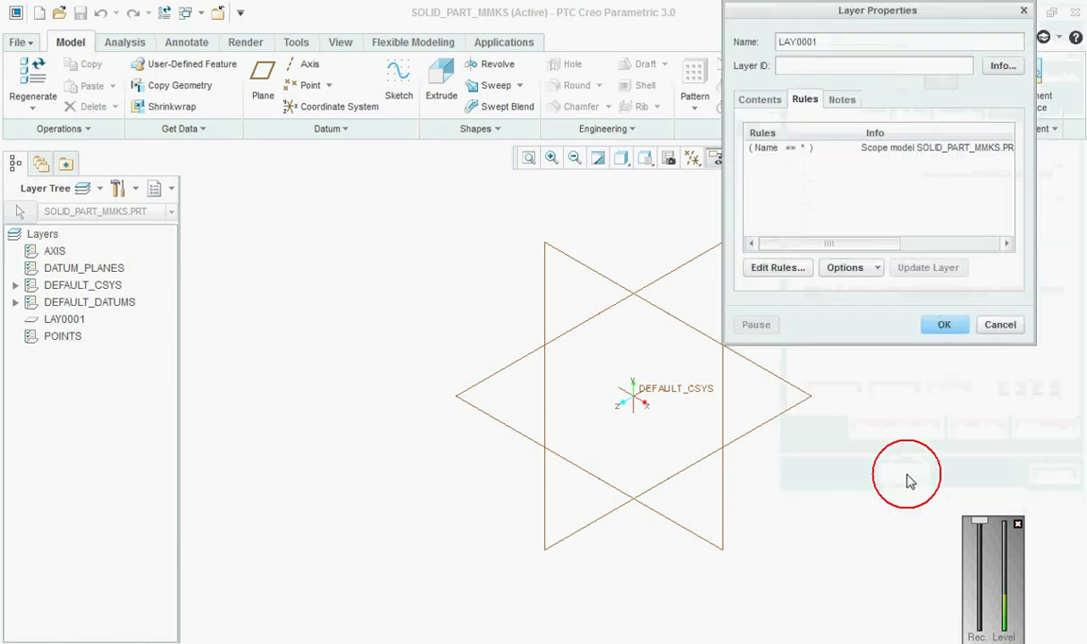
{"action": "left_click", "coordinate": [1000, 327]}
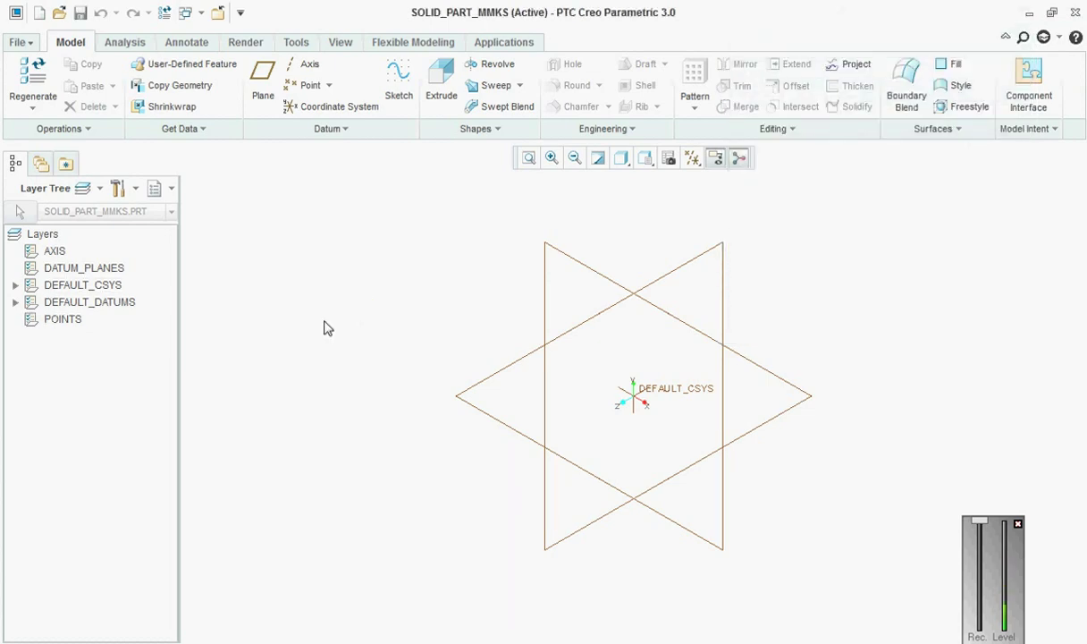
- Create a datum point at the intersection of the three default datum planes and check it in the POINTS layer
{"action": "left_click", "coordinate": [301, 84]}
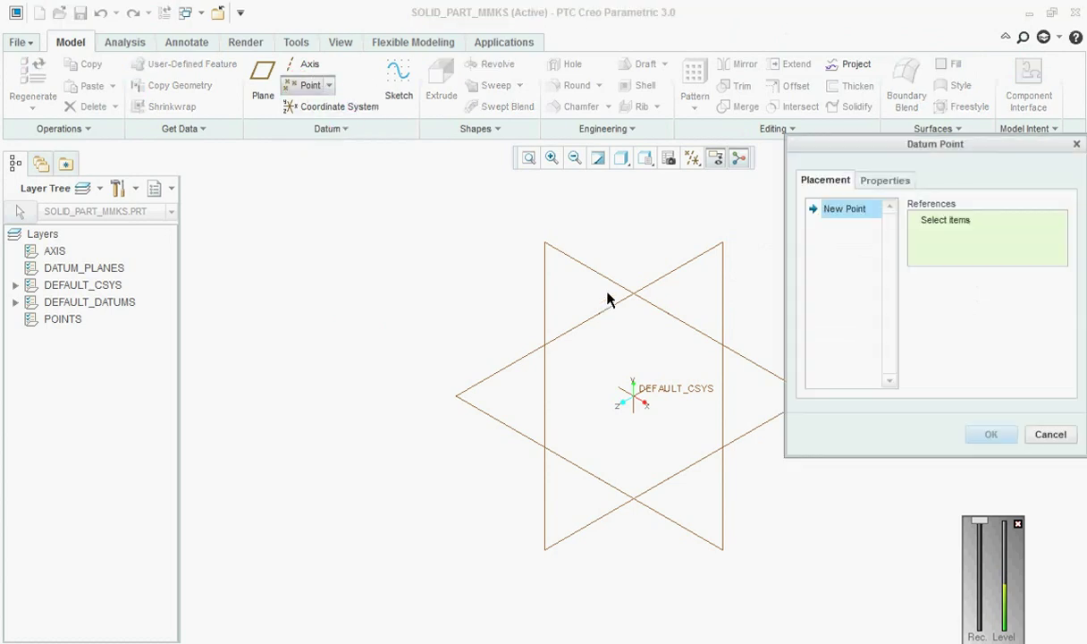
{"action": "left_click", "coordinate": [604, 283]}
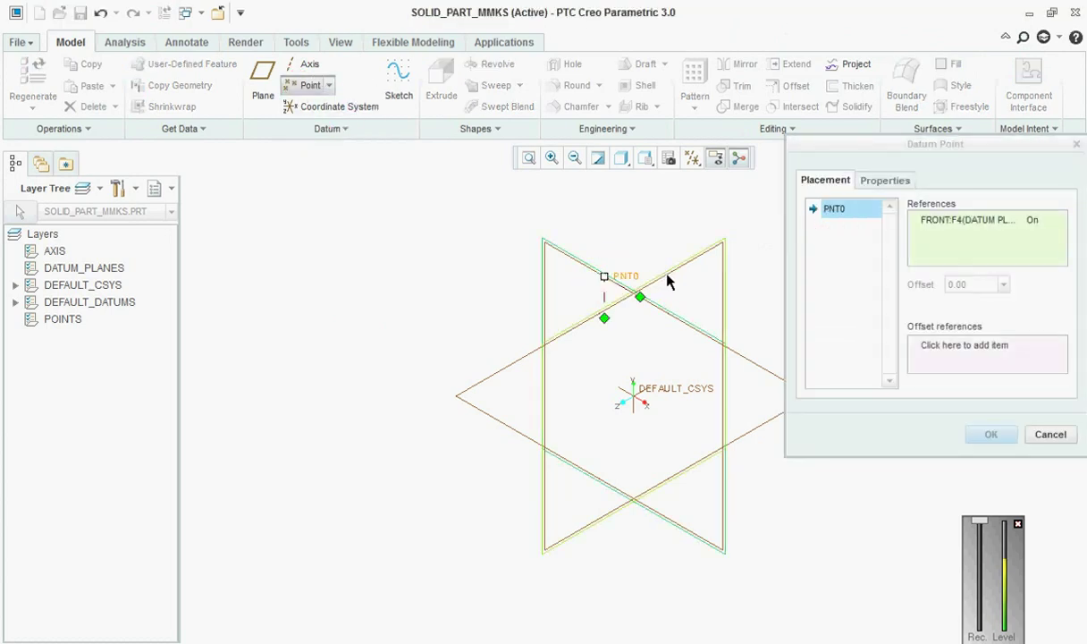
{"action": "left_click", "coordinate": [664, 531], "text": "ctrl"}
{"action": "left_click", "coordinate": [522, 436], "text": "ctrl"}
{"action": "left_click", "coordinate": [990, 433]}
{"action": "left_click", "coordinate": [15, 319]}
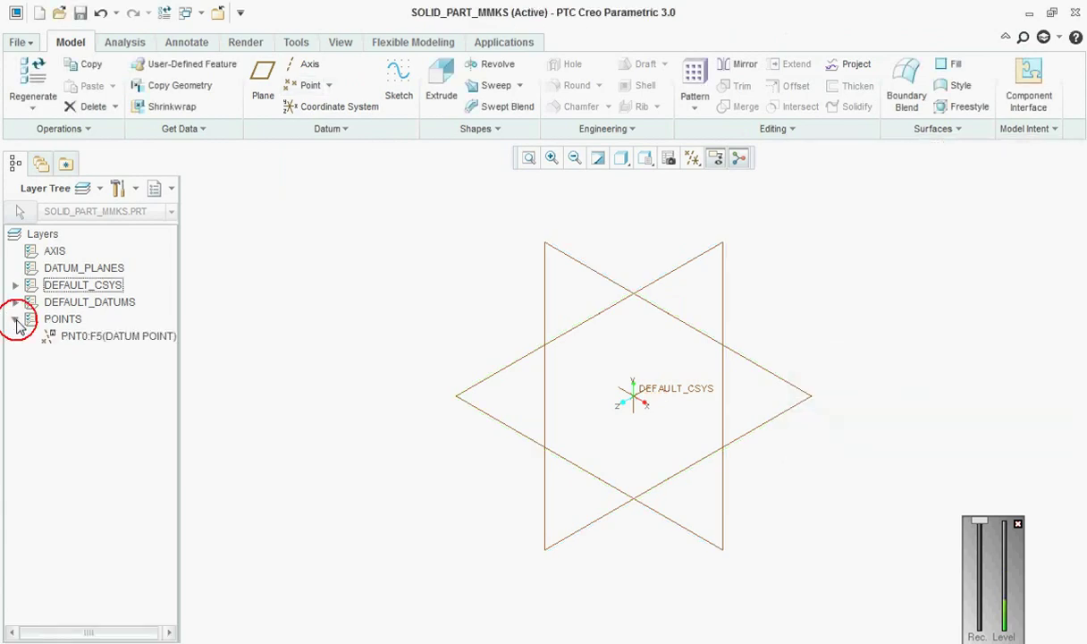
{"action": "left_click", "coordinate": [15, 320]}
- Delete the test datum point PNT0 from the model and return to the layer tree
{"action": "left_click", "coordinate": [169, 189]}
{"action": "left_click", "coordinate": [215, 212]}
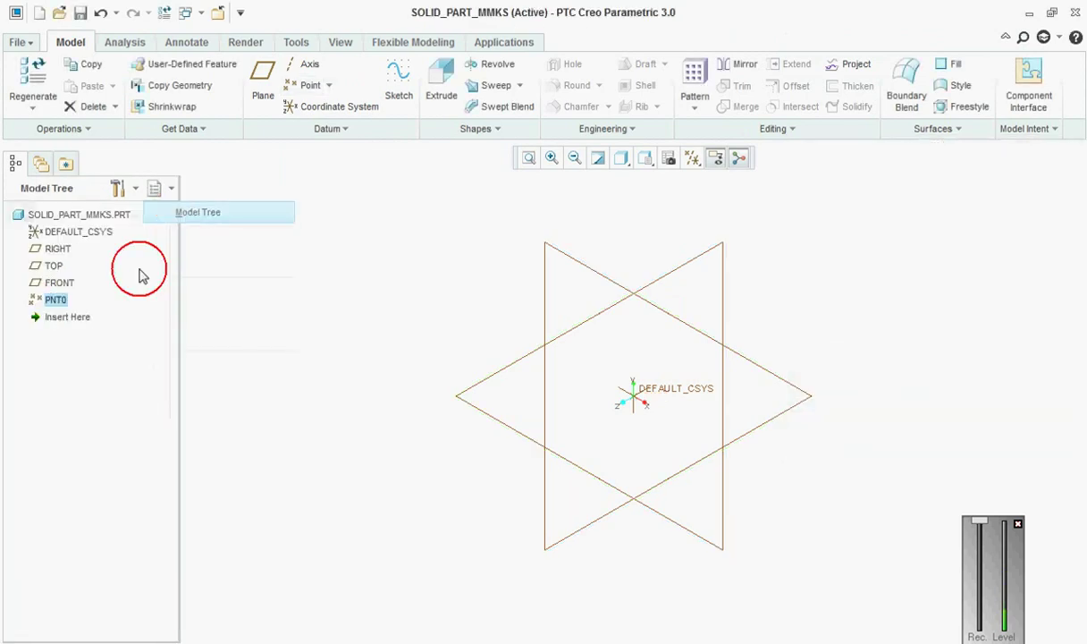
{"action": "right_click", "coordinate": [55, 301]}
{"action": "left_click", "coordinate": [104, 517]}
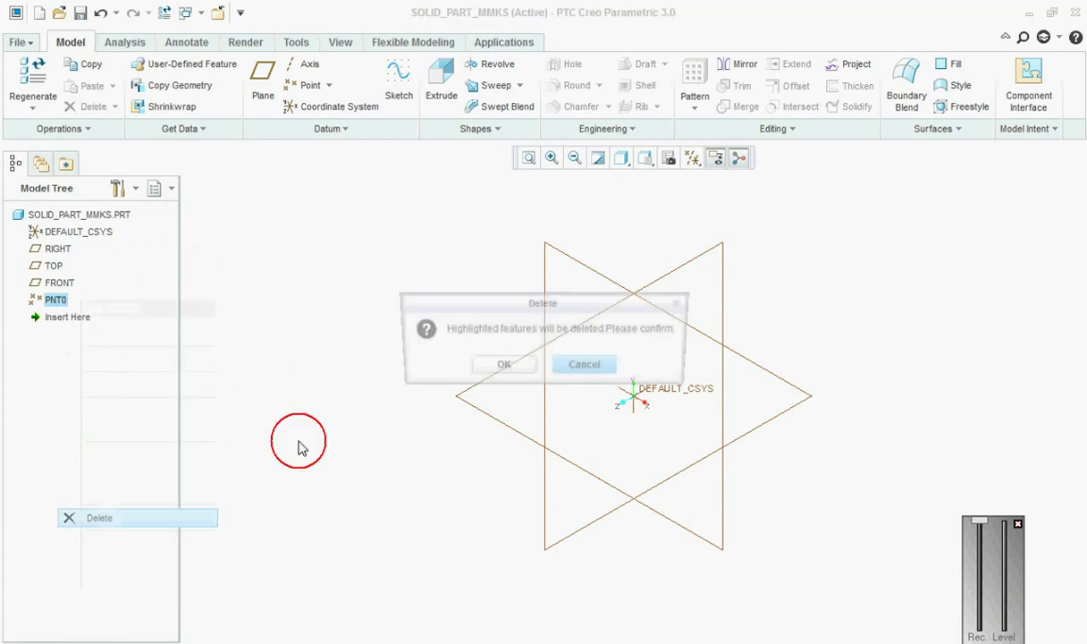
{"action": "left_click", "coordinate": [497, 368]}
{"action": "left_click", "coordinate": [170, 187]}
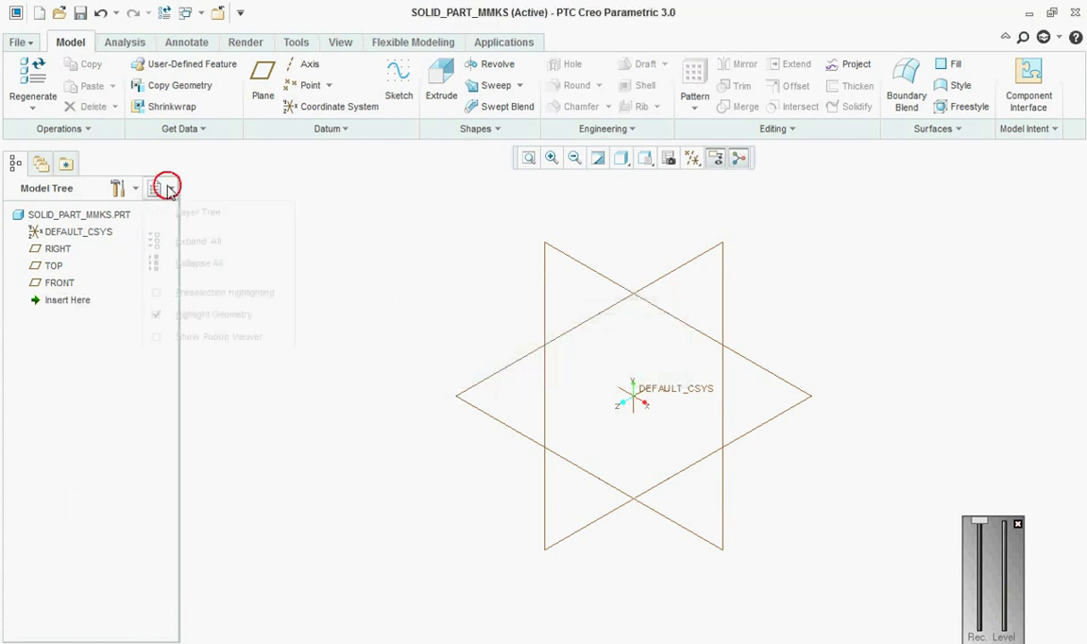
{"action": "left_click", "coordinate": [192, 213]}
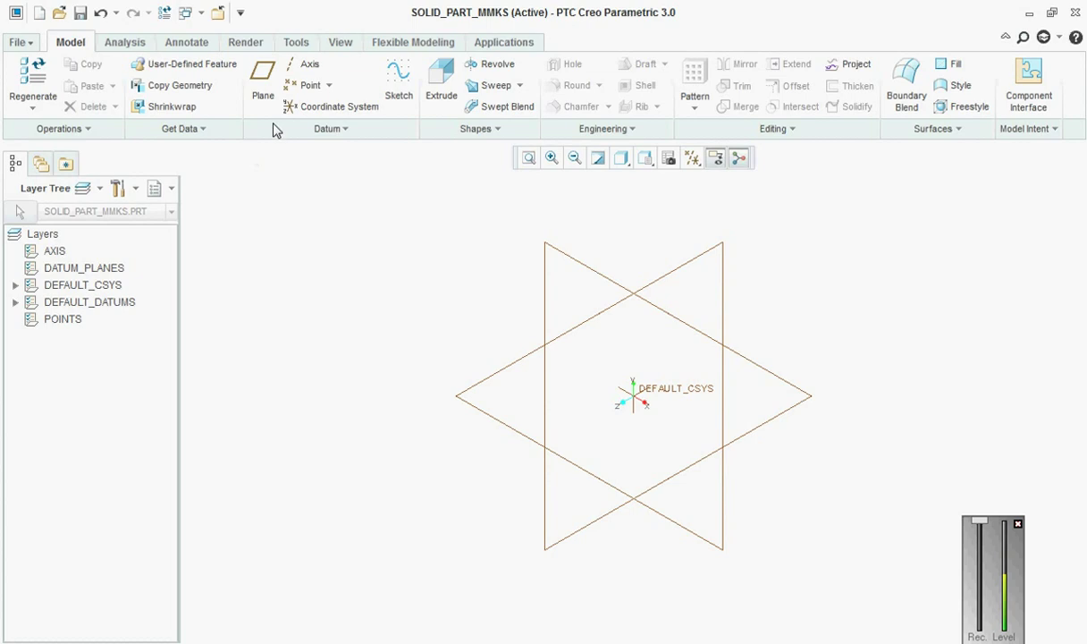
- Start another new layer with a rule that looks for Coordinate System objects and preview the matching items
{"action": "right_click", "coordinate": [96, 381]}
{"action": "left_click", "coordinate": [152, 98]}
{"action": "left_click", "coordinate": [803, 98]}
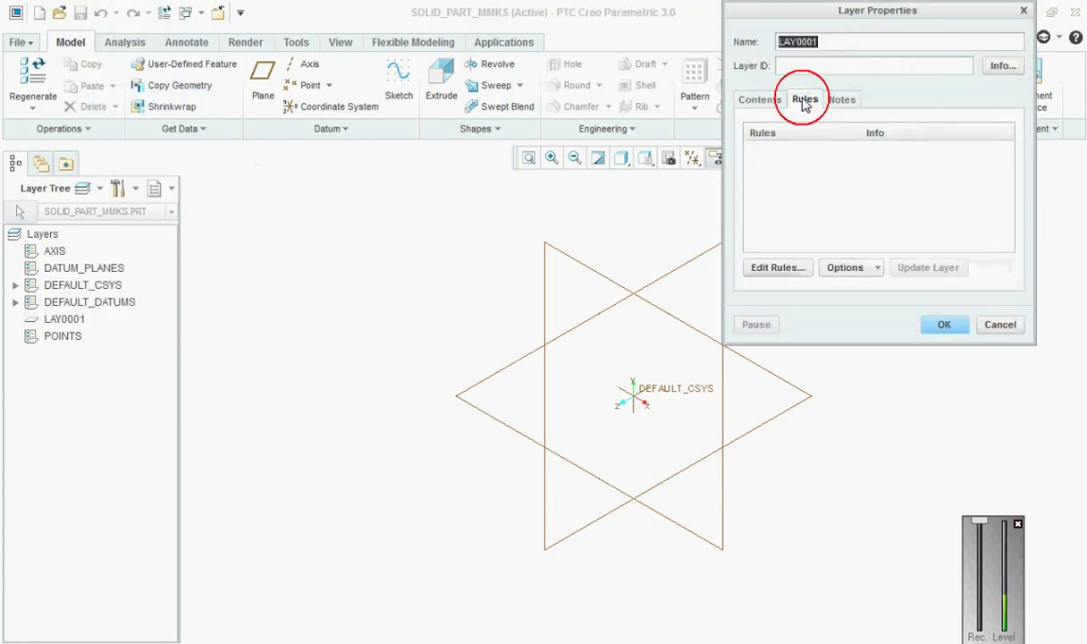
{"action": "left_click", "coordinate": [791, 261]}
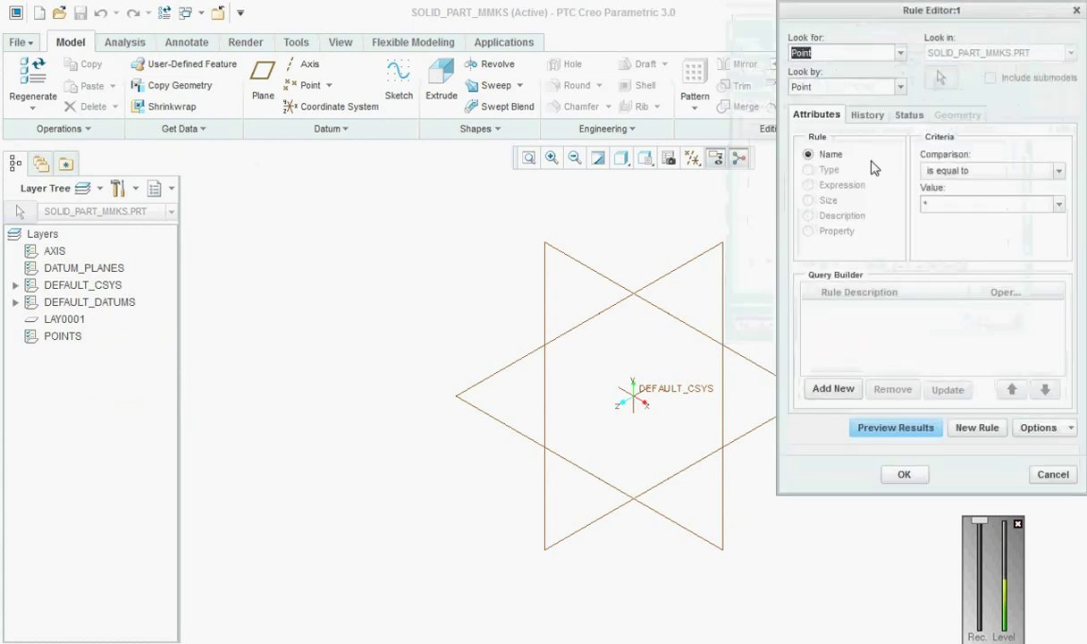
{"action": "left_click", "coordinate": [900, 54]}
{"action": "scroll", "coordinate": [874, 138], "scroll_direction": "down", "scroll_amount": 3}
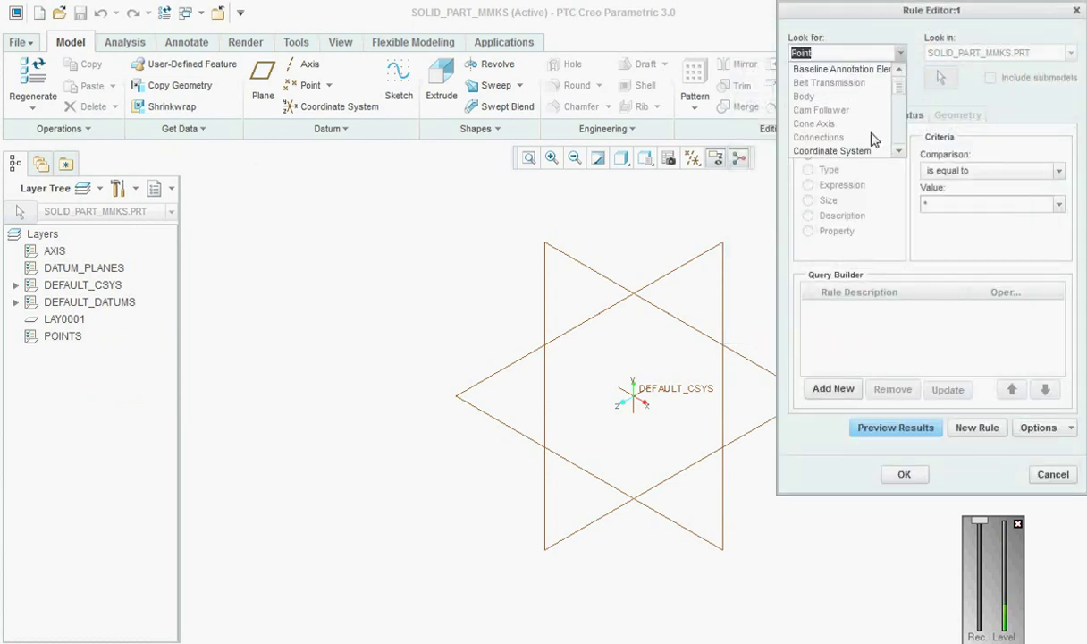
{"action": "left_click", "coordinate": [860, 109]}
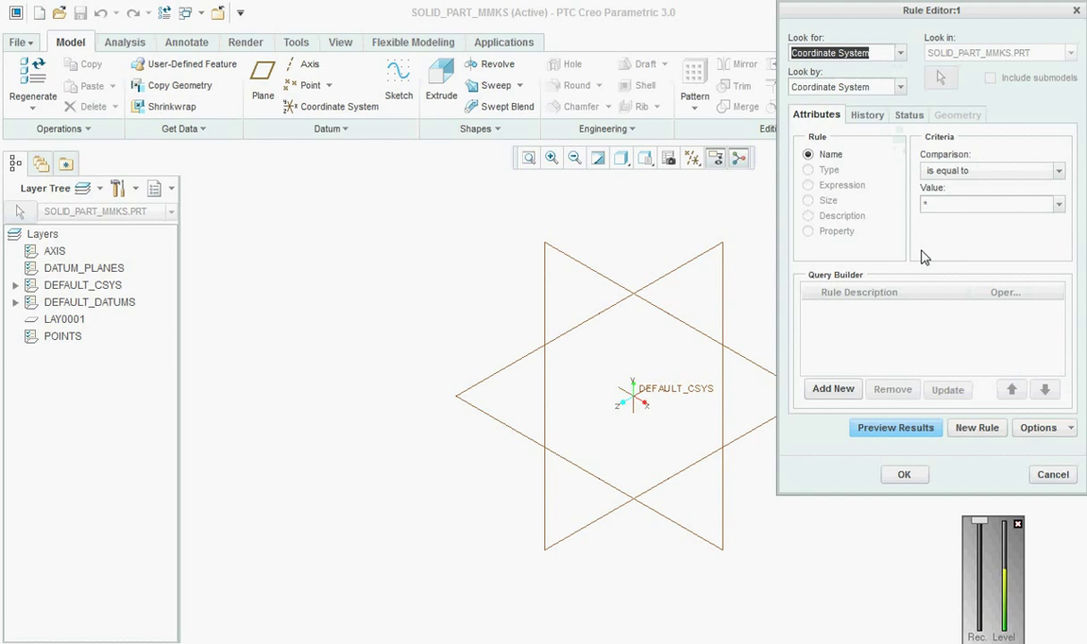
{"action": "left_click", "coordinate": [879, 428]}
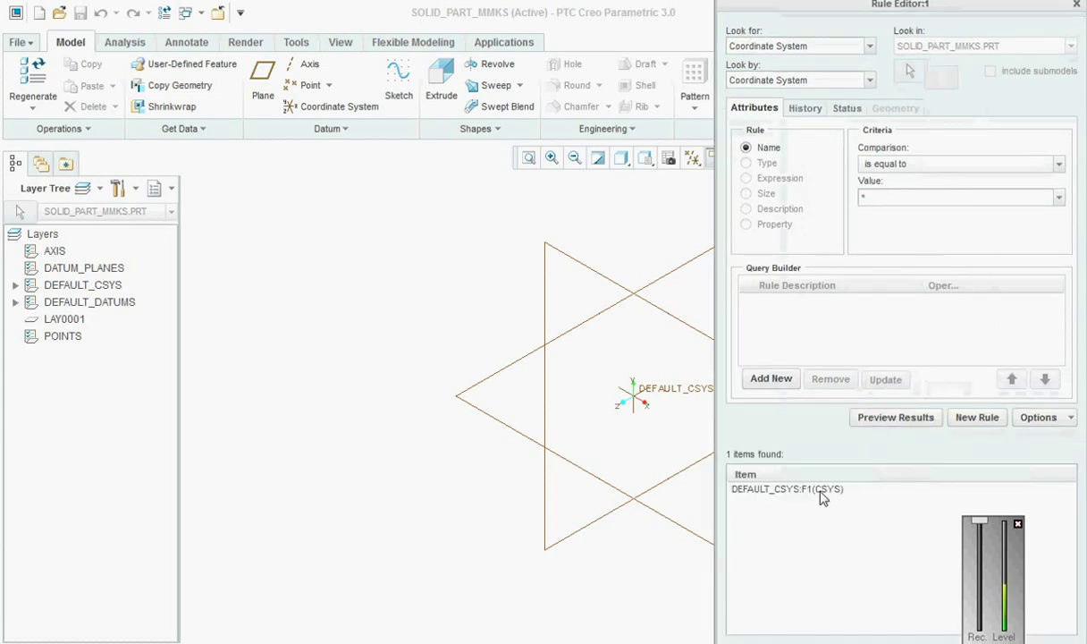
- Add the condition that Name is not equal to DEFAULT_CSYS to the coordinate system rule's query
{"action": "left_click", "coordinate": [905, 165]}
{"action": "left_click", "coordinate": [910, 194]}
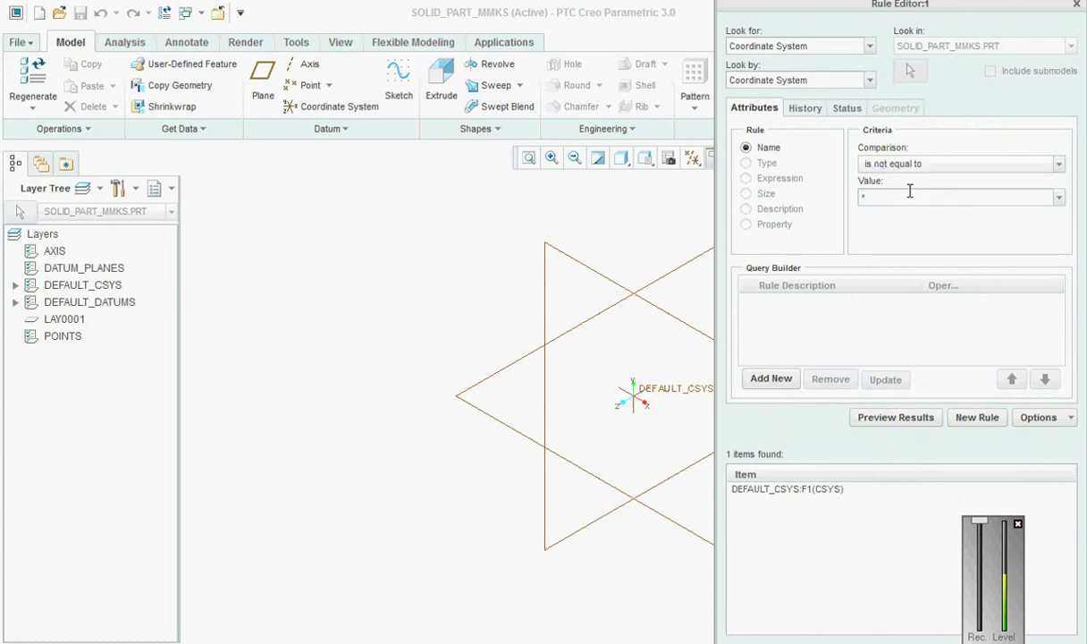
{"action": "left_click", "coordinate": [1059, 198]}
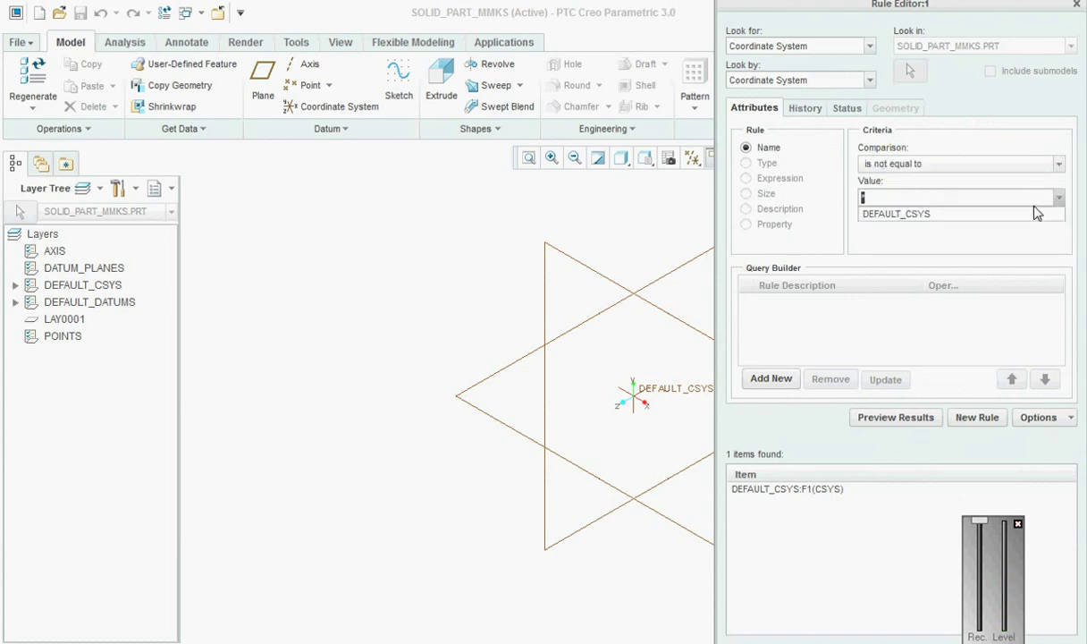
{"action": "left_click", "coordinate": [1037, 216]}
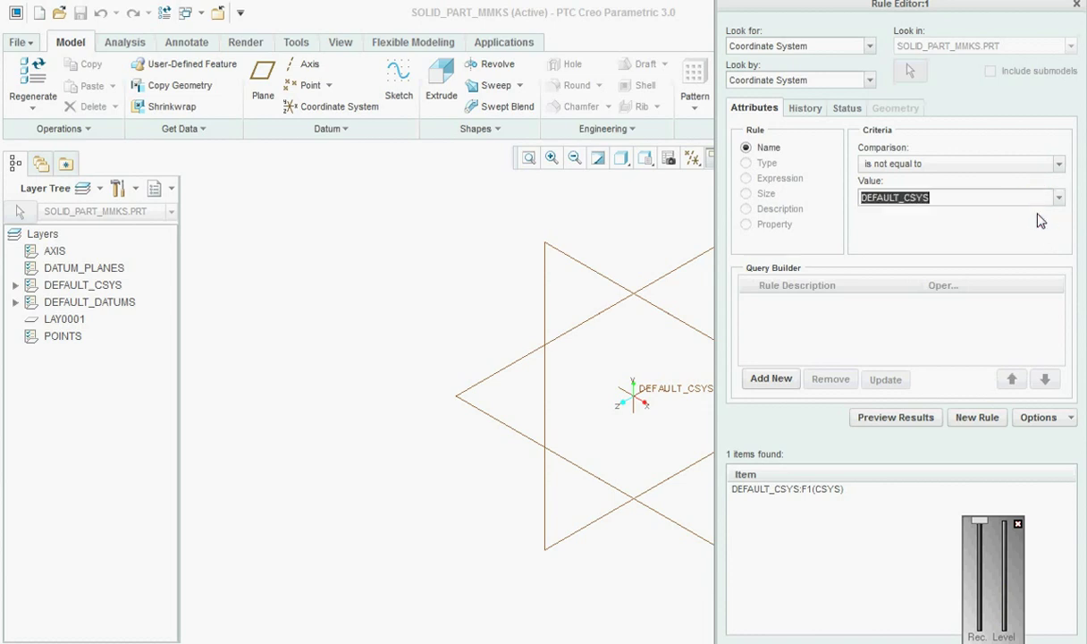
{"action": "left_click", "coordinate": [781, 380]}
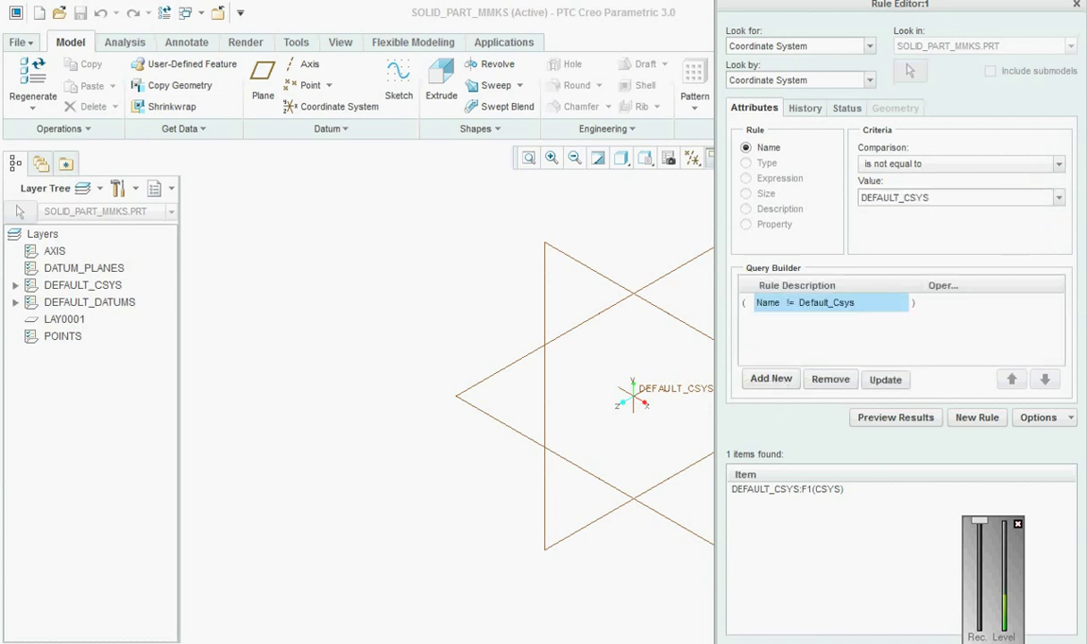
- Save the coordinate system rule to a layer named csys and discard the unsaved LAY0001 layer
{"action": "left_click", "coordinate": [1043, 418]}
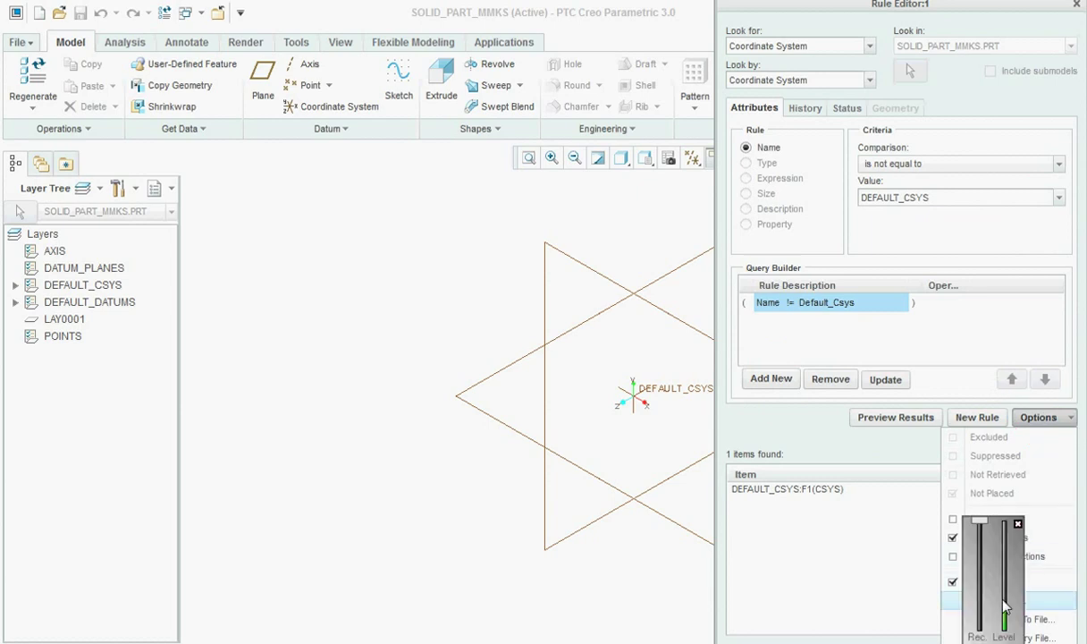
{"action": "left_click", "coordinate": [1036, 600]}
{"action": "left_click", "coordinate": [792, 197]}
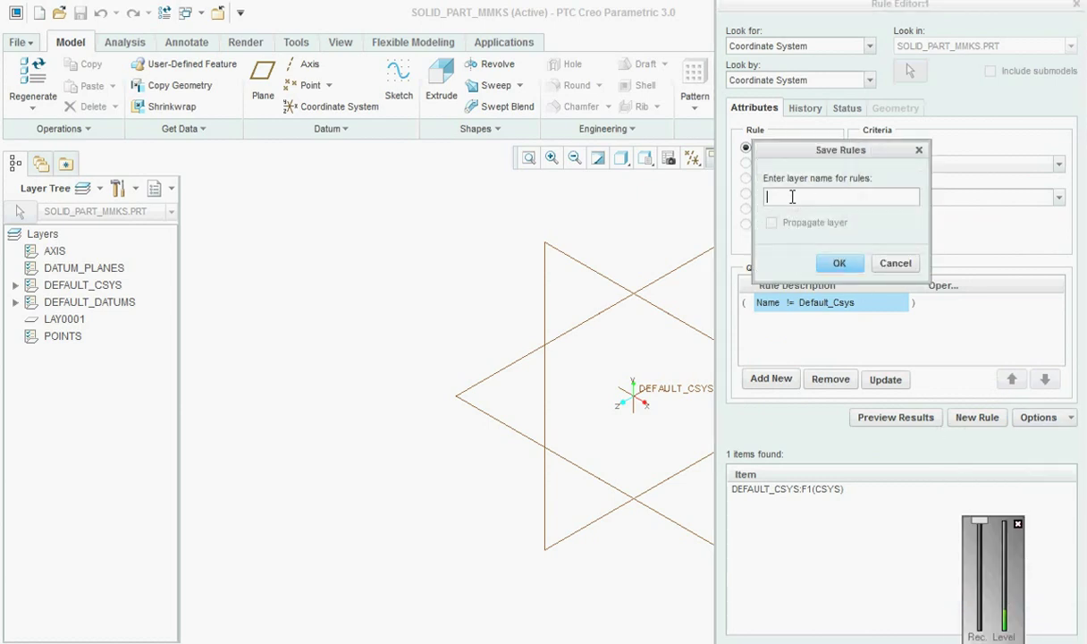
{"action": "type", "text": "csys"}
{"action": "left_click", "coordinate": [843, 262]}
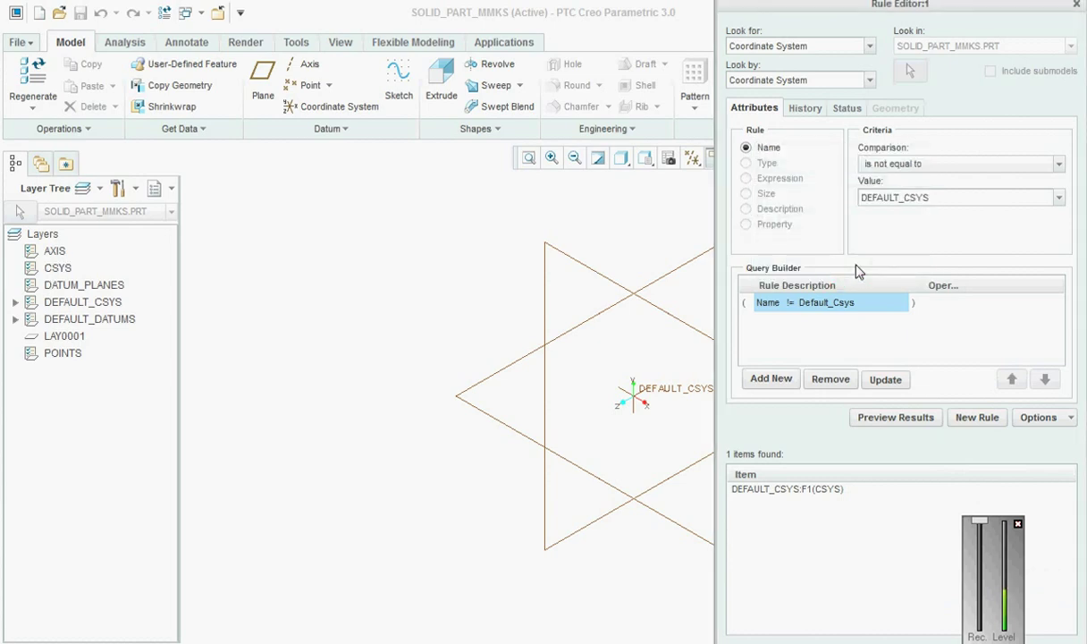
{"action": "left_click", "coordinate": [999, 326]}
{"action": "left_click", "coordinate": [267, 276]}
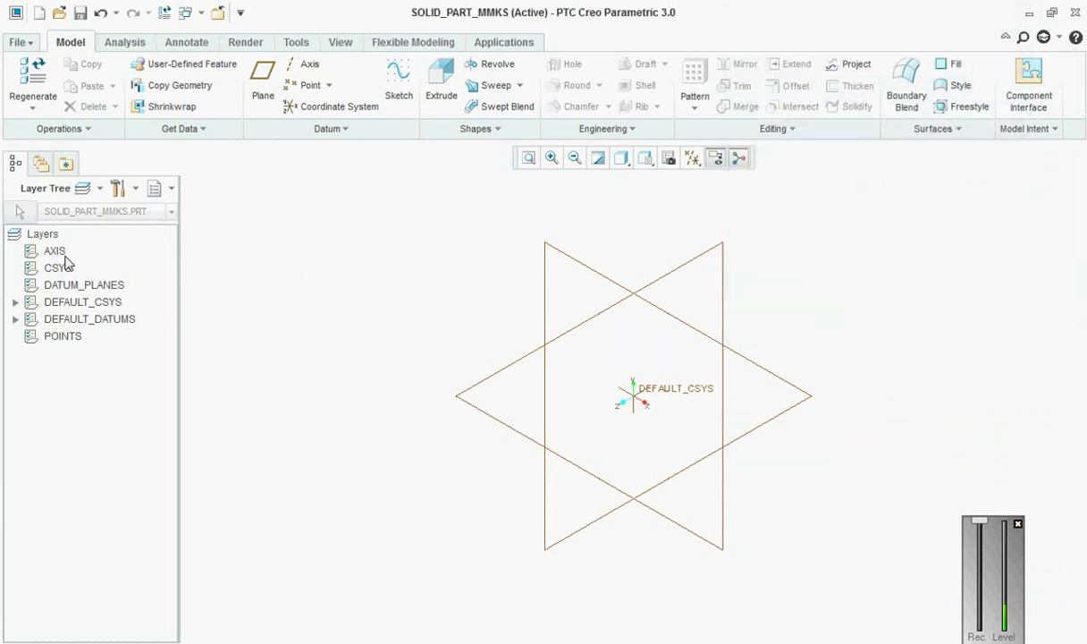
- Create a coordinate system at the intersection of the three default datum planes and check it in the CSYS layer
{"action": "left_click", "coordinate": [296, 107]}
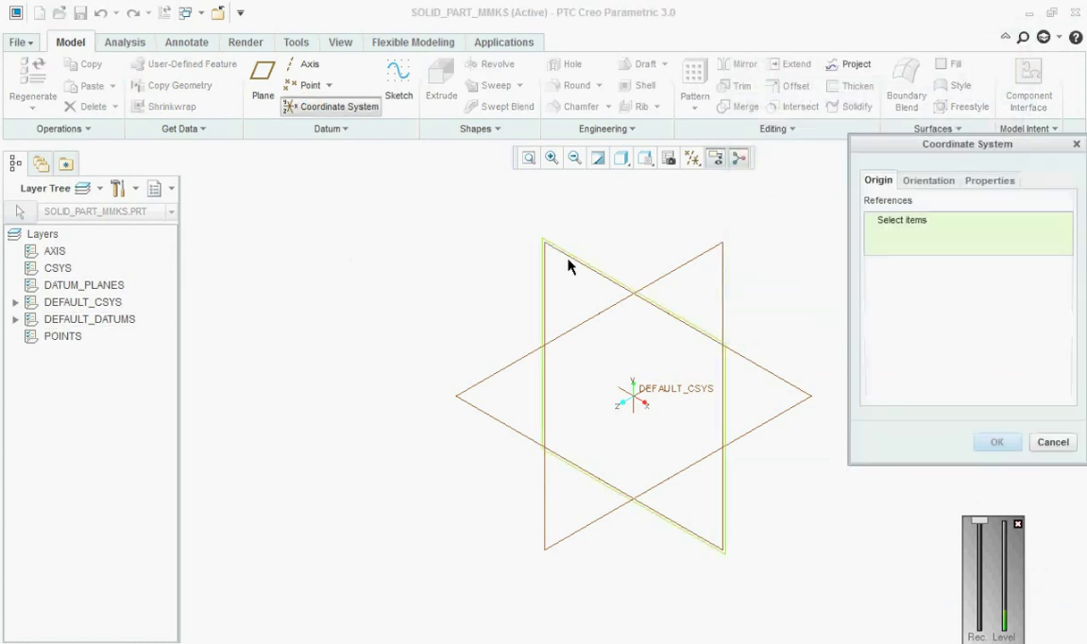
{"action": "left_click", "coordinate": [580, 284]}
{"action": "left_click", "coordinate": [582, 322], "text": "ctrl"}
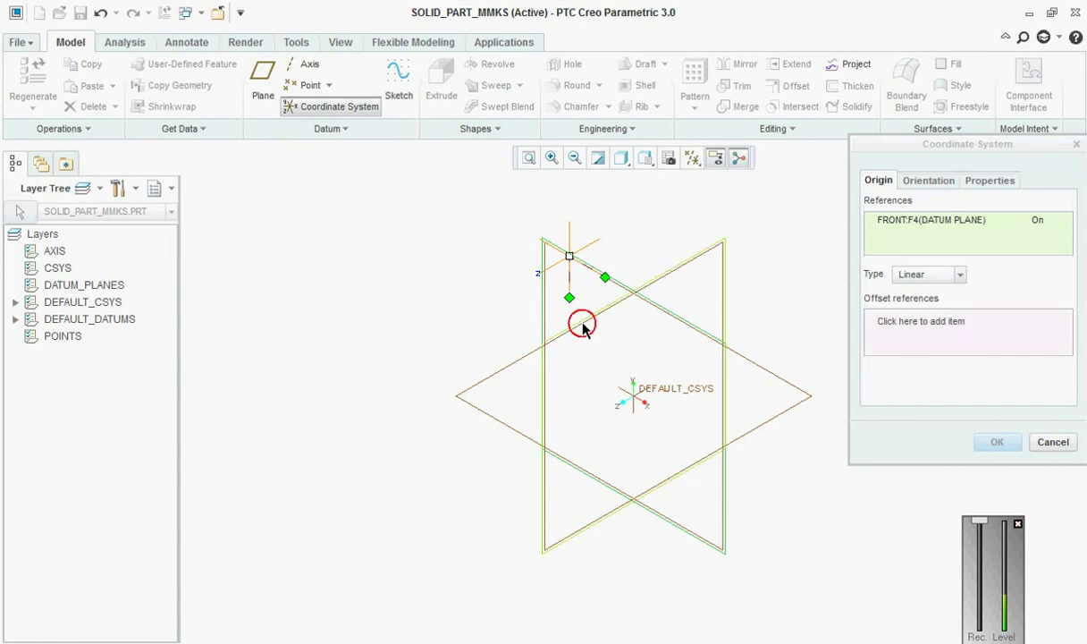
{"action": "left_click", "coordinate": [498, 371]}
{"action": "left_click", "coordinate": [842, 422], "text": "ctrl"}
{"action": "left_click", "coordinate": [997, 441]}
{"action": "left_click", "coordinate": [315, 186]}
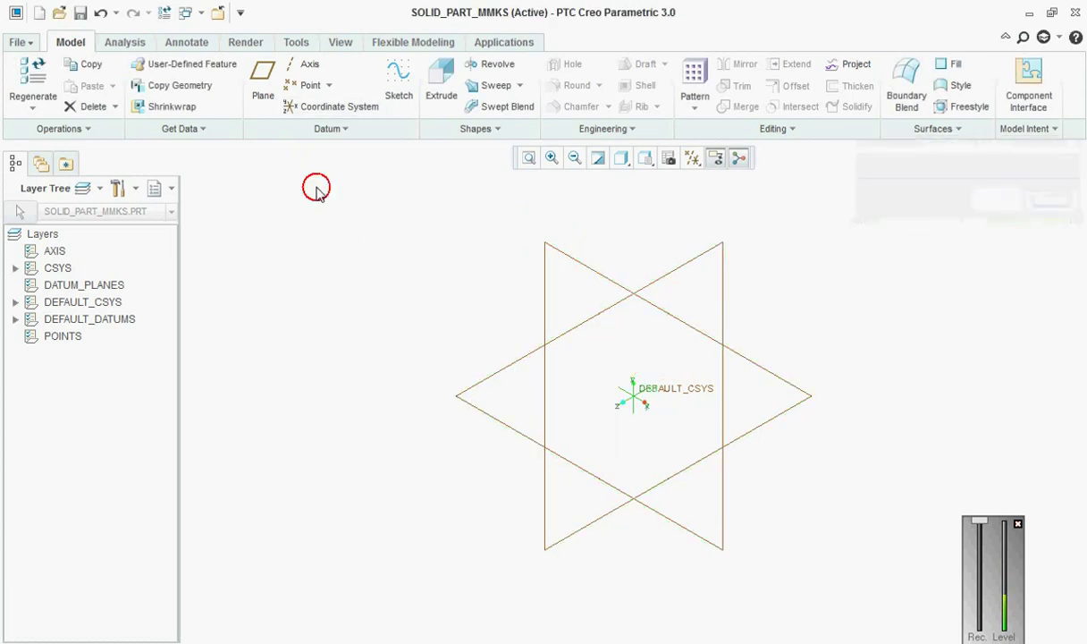
{"action": "left_click", "coordinate": [15, 268]}
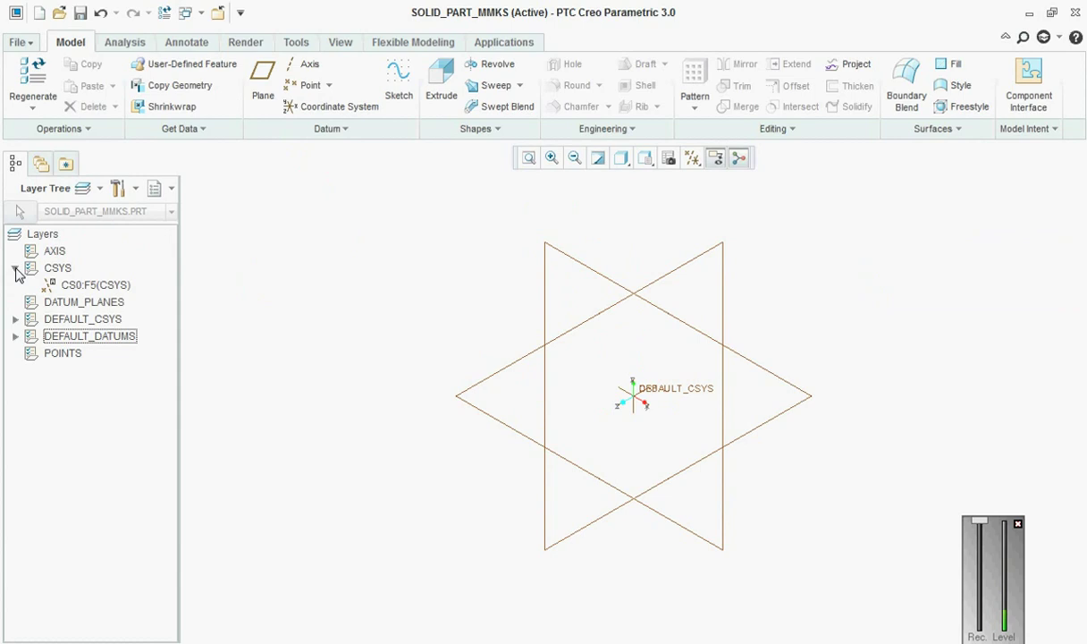
{"action": "left_click", "coordinate": [15, 268]}
- Delete the test coordinate system CS0 from the model and return to the layer tree
{"action": "left_click", "coordinate": [161, 187]}
{"action": "left_click", "coordinate": [179, 212]}
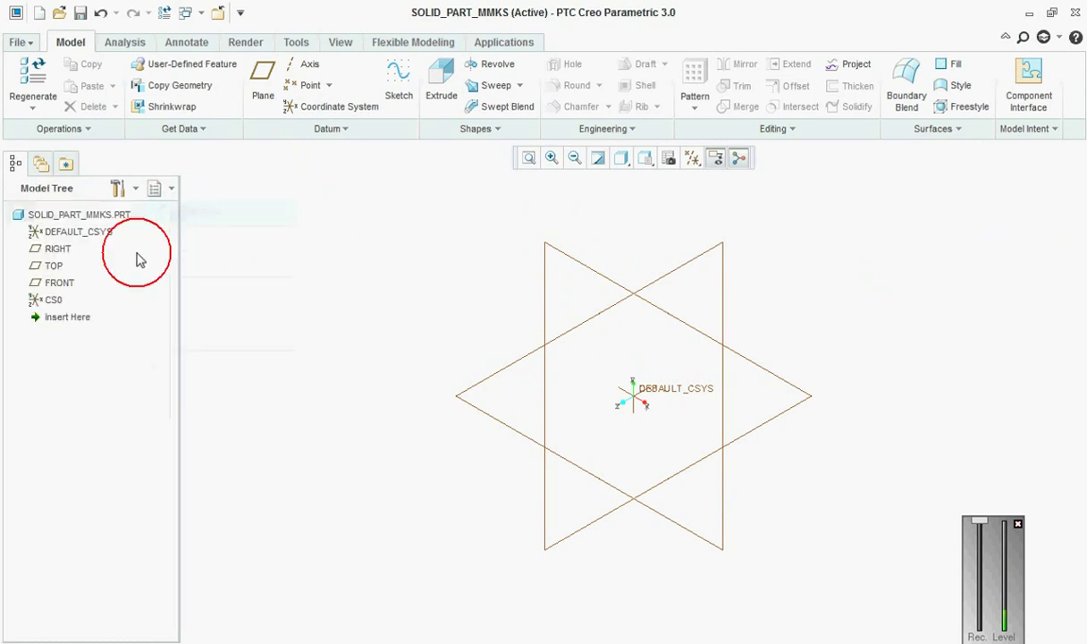
{"action": "right_click", "coordinate": [54, 301]}
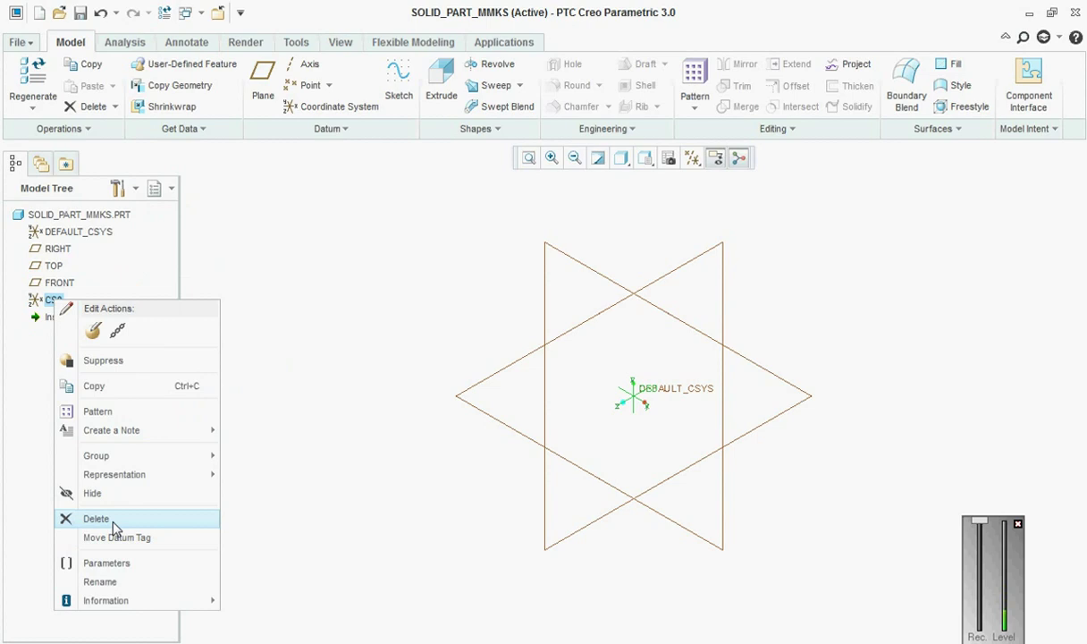
{"action": "left_click", "coordinate": [107, 518]}
{"action": "left_click", "coordinate": [498, 367]}
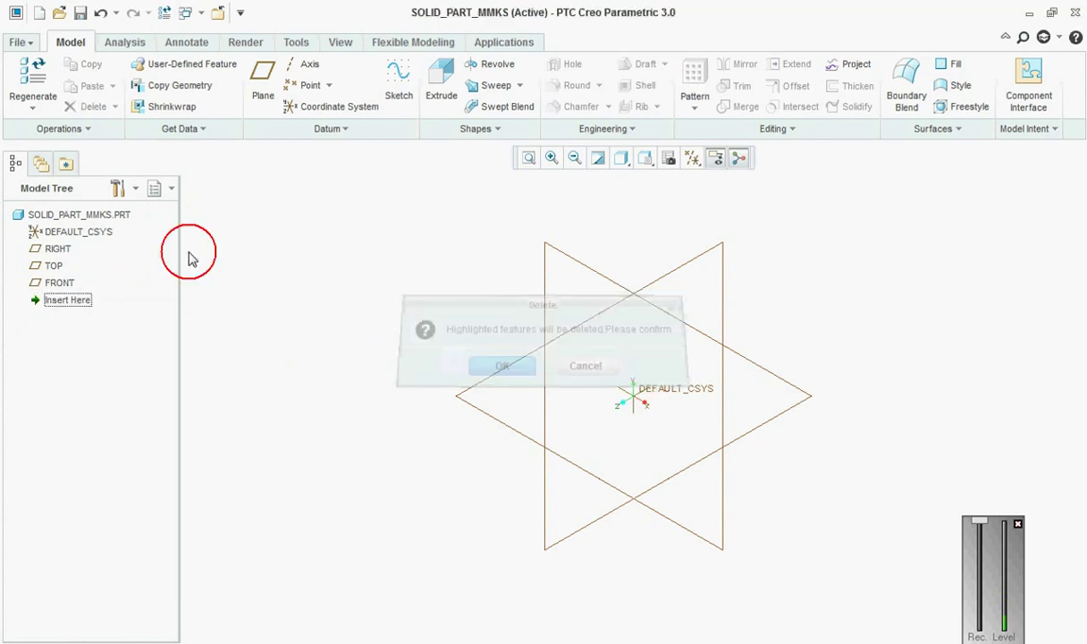
{"action": "left_click", "coordinate": [163, 190]}
{"action": "left_click", "coordinate": [162, 214]}
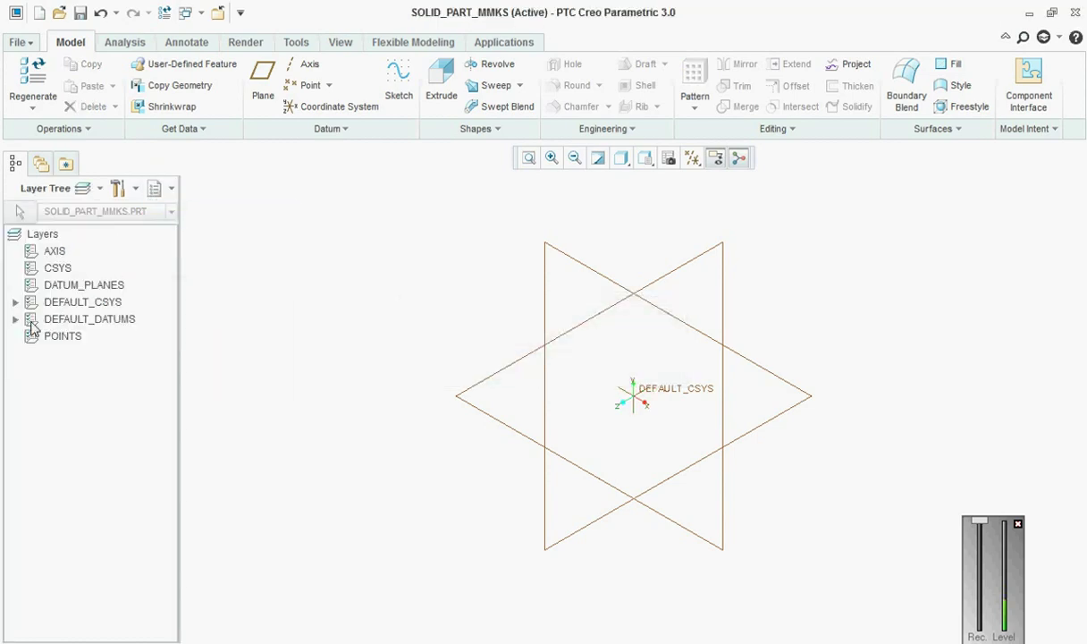
{"action": "left_click", "coordinate": [15, 302]}
{"action": "left_click", "coordinate": [15, 302]}
{"action": "left_click", "coordinate": [387, 235]}
{"action": "left_click", "coordinate": [387, 235]}
- Switch to Windows Explorer, look at the saved solid_part_mmks versions in C:\extra\study\working_folder, and return to Creo Parametric
{"action": "key", "text": "super+e"}
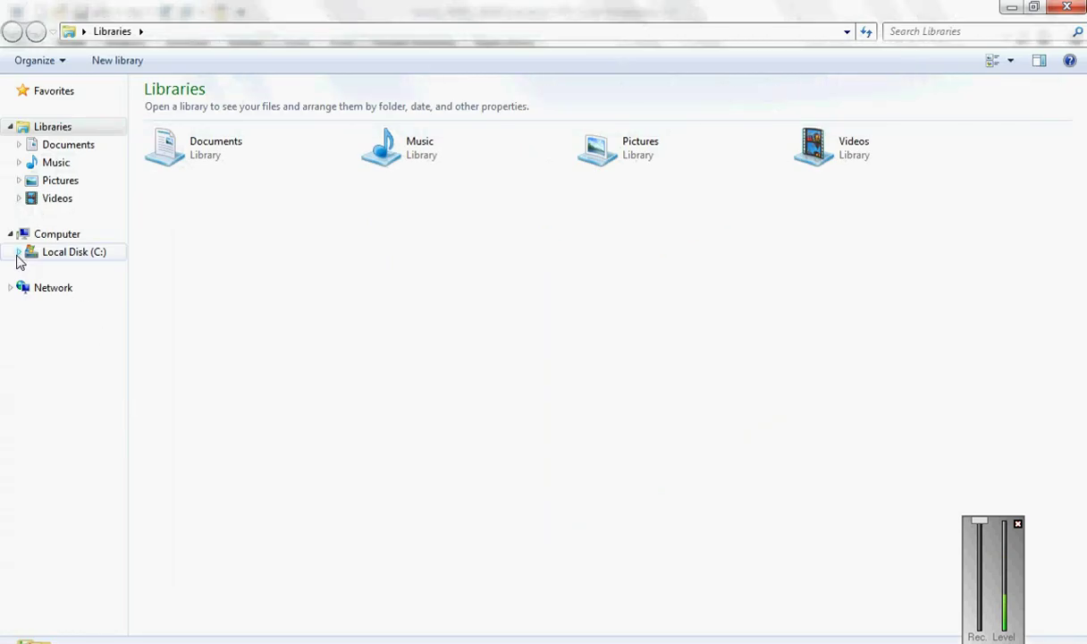
{"action": "left_click", "coordinate": [19, 252]}
{"action": "left_click", "coordinate": [26, 270]}
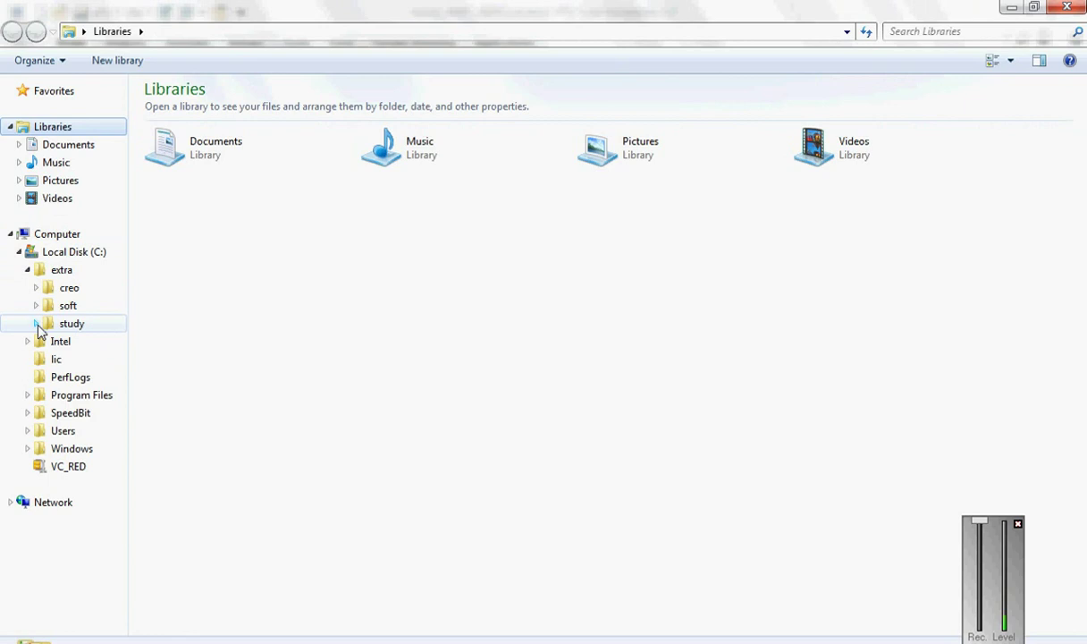
{"action": "left_click", "coordinate": [37, 325]}
{"action": "left_click", "coordinate": [84, 484]}
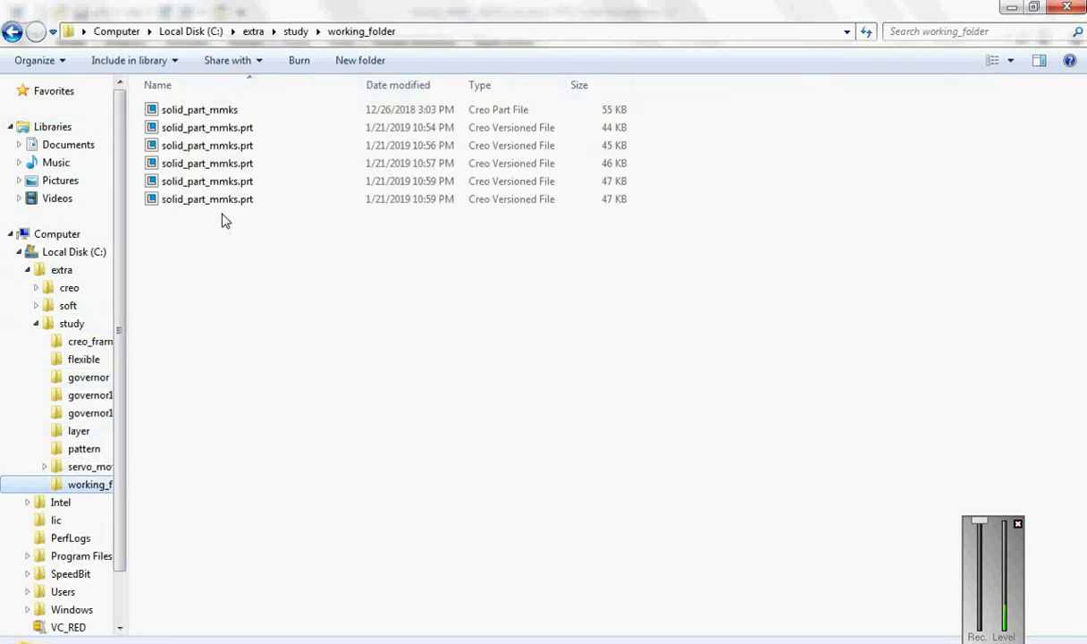
{"action": "left_click", "coordinate": [1013, 7]}
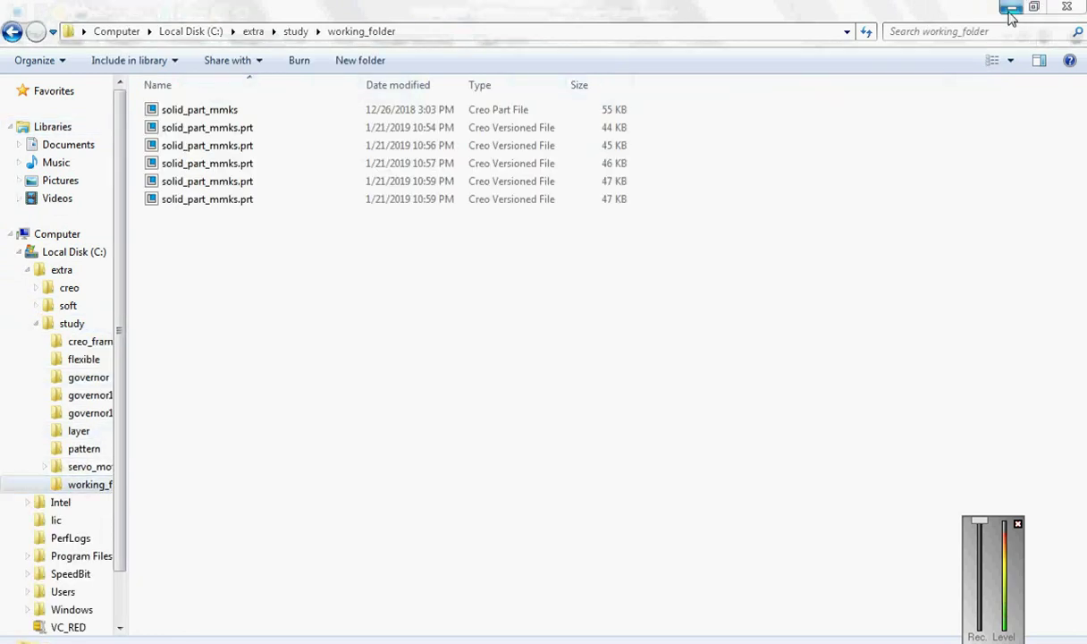
{"action": "left_click", "coordinate": [905, 255]}
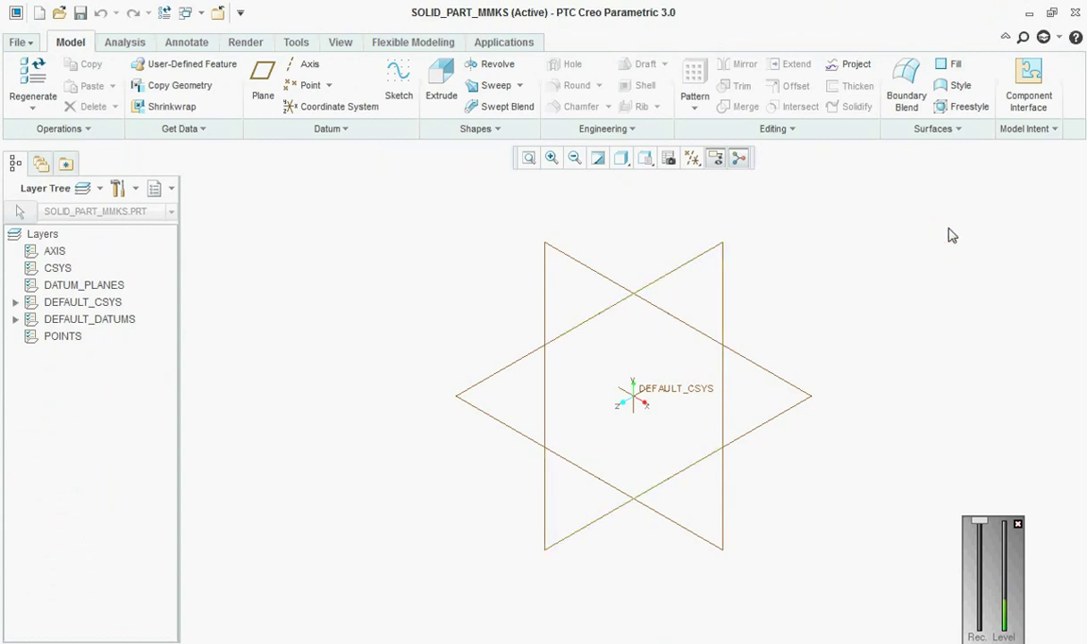
- Open a system window from Creo, purge the old file versions in working_folder, and check the folder in Windows Explorer
{"action": "left_click", "coordinate": [1022, 37]}
{"action": "left_click", "coordinate": [866, 36]}
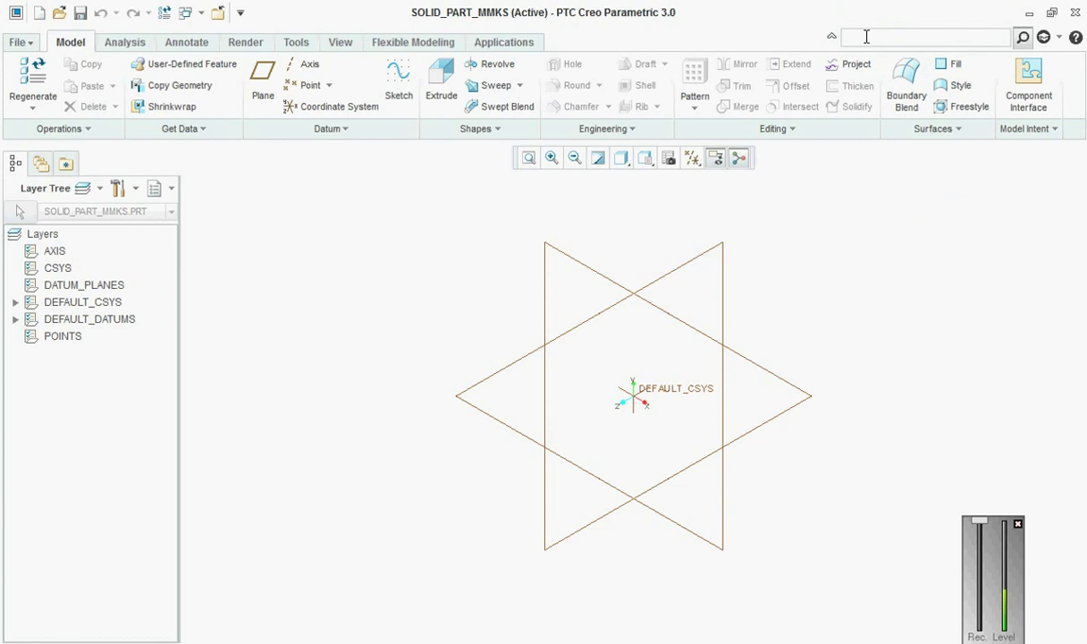
{"action": "type", "text": "wind"}
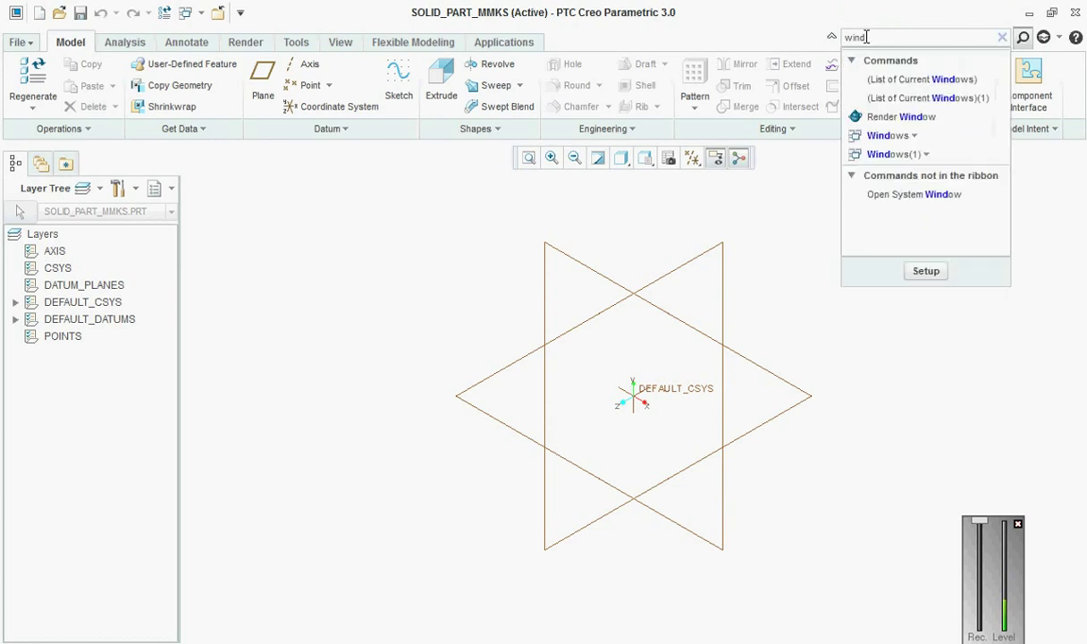
{"action": "left_click", "coordinate": [906, 193]}
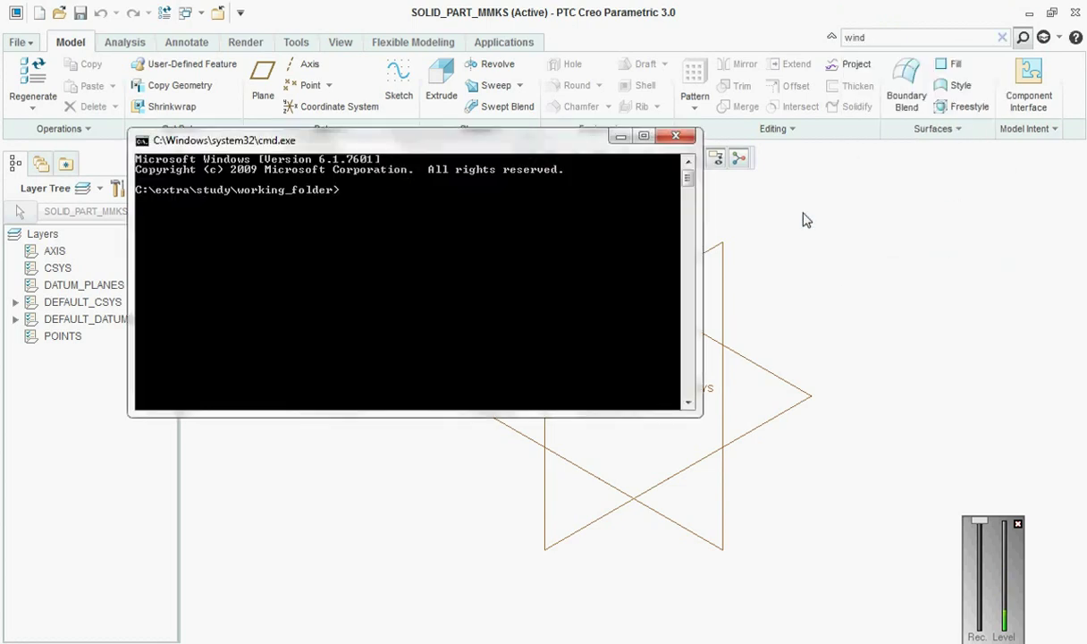
{"action": "type", "text": "pu"}
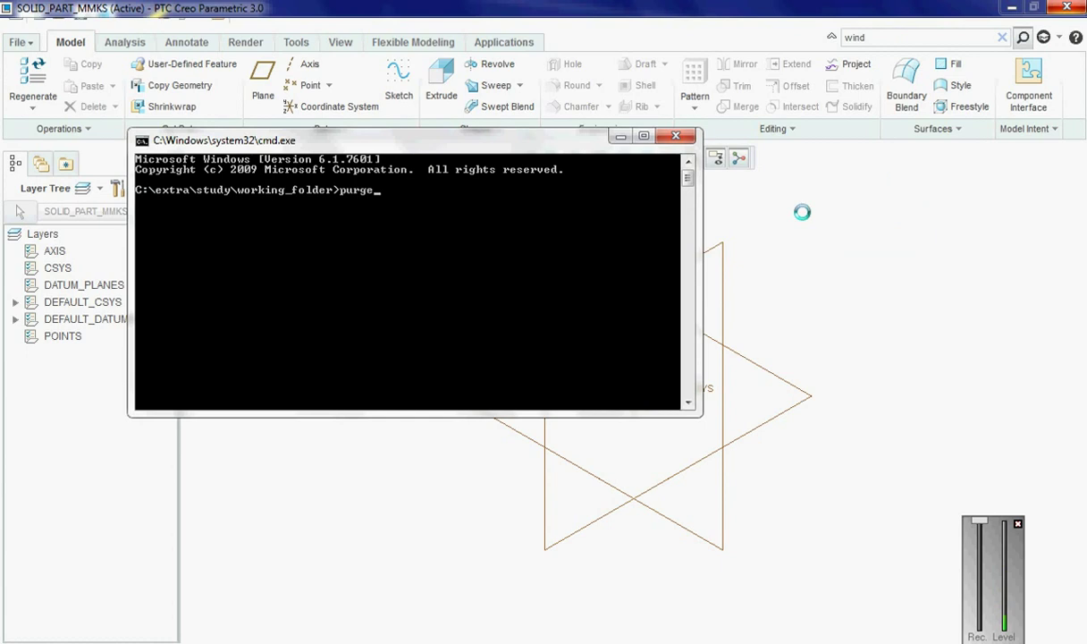
{"action": "type", "text": "rge"}
{"action": "key", "text": "Return"}
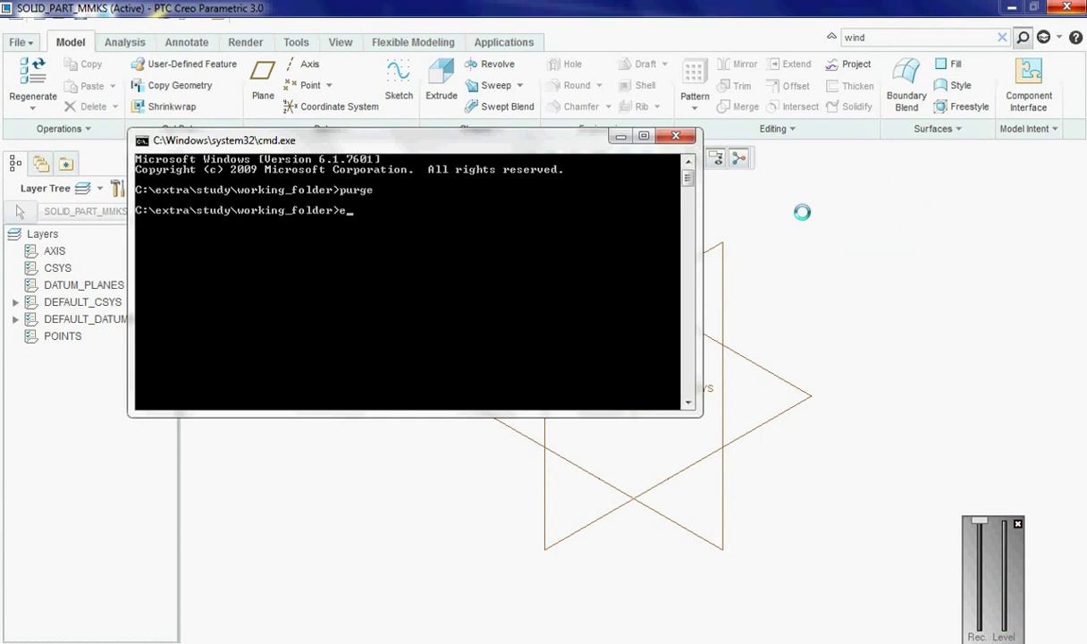
{"action": "type", "text": "exit"}
{"action": "key", "text": "Return"}
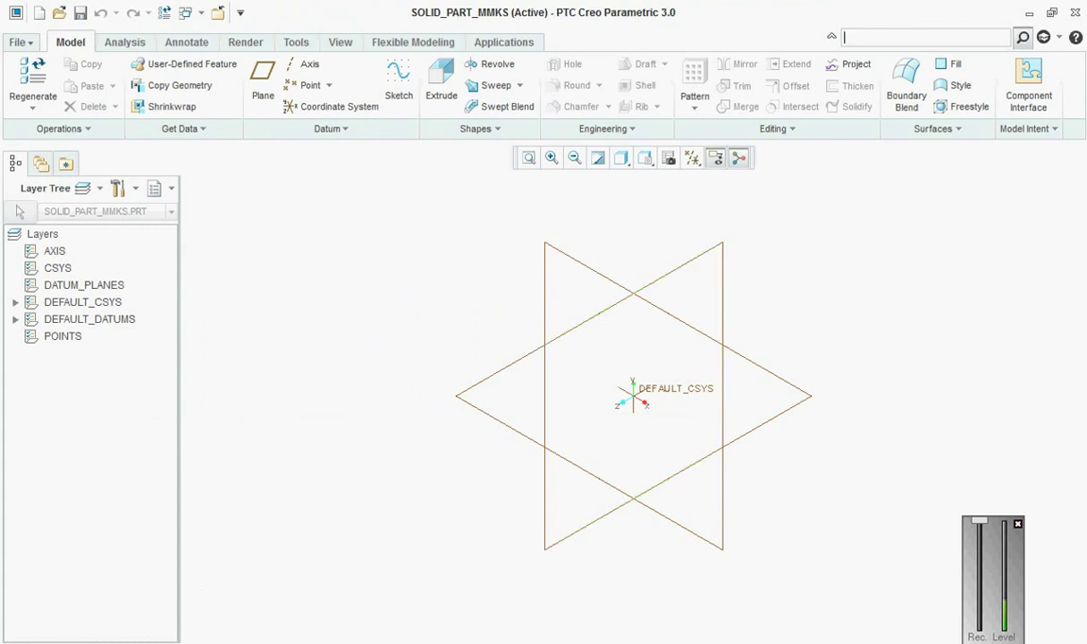
{"action": "key", "text": "alt+Tab"}
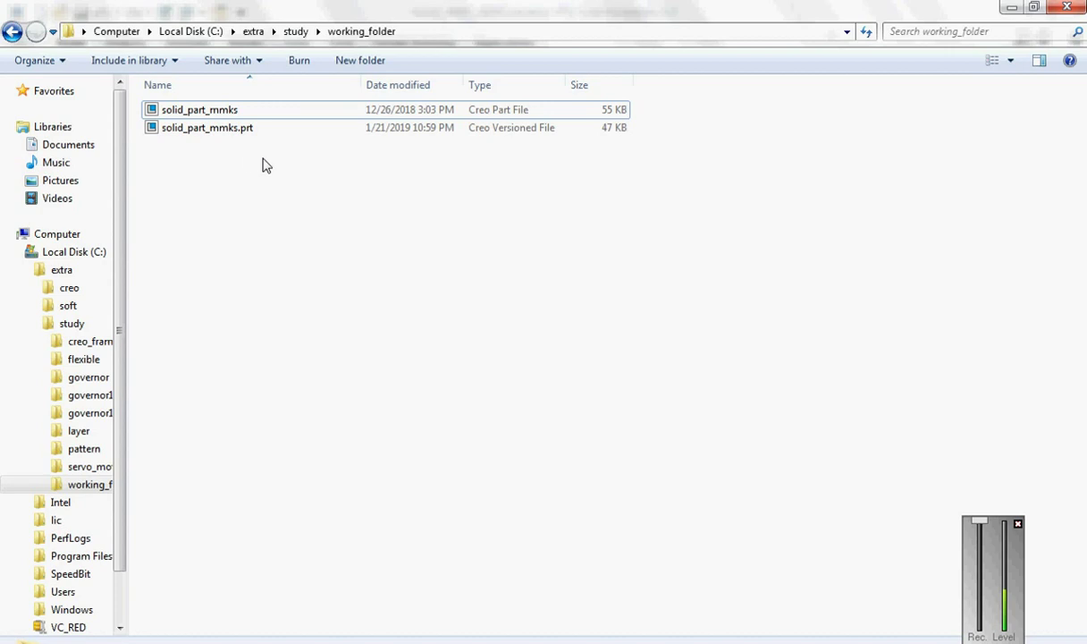
{"action": "left_click", "coordinate": [222, 134]}
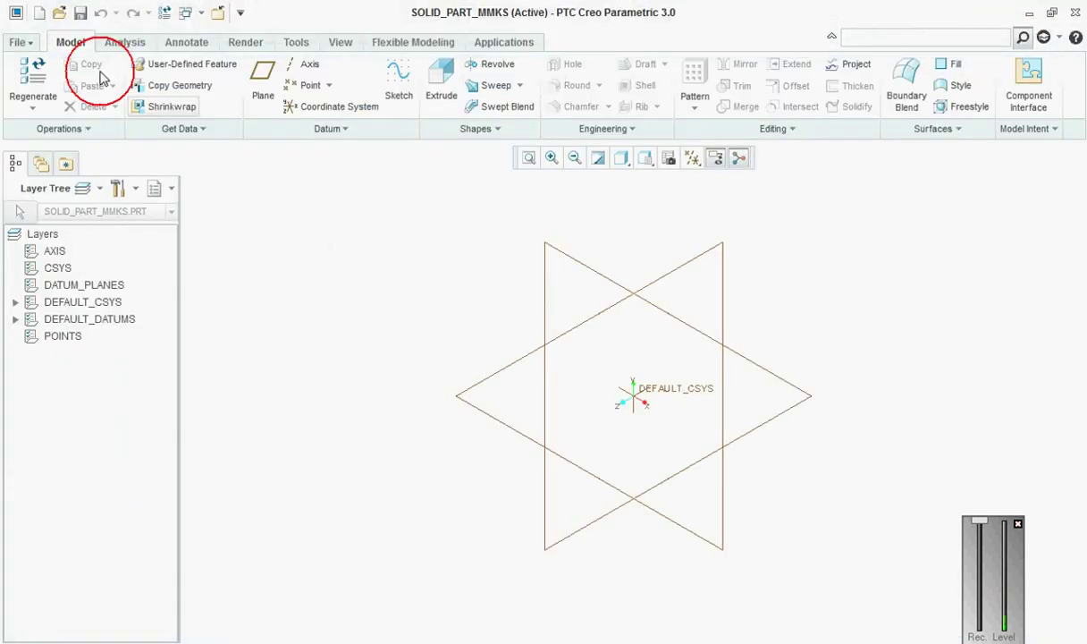
- Save a backup of the SOLID_PART_MMKS part from Creo into a new folder named 222 inside working_folder
{"action": "left_click", "coordinate": [20, 42]}
{"action": "mouse_move", "coordinate": [58, 168]}
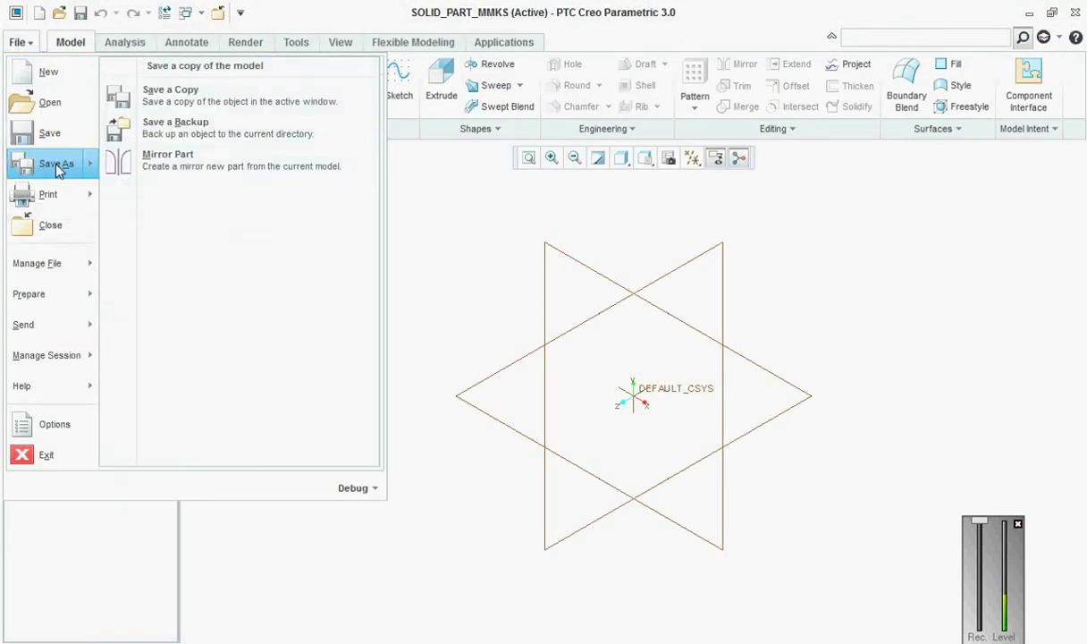
{"action": "left_click", "coordinate": [177, 125]}
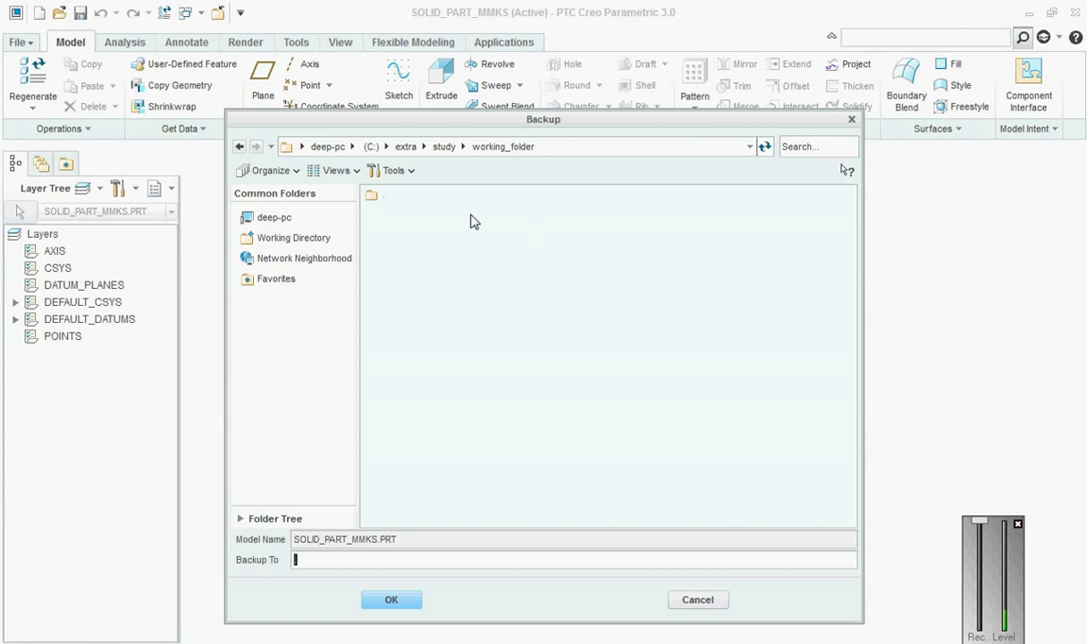
{"action": "right_click", "coordinate": [418, 250]}
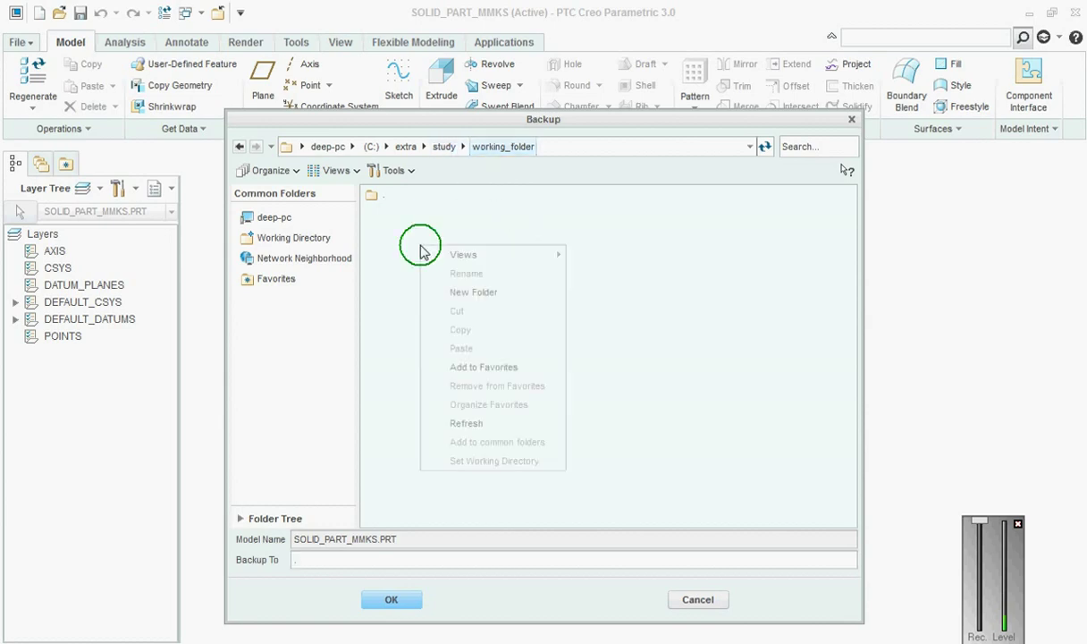
{"action": "left_click", "coordinate": [466, 288]}
{"action": "type", "text": "222"}
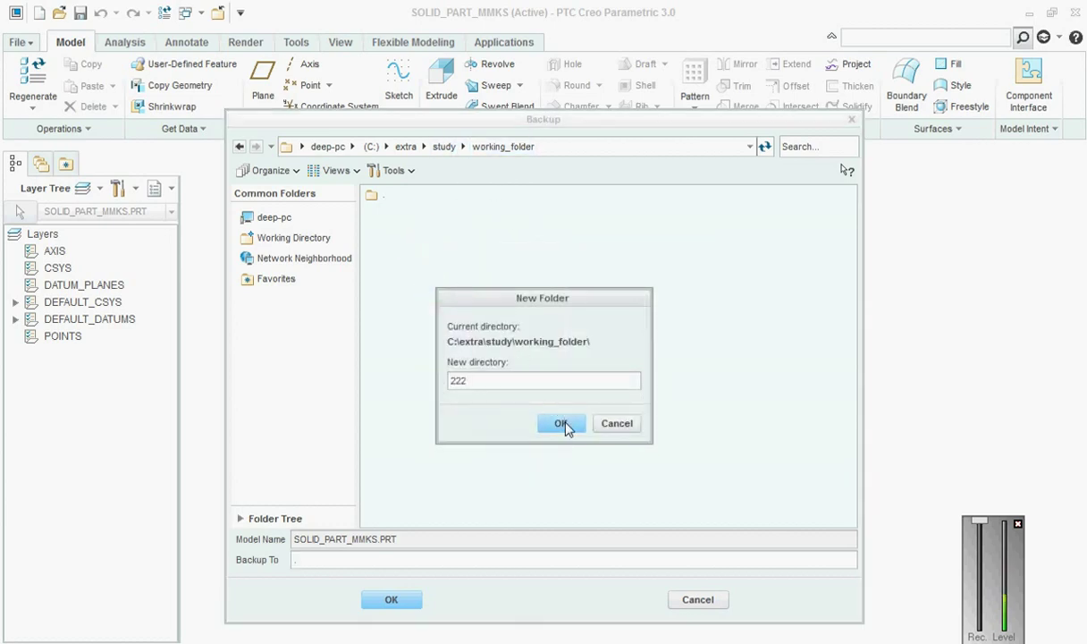
{"action": "left_click", "coordinate": [561, 423]}
{"action": "key", "text": "Return"}
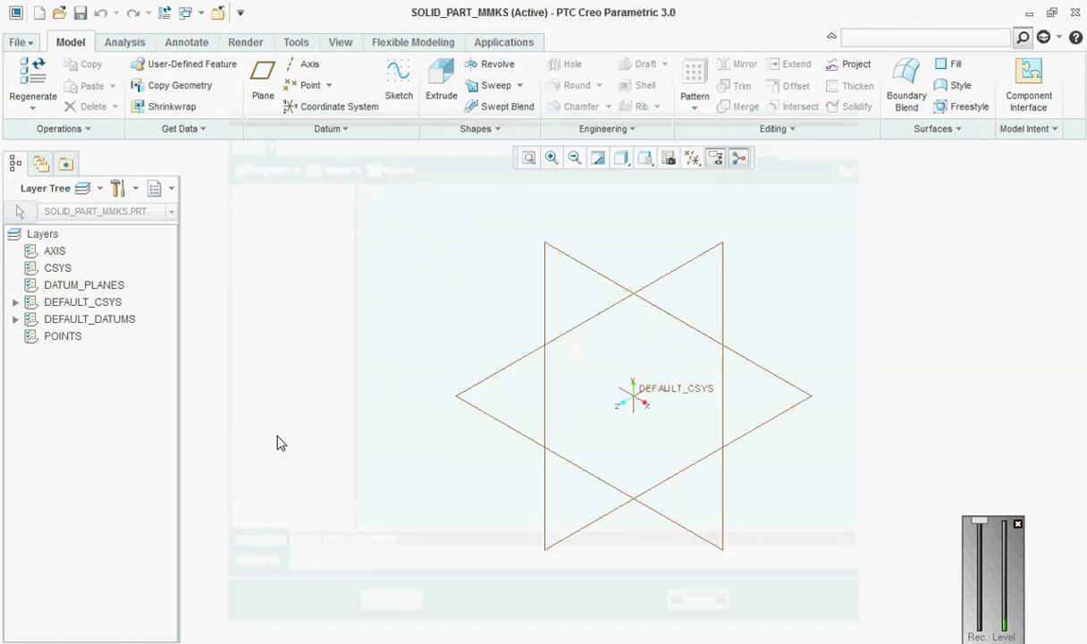
- Switch to Windows Explorer and rename the backed-up part file in folder 222 as solid_part_mmksnew.prt
{"action": "key", "text": "alt+Tab"}
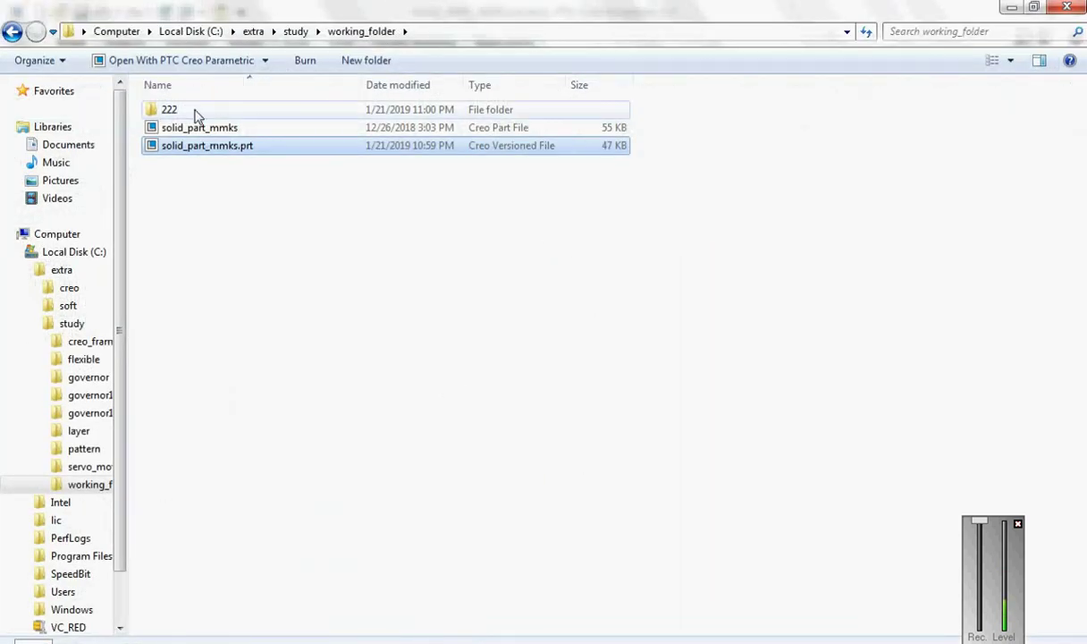
{"action": "left_click", "coordinate": [199, 110]}
{"action": "right_click", "coordinate": [195, 110]}
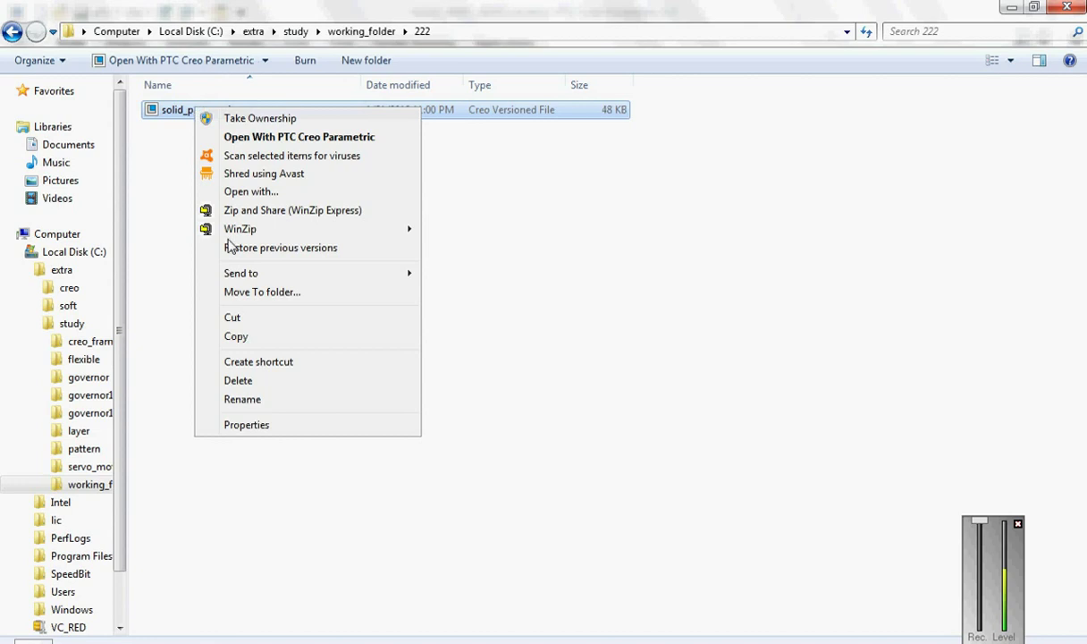
{"action": "left_click", "coordinate": [259, 402]}
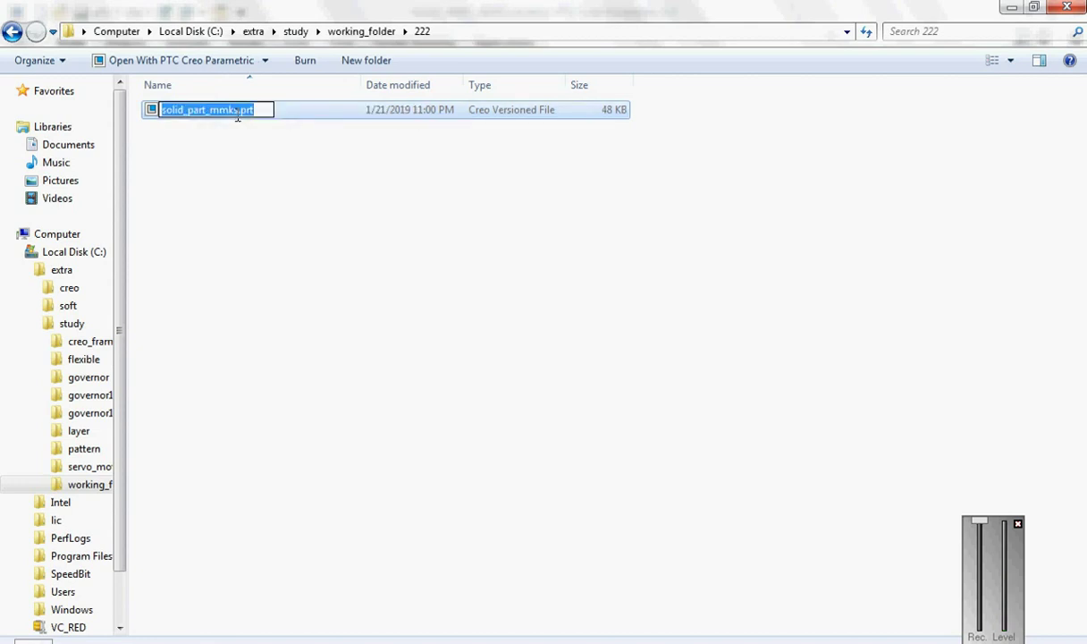
{"action": "left_click", "coordinate": [237, 109]}
{"action": "type", "text": "n"}
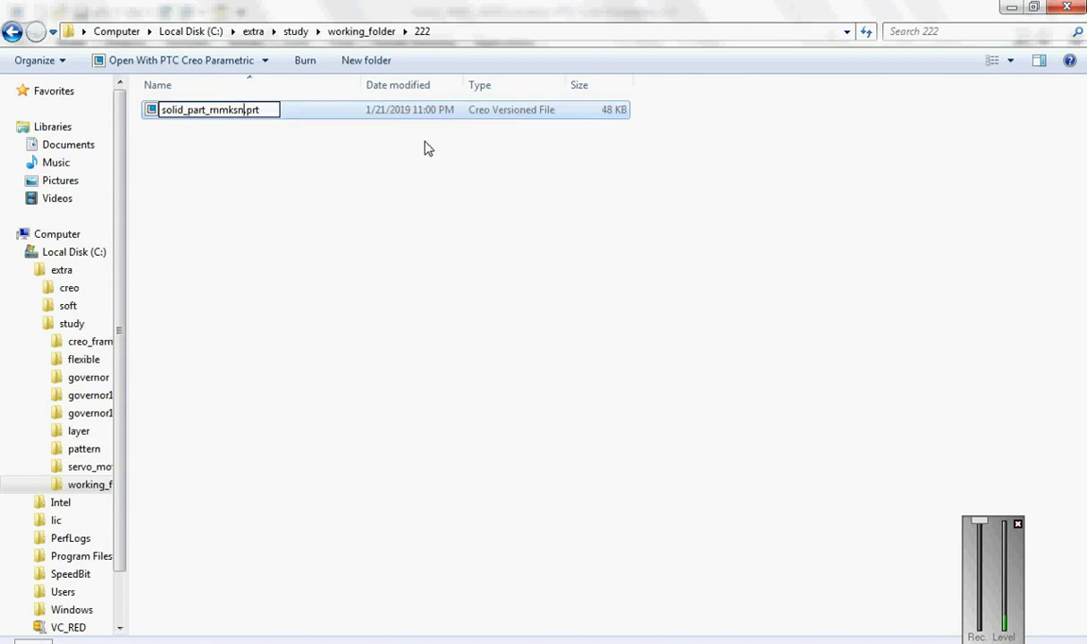
{"action": "type", "text": "ew"}
{"action": "left_click", "coordinate": [376, 227]}
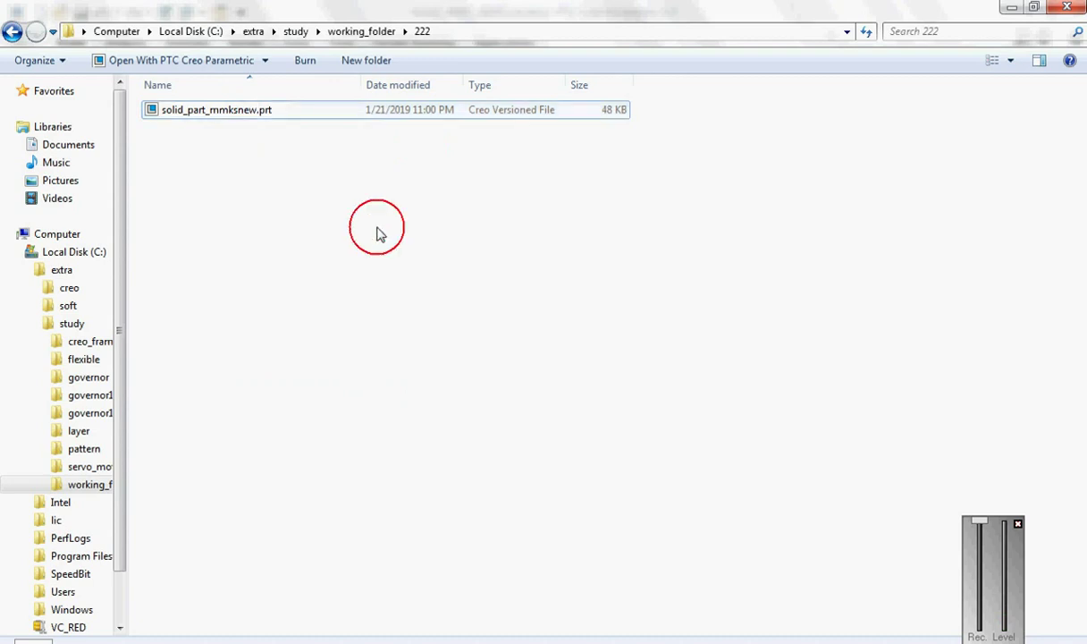
- Copy solid_part_mmksnew.prt and go to the folder C:\Program Files\PTC\Creo 3.0\M010\Common Files\templates
{"action": "right_click", "coordinate": [224, 108]}
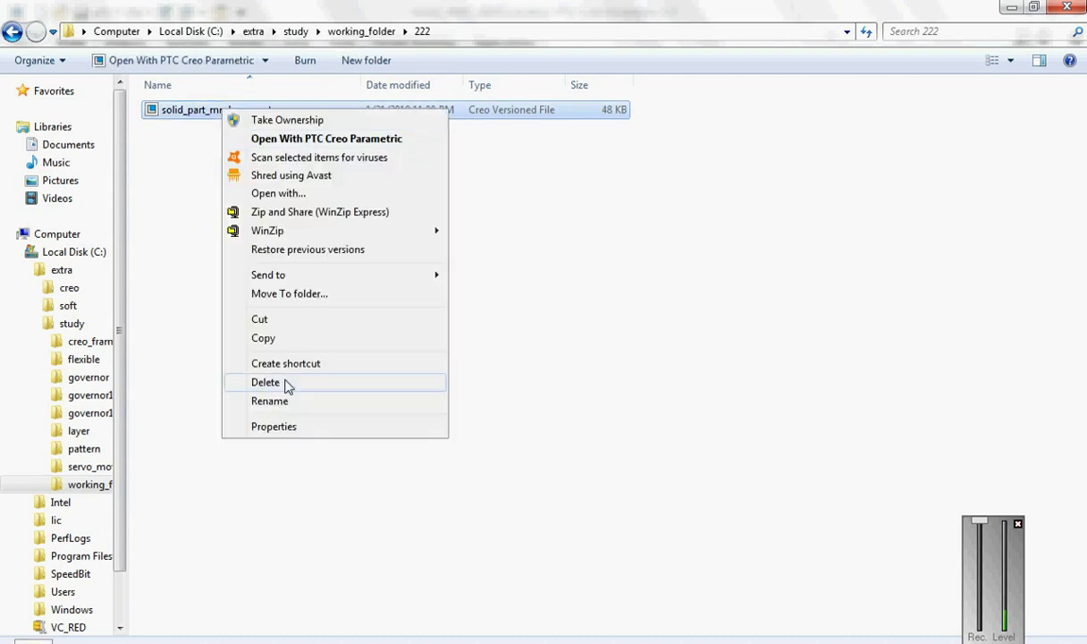
{"action": "left_click", "coordinate": [266, 336]}
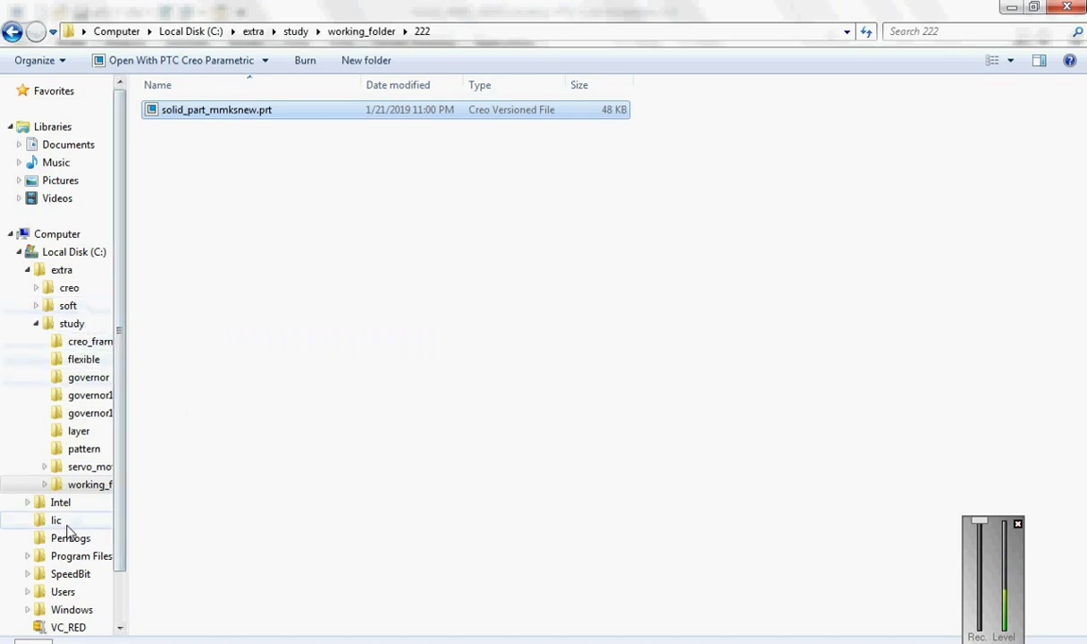
{"action": "left_click", "coordinate": [79, 556]}
{"action": "double_click", "coordinate": [212, 487]}
{"action": "left_click", "coordinate": [195, 127]}
{"action": "double_click", "coordinate": [196, 127]}
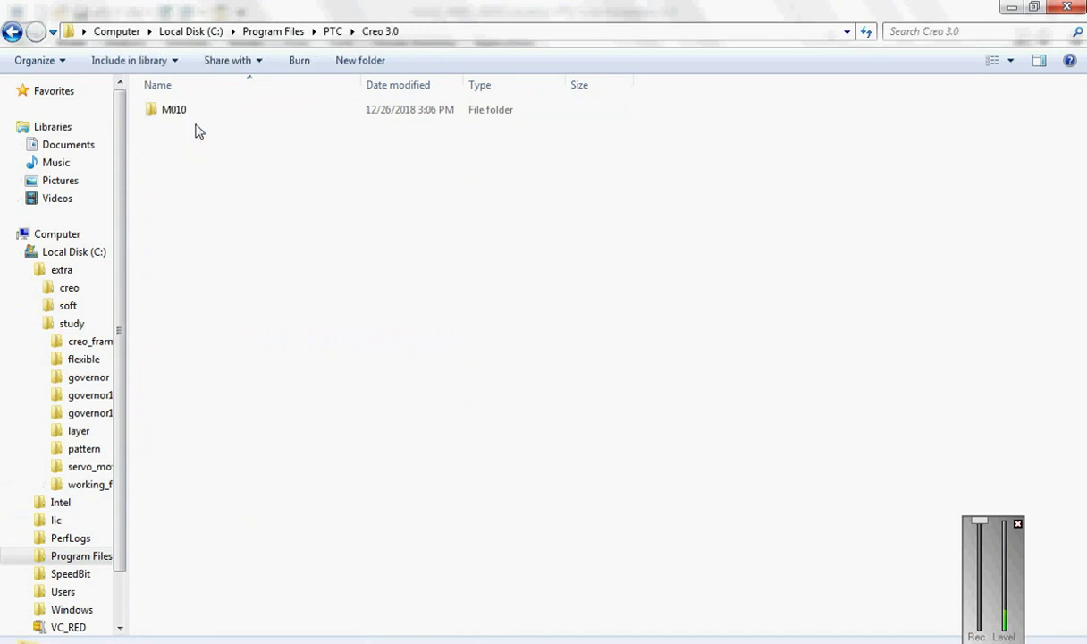
{"action": "double_click", "coordinate": [187, 116]}
{"action": "double_click", "coordinate": [190, 111]}
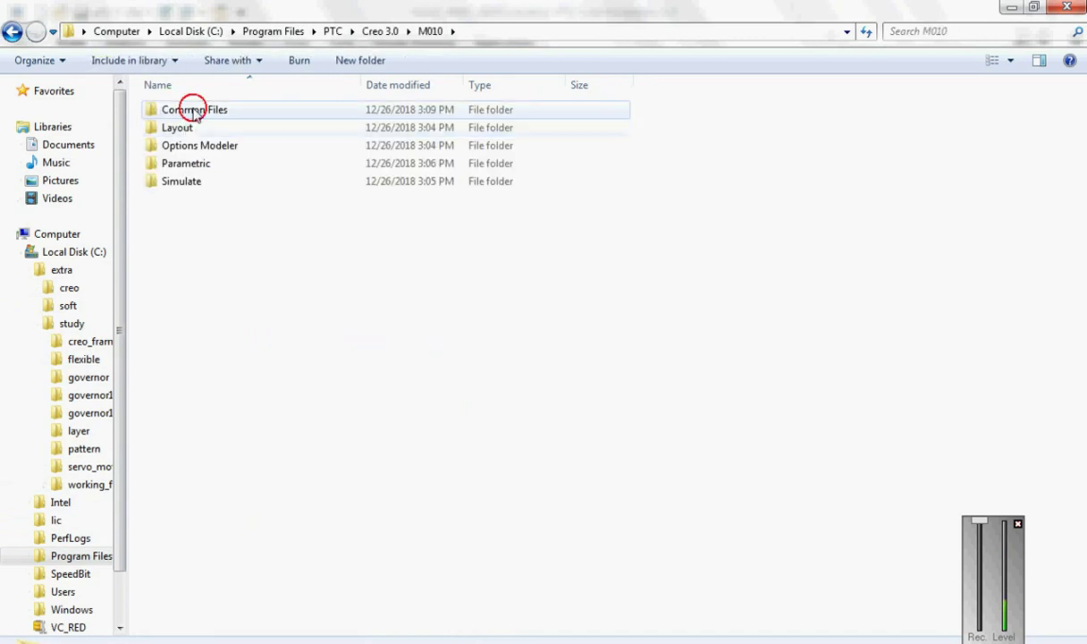
{"action": "scroll", "coordinate": [239, 449], "scroll_direction": "down", "scroll_amount": 2}
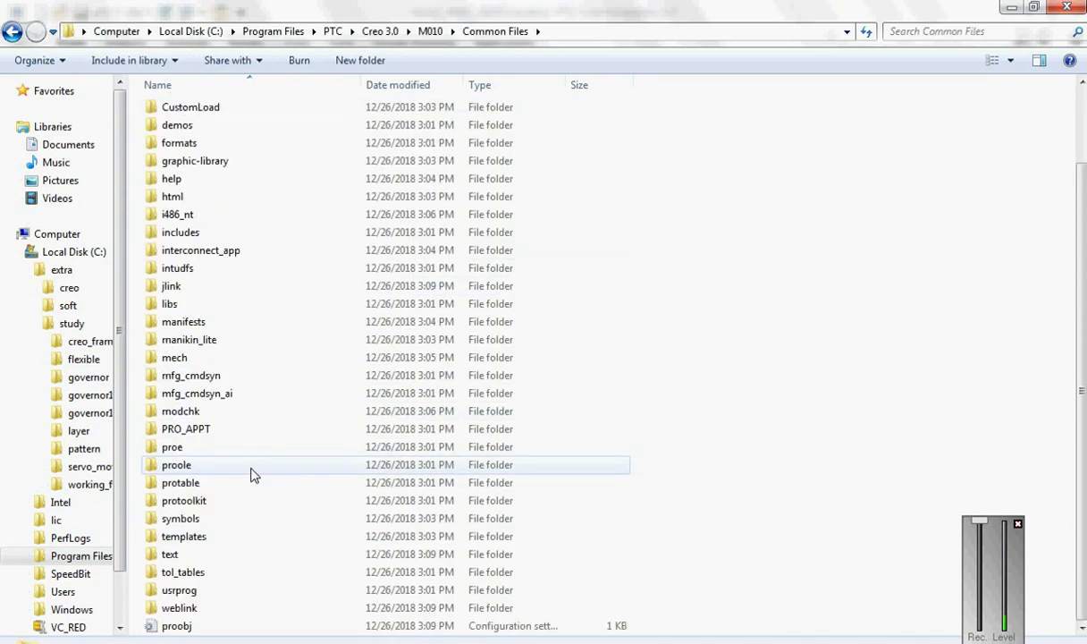
{"action": "double_click", "coordinate": [226, 536]}
{"action": "scroll", "coordinate": [711, 443], "scroll_direction": "down", "scroll_amount": 15}
- Paste the copied part file into the Creo templates folder, granting administrator permission
{"action": "right_click", "coordinate": [710, 447]}
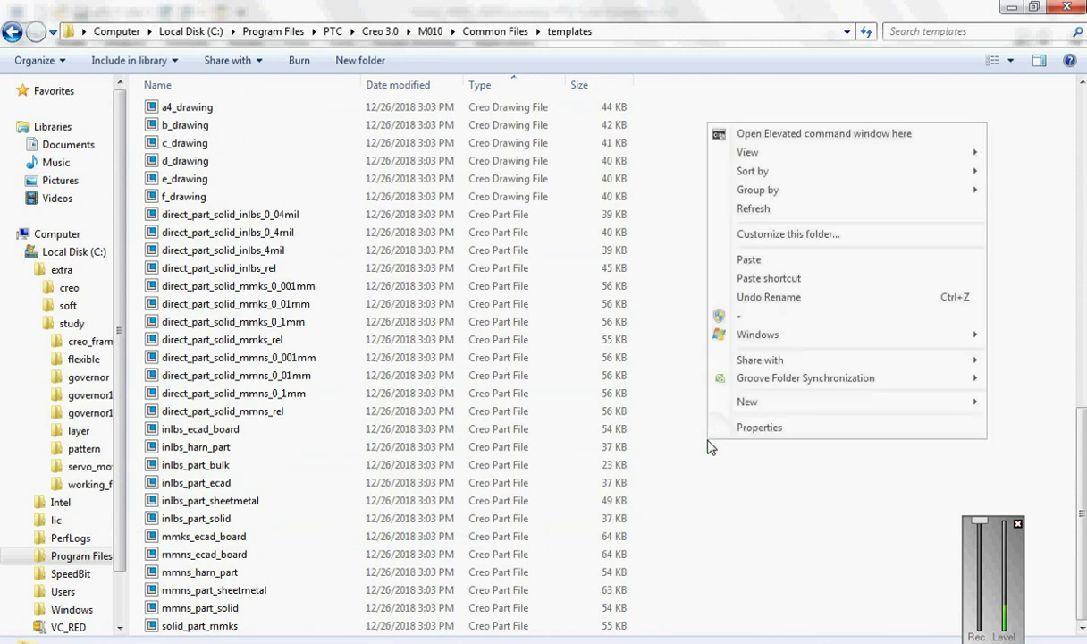
{"action": "left_click", "coordinate": [751, 252]}
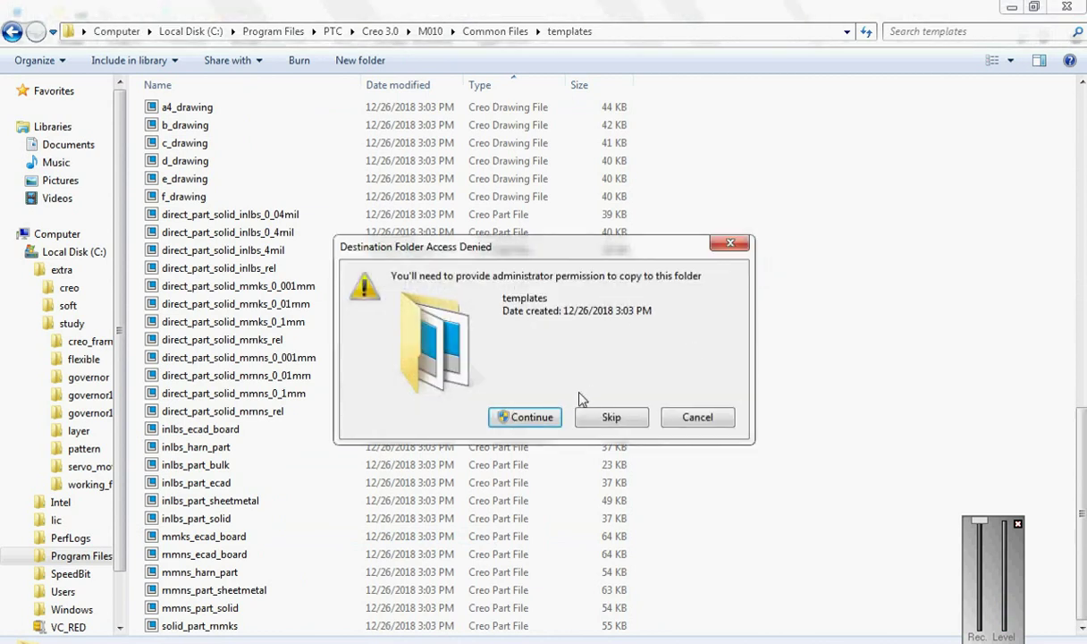
{"action": "left_click", "coordinate": [529, 415]}
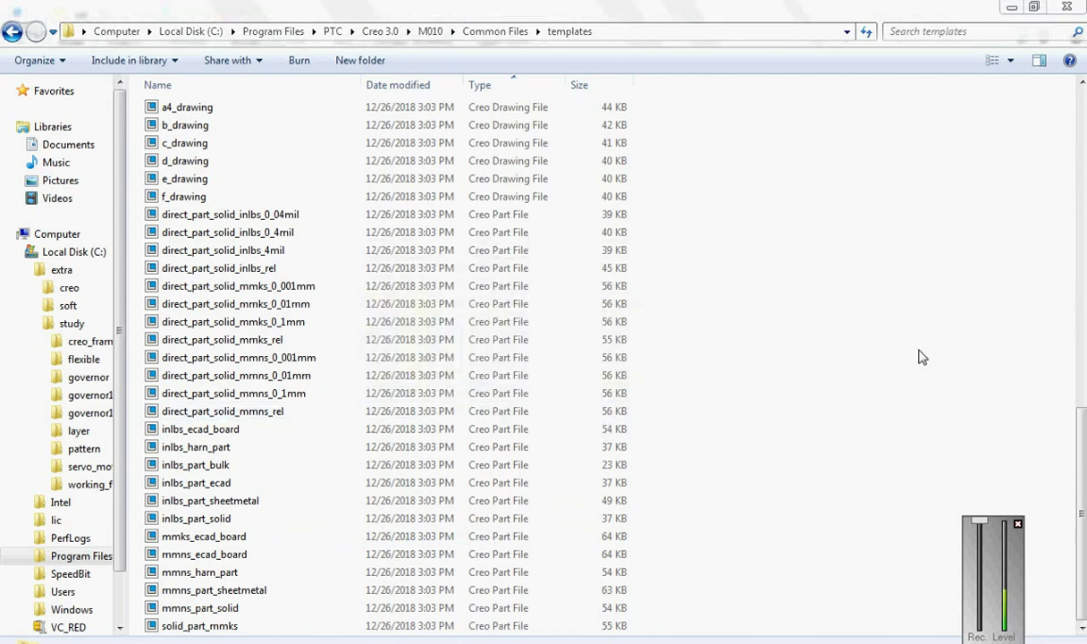
{"action": "left_click", "coordinate": [901, 322]}
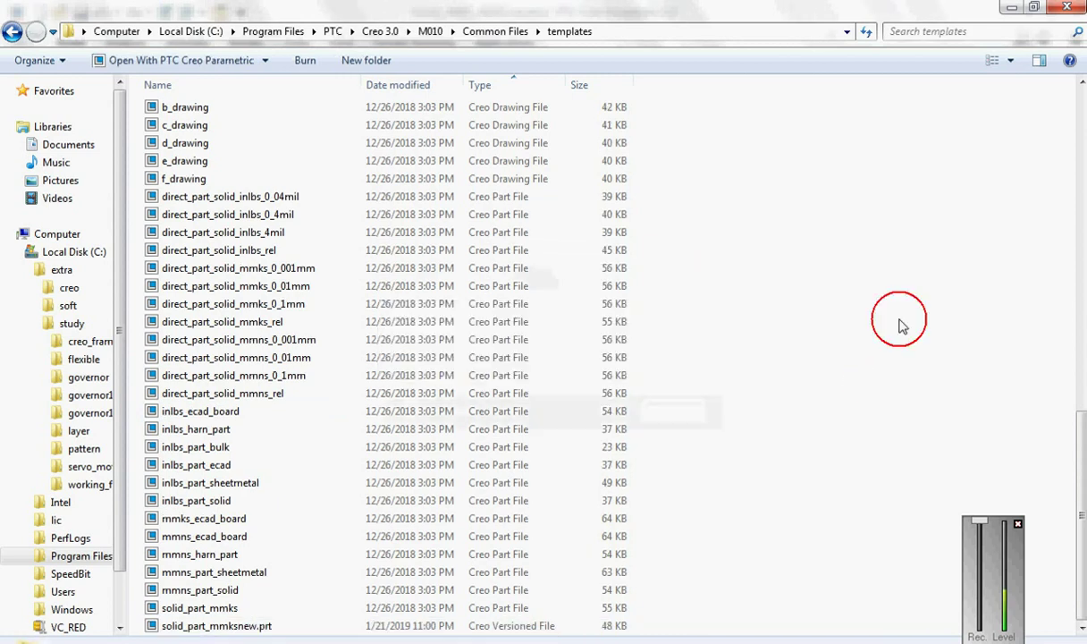
- Switch back to Creo Parametric, show the config.pro options in the Configuration Editor and widen the Value column
{"action": "left_click", "coordinate": [1064, 7]}
{"action": "left_click", "coordinate": [307, 253]}
{"action": "left_click", "coordinate": [307, 252]}
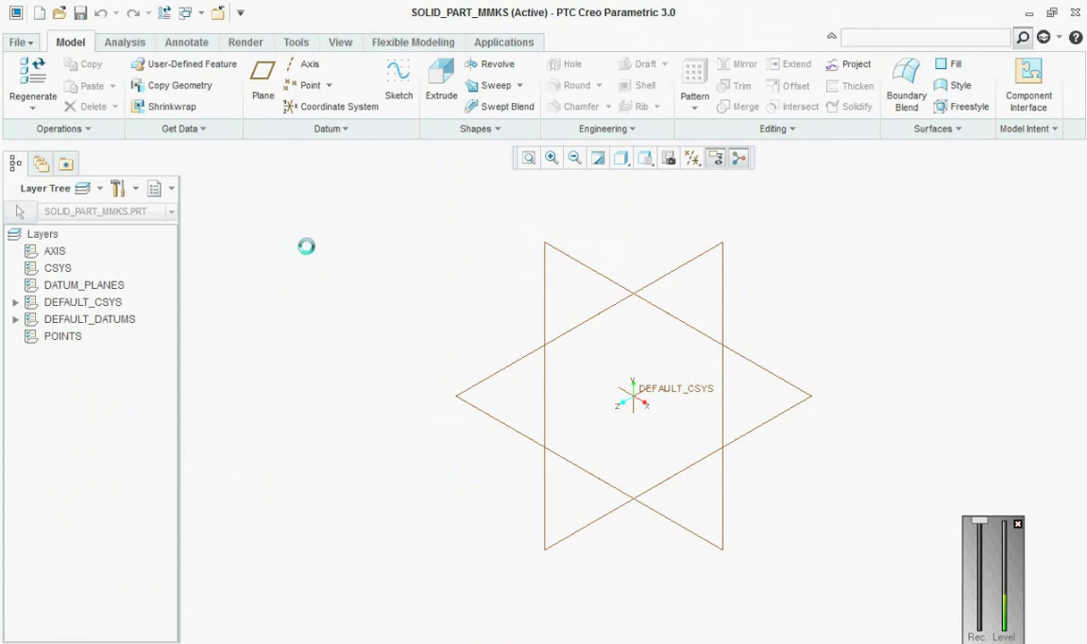
{"action": "left_click", "coordinate": [22, 44]}
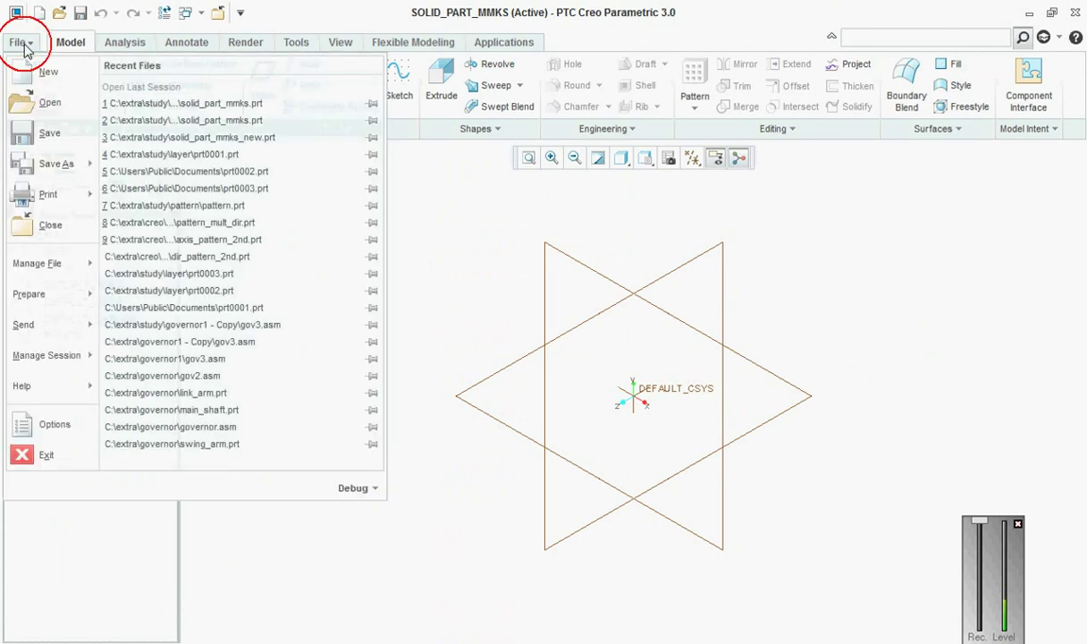
{"action": "left_click", "coordinate": [62, 427]}
{"action": "left_click", "coordinate": [246, 320]}
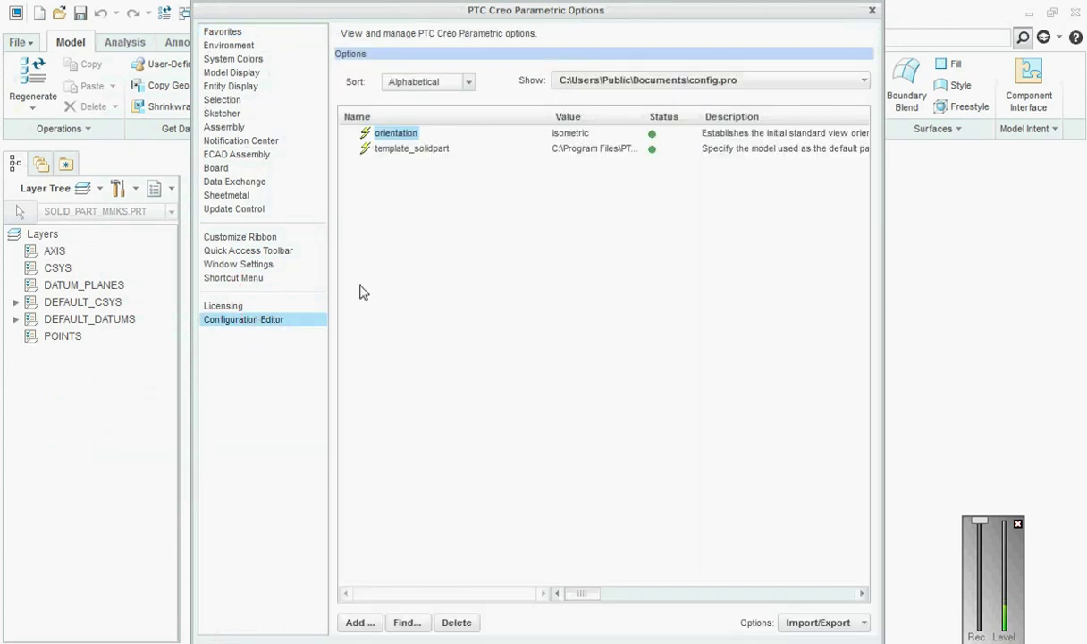
{"action": "left_click_drag", "start_coordinate": [646, 116], "coordinate": [773, 114]}
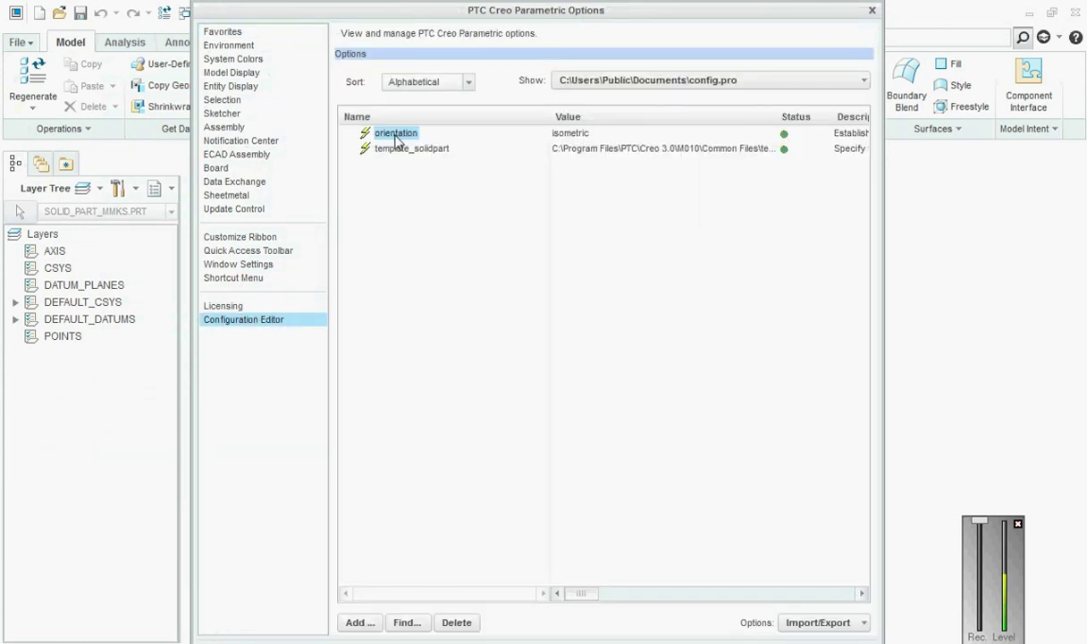
- Search the configuration options for the keyword template, select template_solidpart to check its value, and leave the search
{"action": "left_click", "coordinate": [408, 623]}
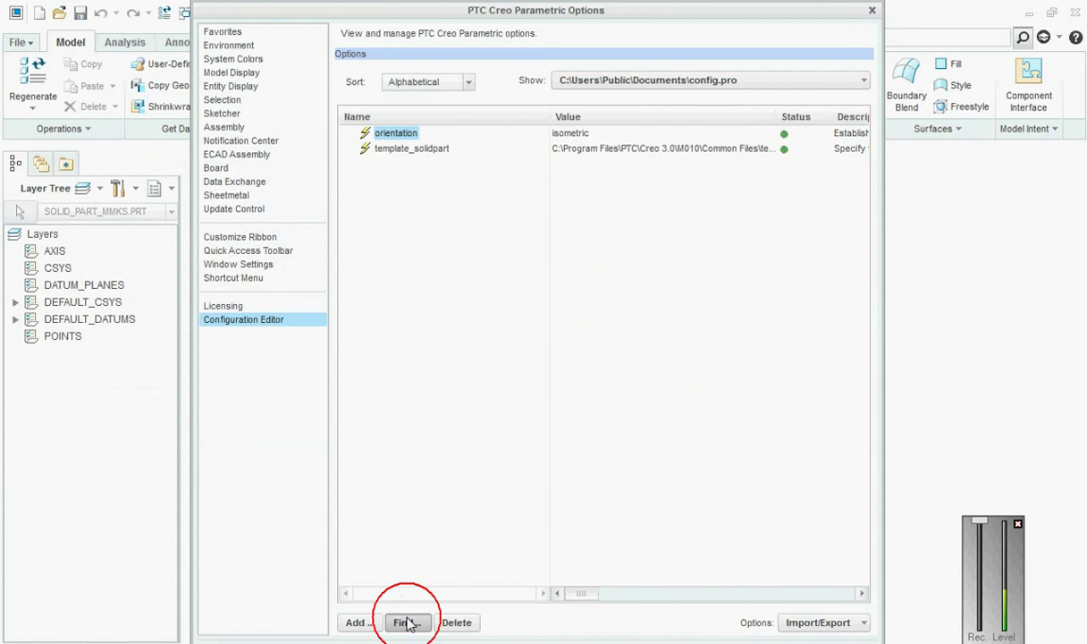
{"action": "type", "text": "template"}
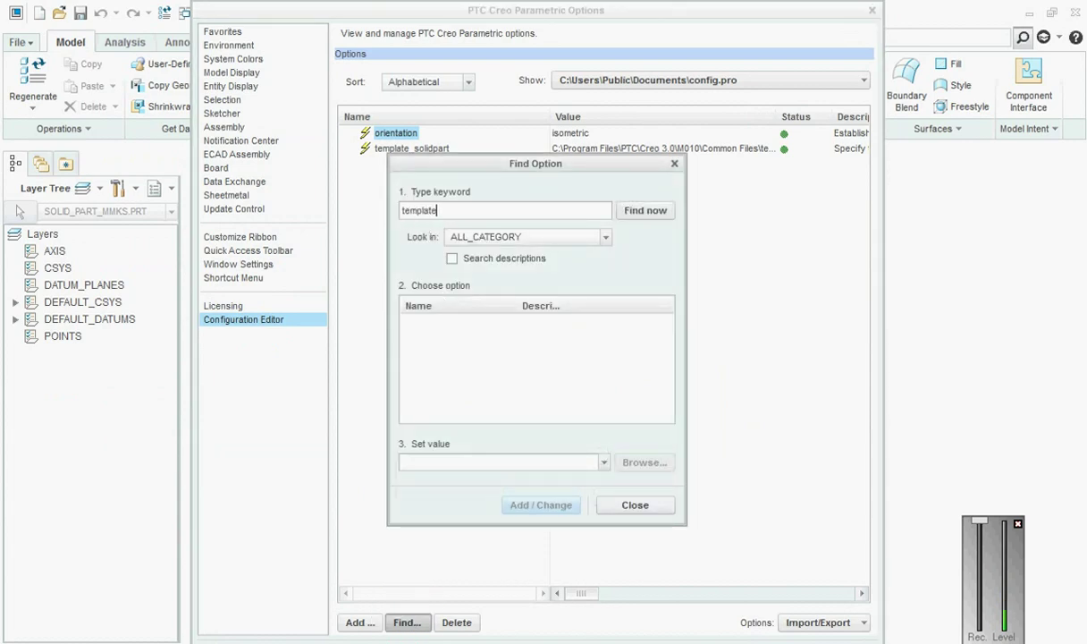
{"action": "left_click", "coordinate": [638, 212]}
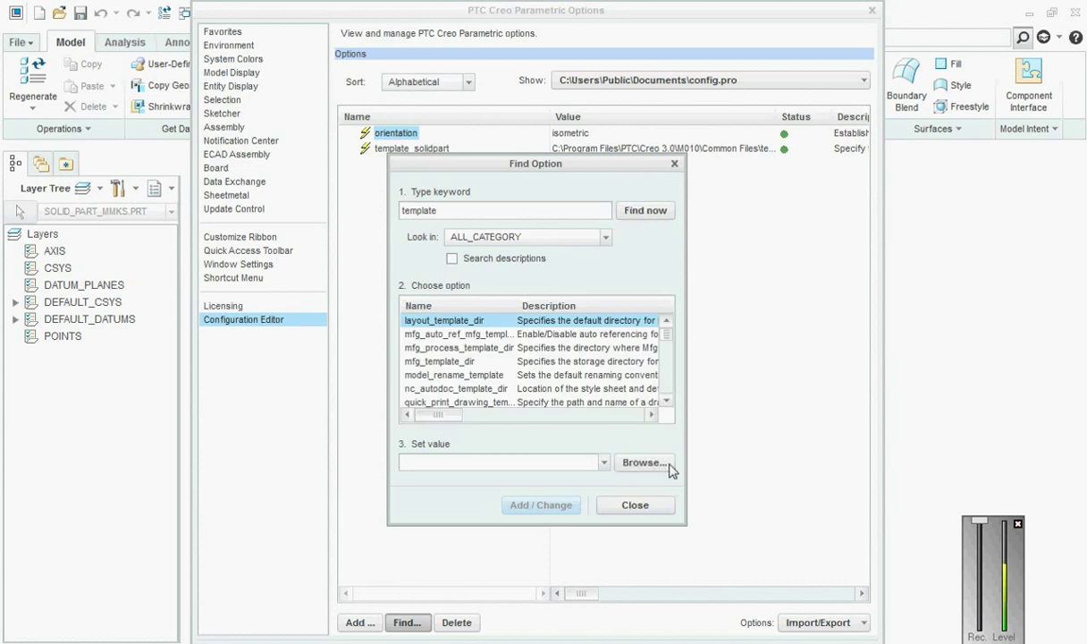
{"action": "left_click_drag", "start_coordinate": [688, 534], "coordinate": [794, 605]}
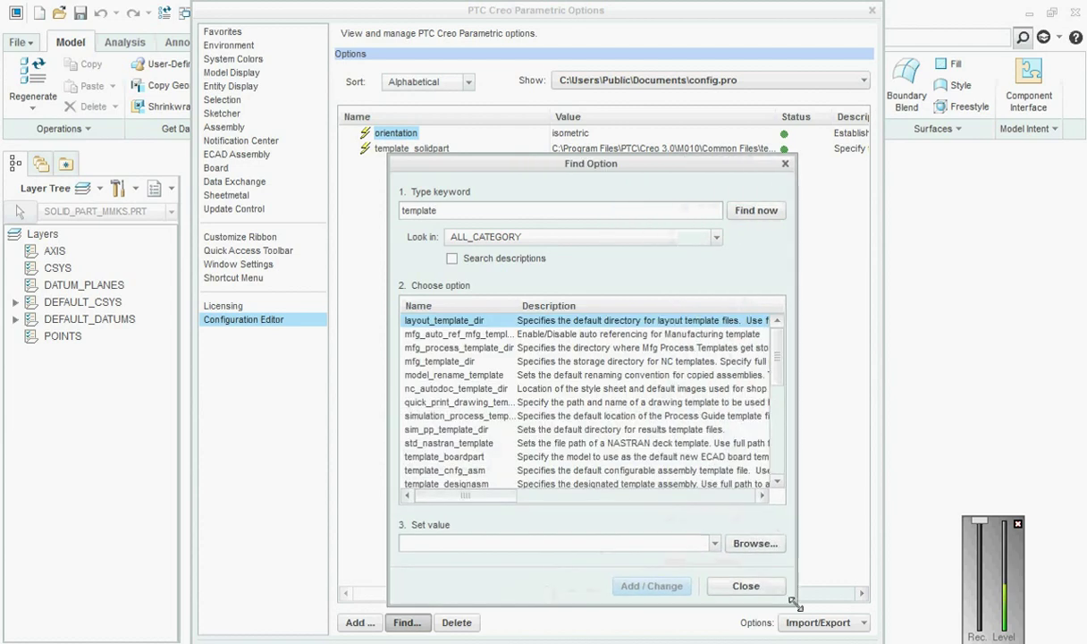
{"action": "left_click_drag", "start_coordinate": [780, 358], "coordinate": [780, 461]}
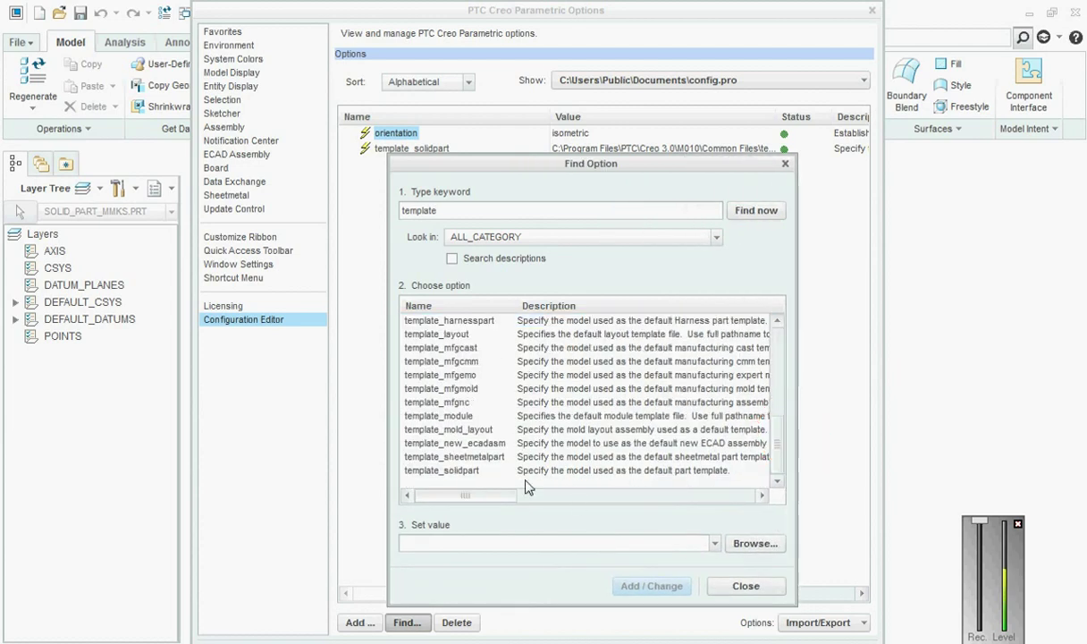
{"action": "left_click", "coordinate": [465, 471]}
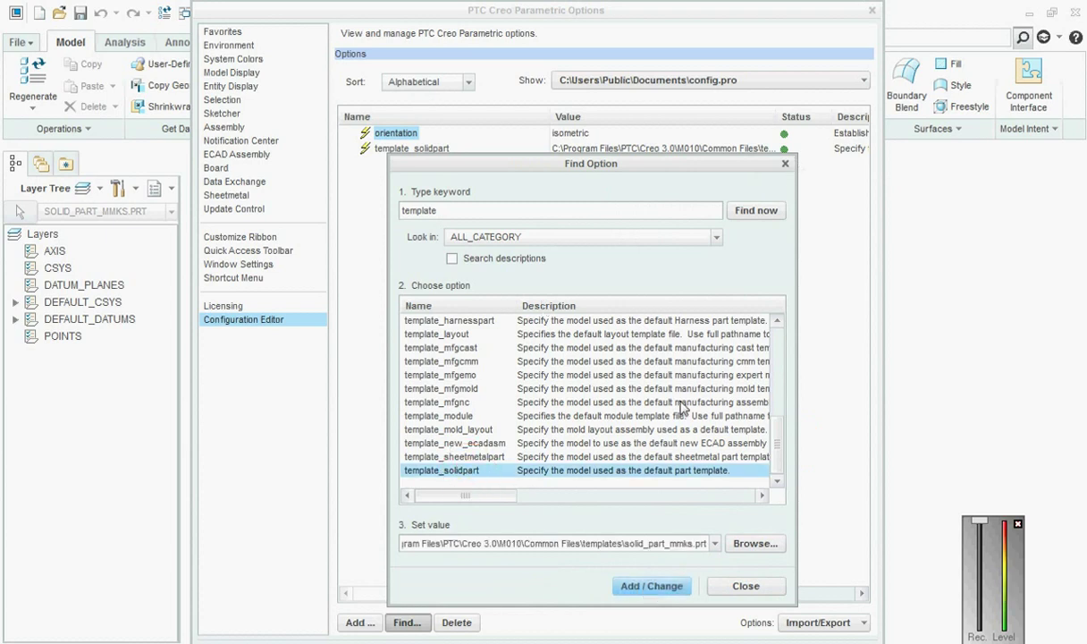
{"action": "left_click", "coordinate": [742, 587]}
- Open the file browser for the value of the template_solidpart option
{"action": "left_click", "coordinate": [626, 150]}
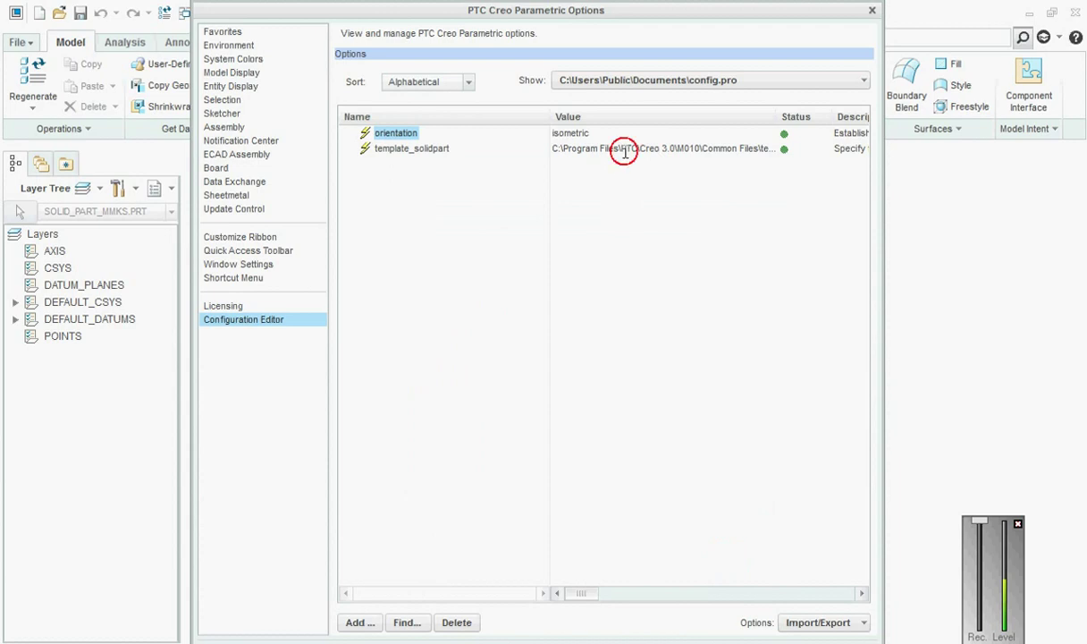
{"action": "left_click", "coordinate": [769, 151]}
{"action": "left_click", "coordinate": [715, 183]}
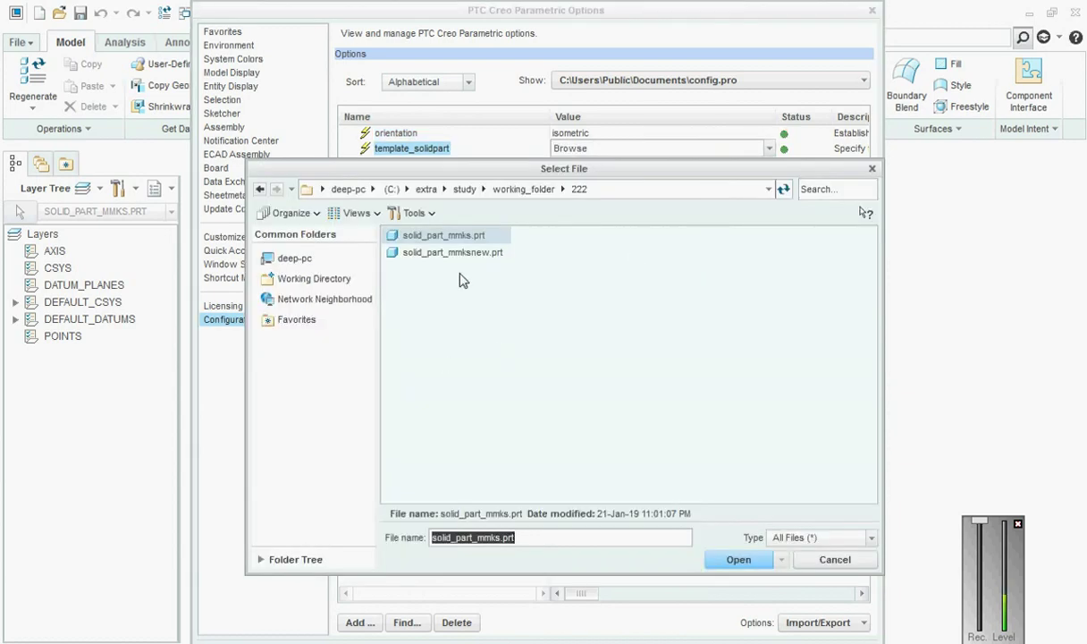
- Go to the folder C:\Program Files\PTC\Creo 3.0\M010\Common Files\templates in the file selection
{"action": "left_click", "coordinate": [295, 258]}
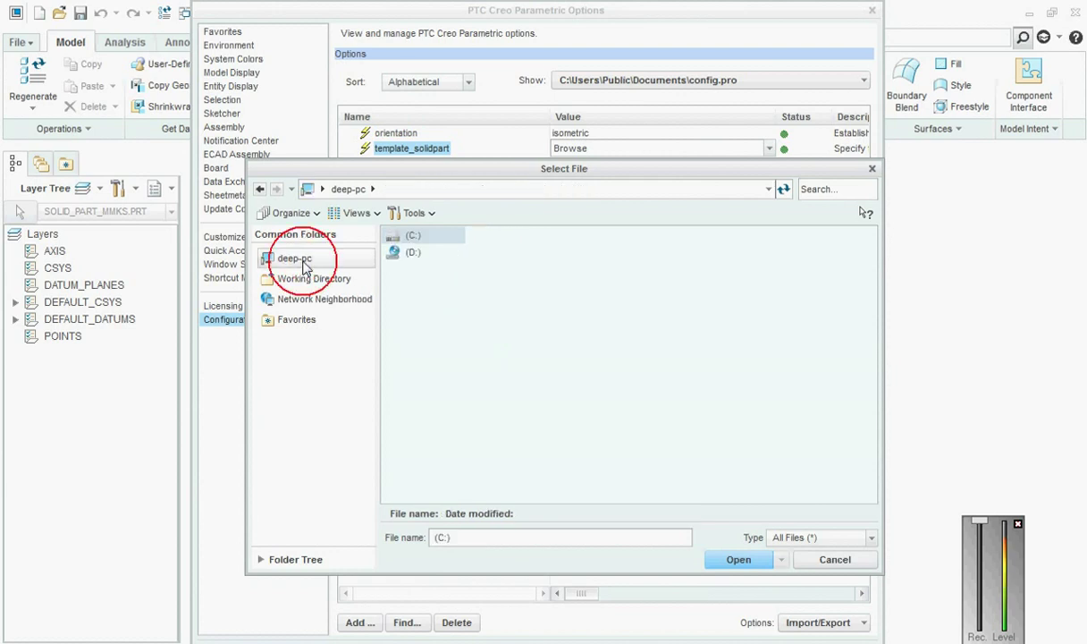
{"action": "left_click", "coordinate": [416, 236]}
{"action": "double_click", "coordinate": [416, 236]}
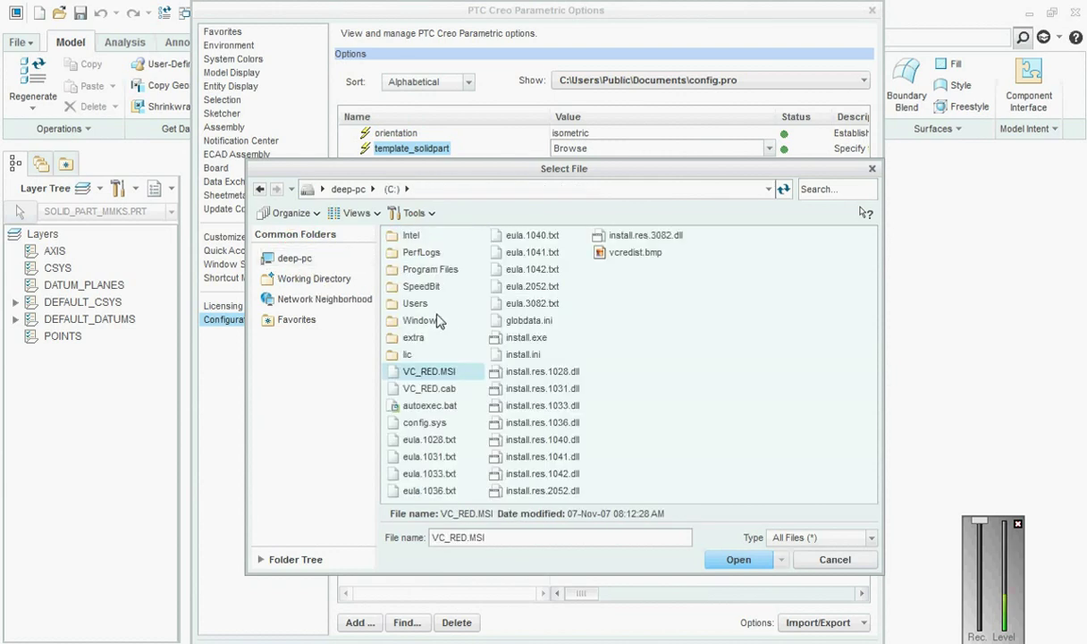
{"action": "double_click", "coordinate": [430, 269]}
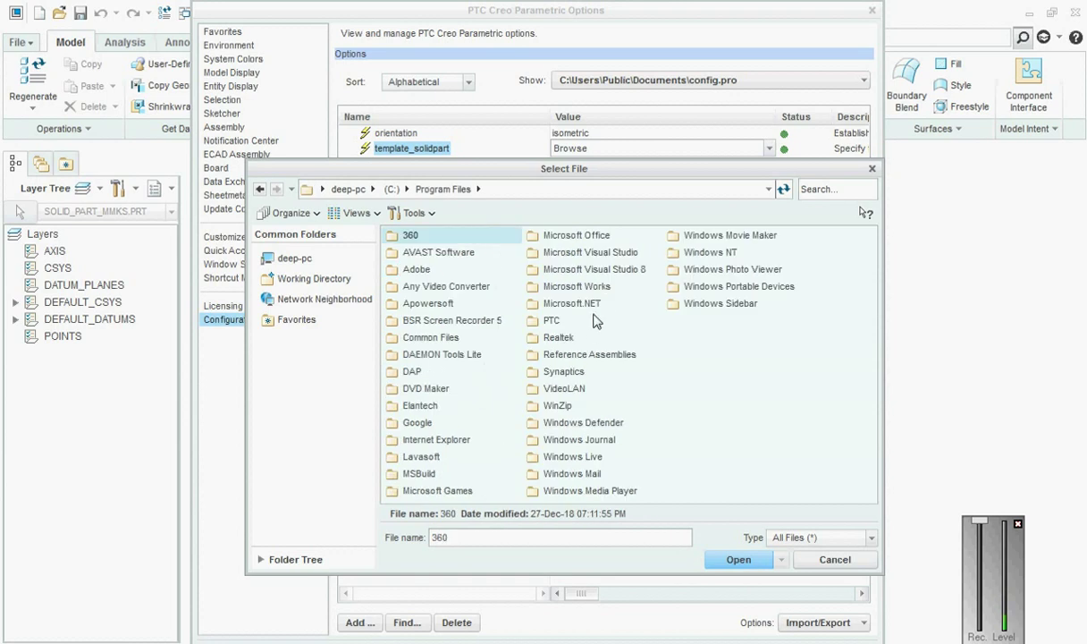
{"action": "double_click", "coordinate": [552, 321]}
{"action": "double_click", "coordinate": [420, 252]}
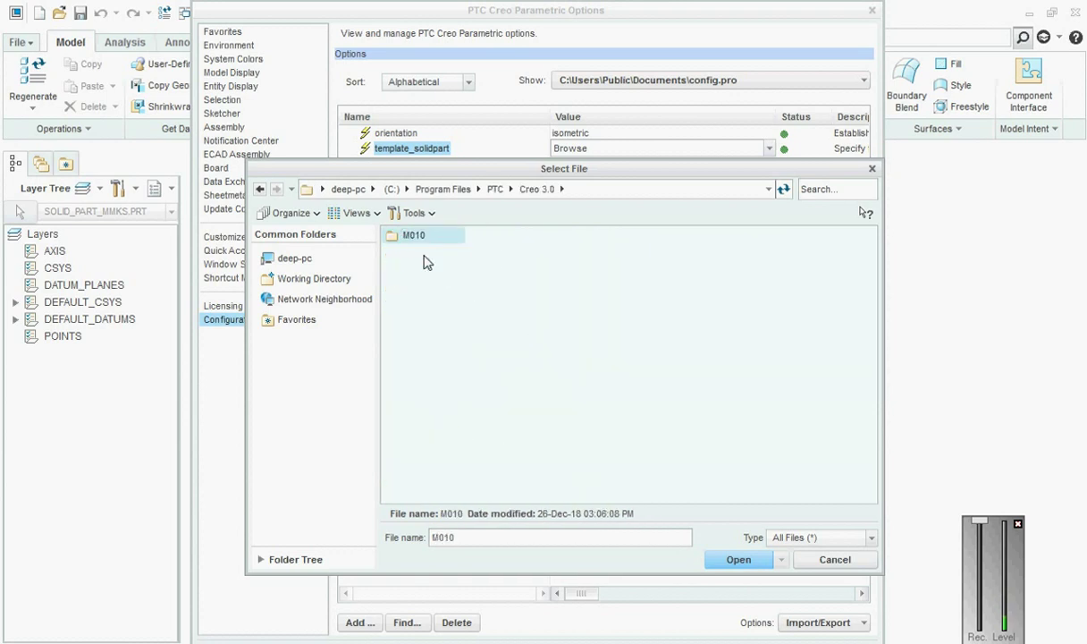
{"action": "double_click", "coordinate": [416, 236]}
{"action": "double_click", "coordinate": [424, 239]}
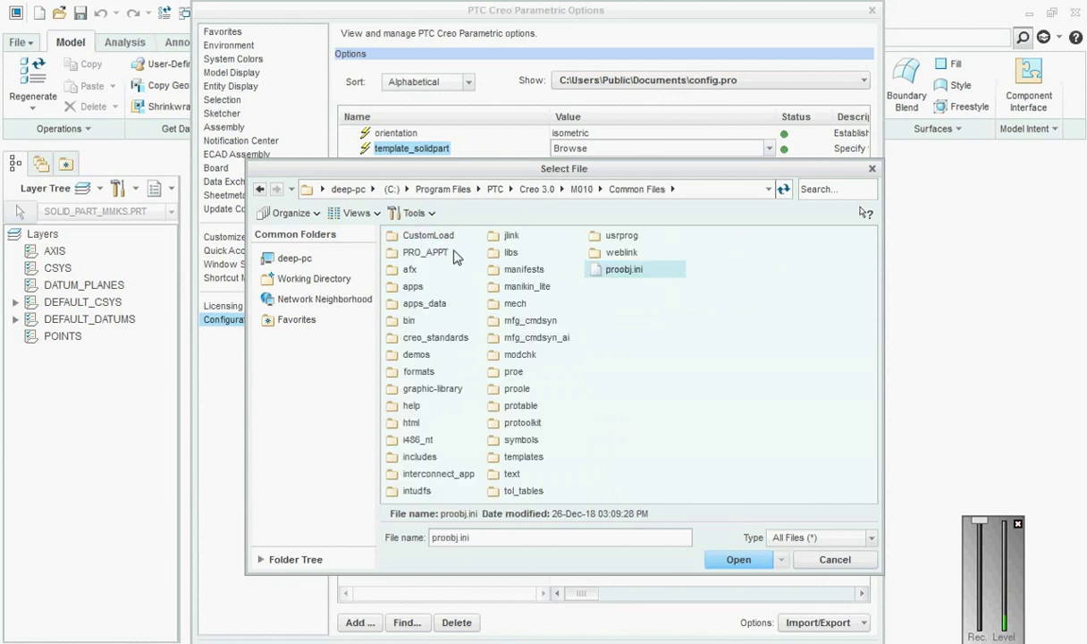
{"action": "double_click", "coordinate": [523, 457]}
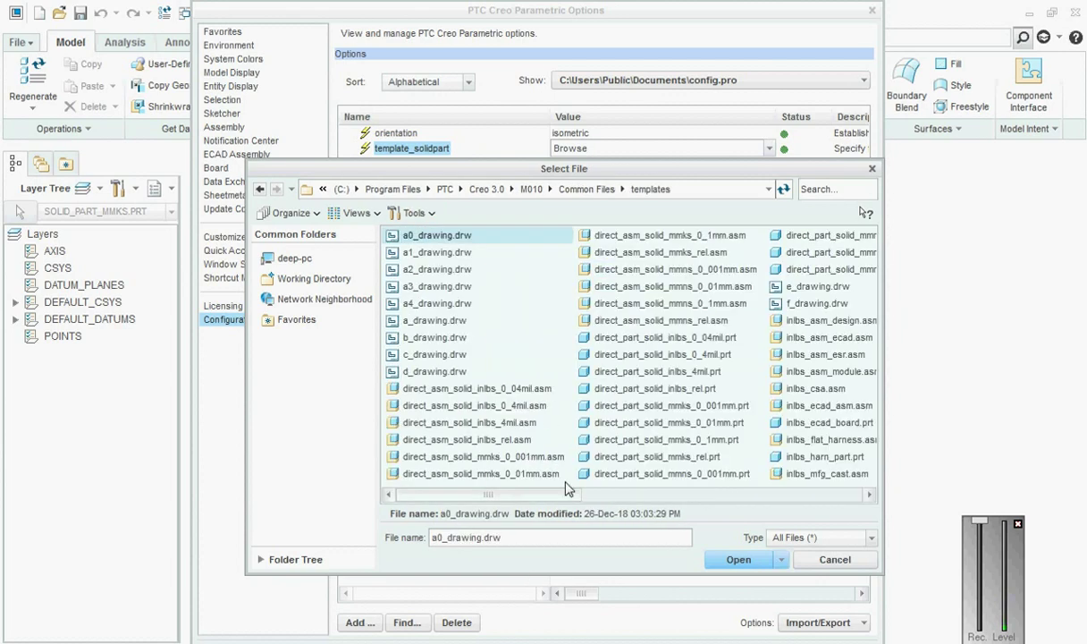
- Look through the files of the templates folder for the copied solid_part_mmksnew.prt
{"action": "scroll", "coordinate": [845, 512], "scroll_direction": "right", "scroll_amount": 5}
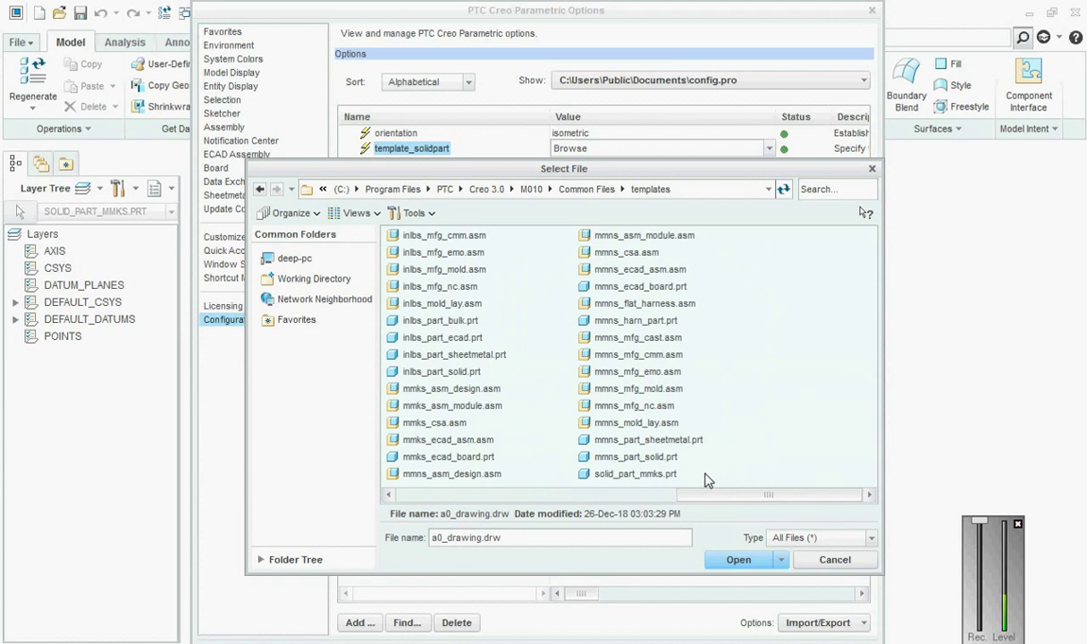
{"action": "mouse_move", "coordinate": [698, 477]}
{"action": "mouse_move", "coordinate": [715, 453]}
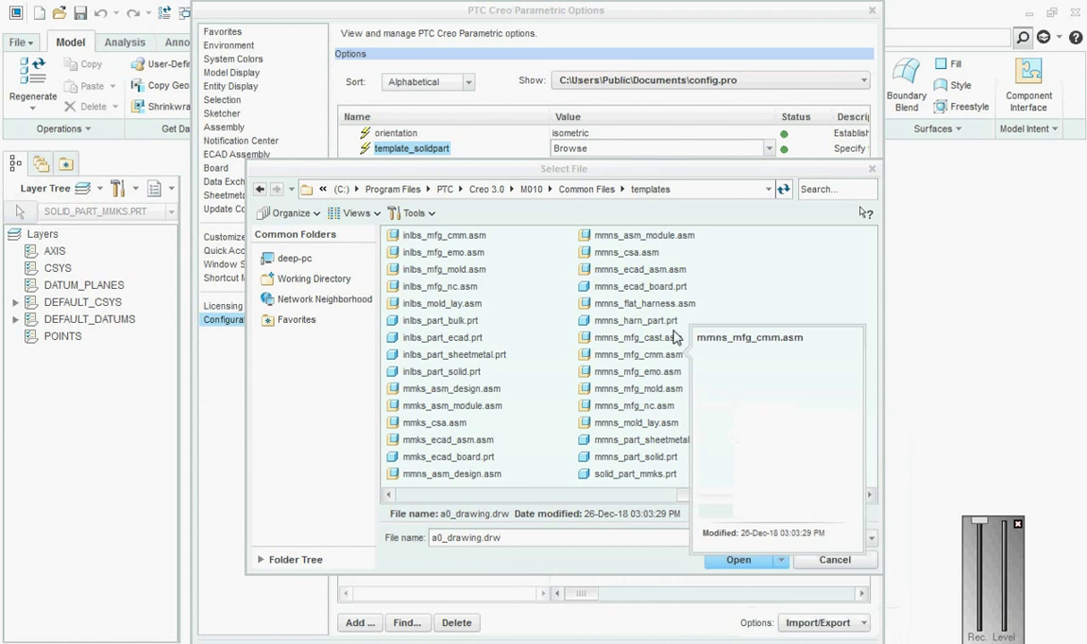
{"action": "left_click", "coordinate": [684, 498]}
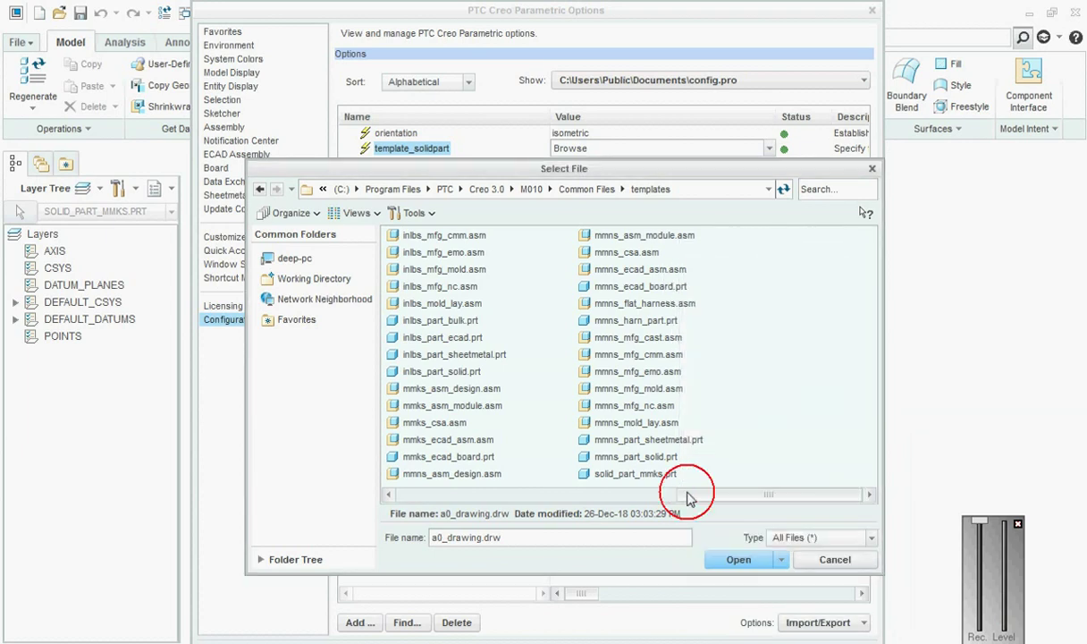
{"action": "left_click_drag", "start_coordinate": [677, 501], "coordinate": [400, 500]}
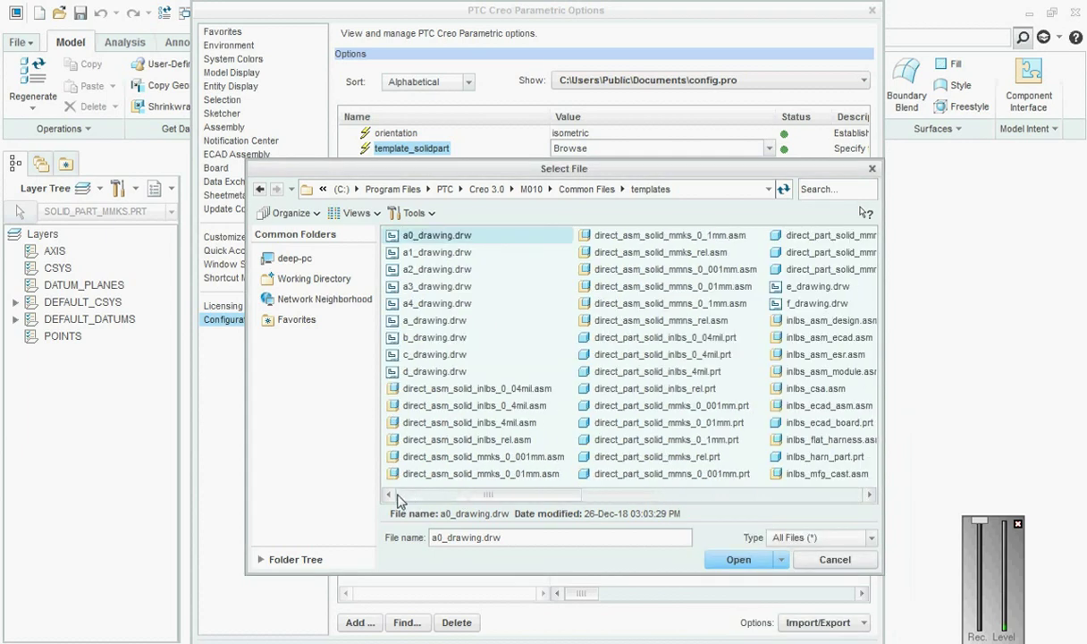
{"action": "left_click", "coordinate": [836, 539]}
{"action": "left_click", "coordinate": [778, 513]}
{"action": "left_click_drag", "start_coordinate": [552, 499], "coordinate": [676, 506]}
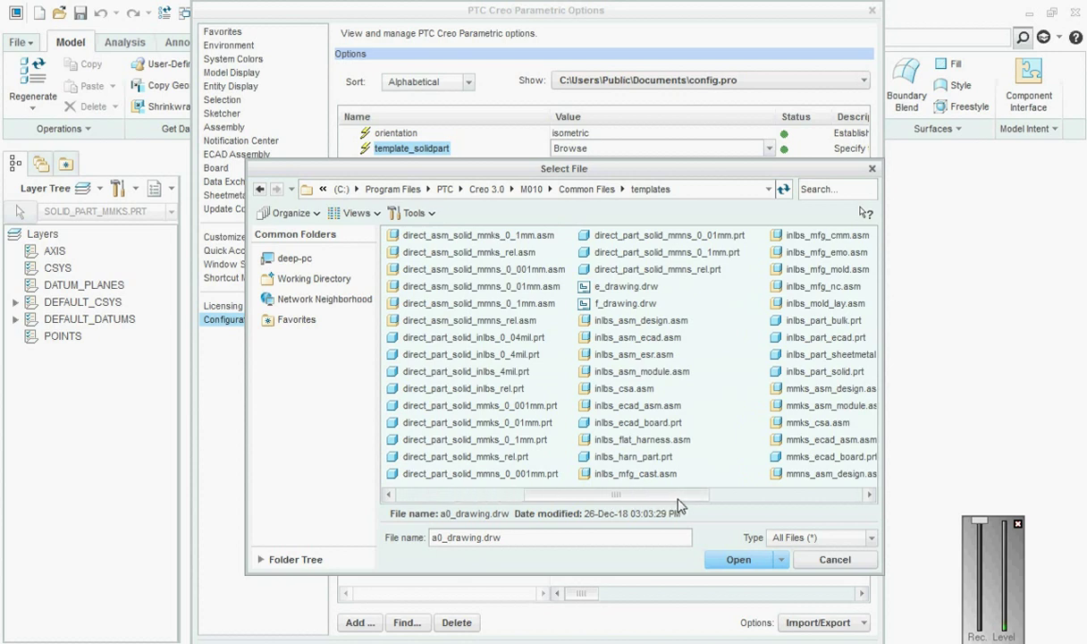
{"action": "left_click", "coordinate": [870, 497]}
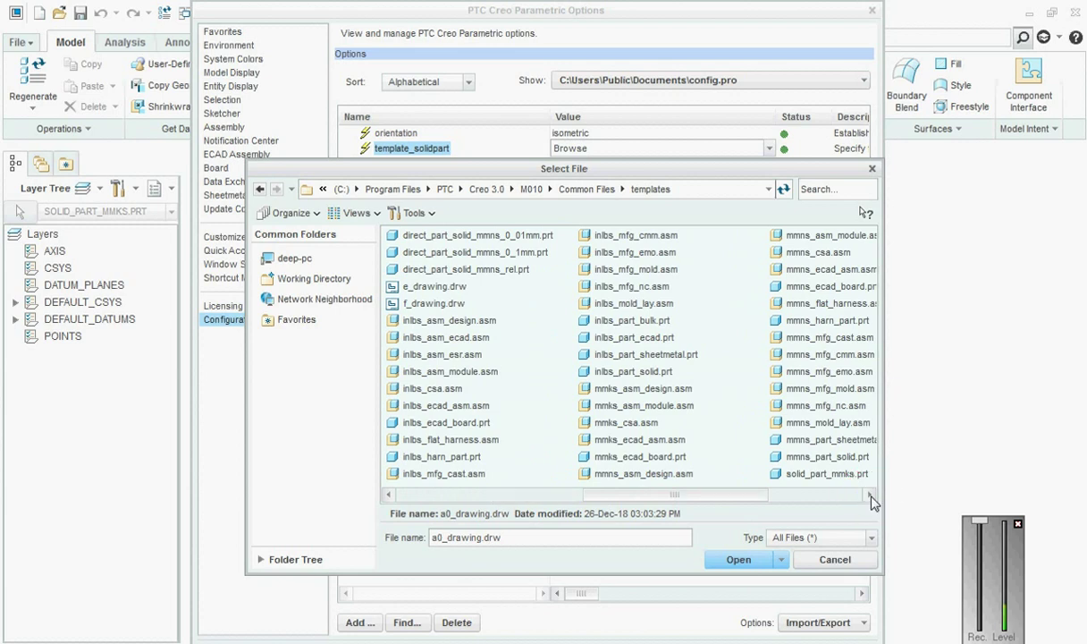
{"action": "left_click", "coordinate": [870, 497]}
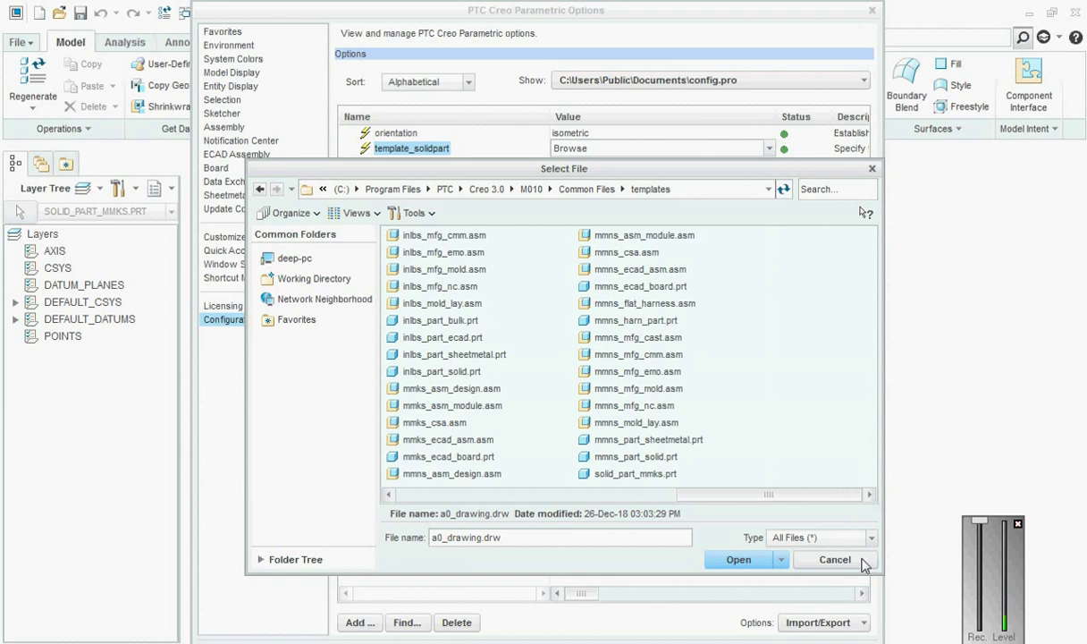
- Set template_solidpart to solid_part_mmksnew.prt from C:\extra\study\working_folder\222 and widen the Value column to show the full path
{"action": "left_click", "coordinate": [292, 258]}
{"action": "left_click", "coordinate": [433, 234]}
{"action": "double_click", "coordinate": [432, 234]}
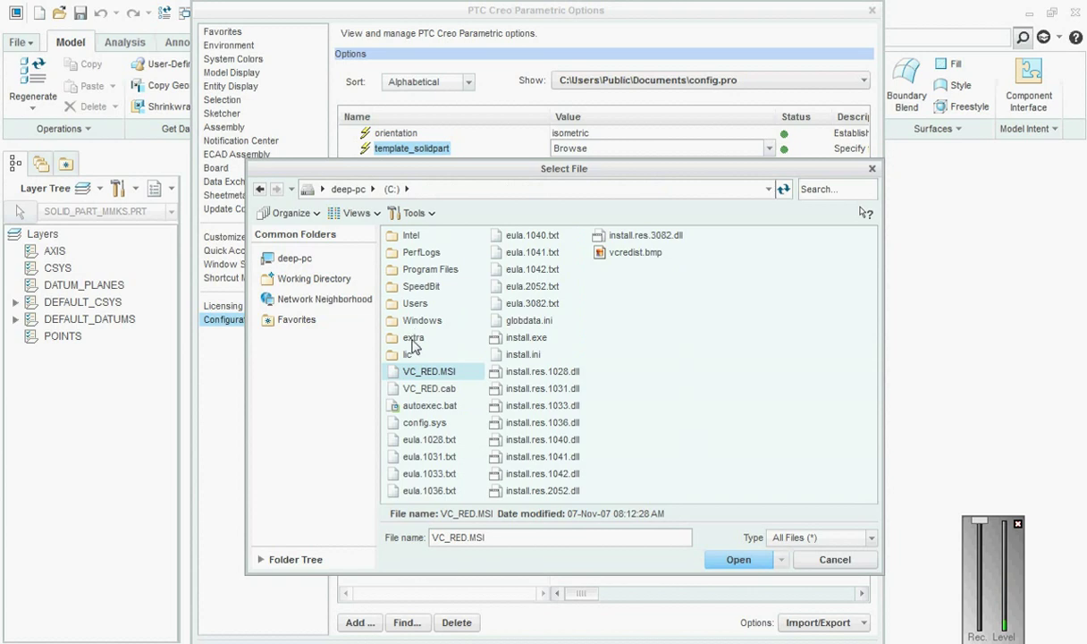
{"action": "double_click", "coordinate": [413, 340]}
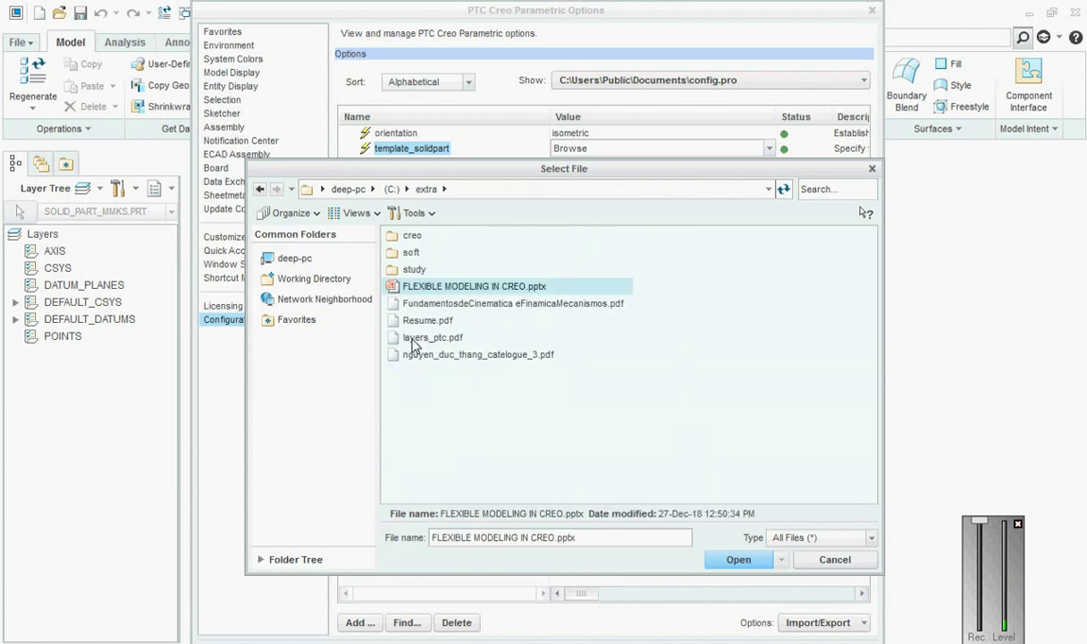
{"action": "double_click", "coordinate": [415, 270]}
{"action": "double_click", "coordinate": [420, 371]}
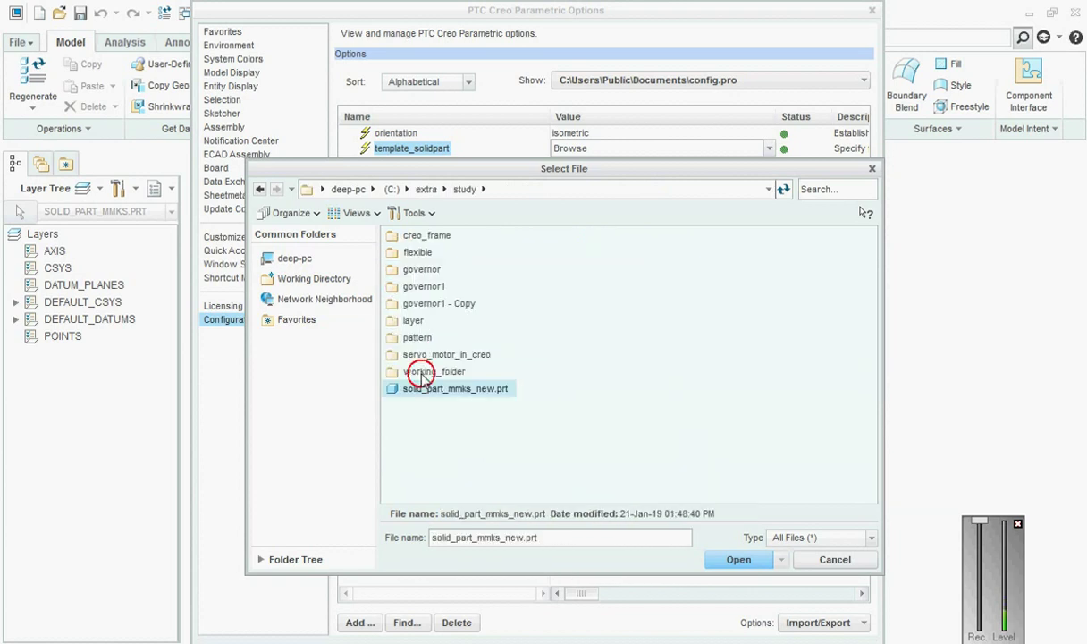
{"action": "double_click", "coordinate": [414, 236]}
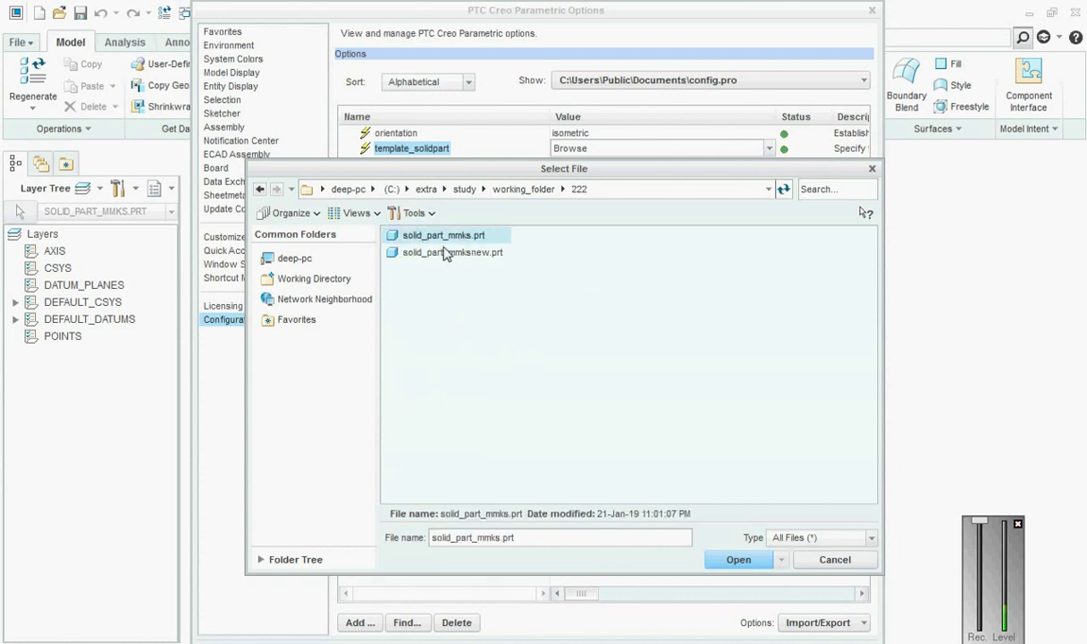
{"action": "left_click", "coordinate": [468, 252]}
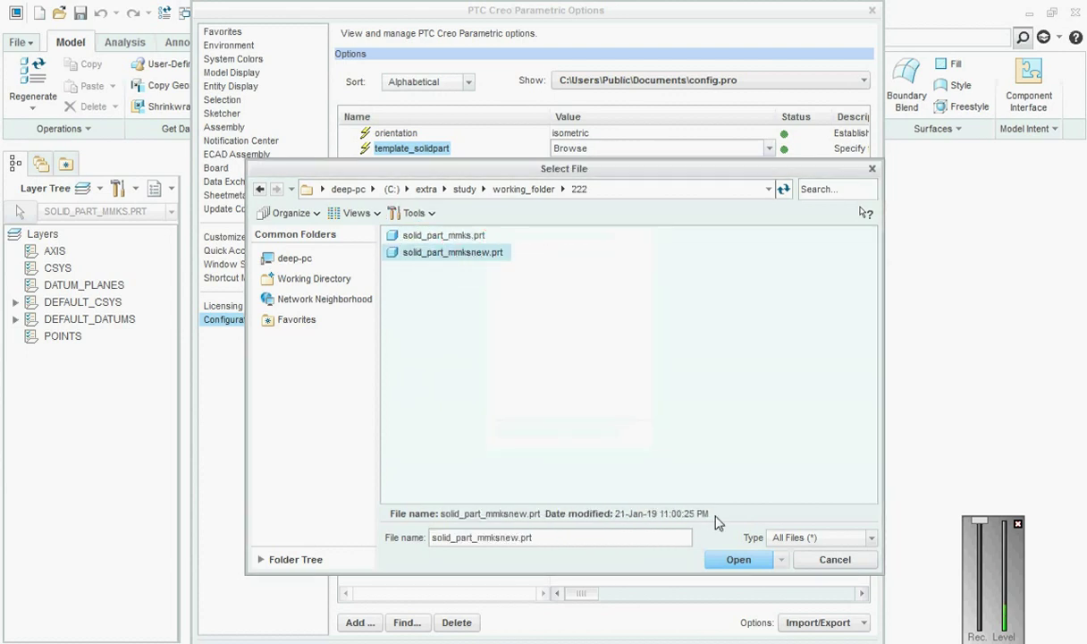
{"action": "left_click", "coordinate": [739, 559]}
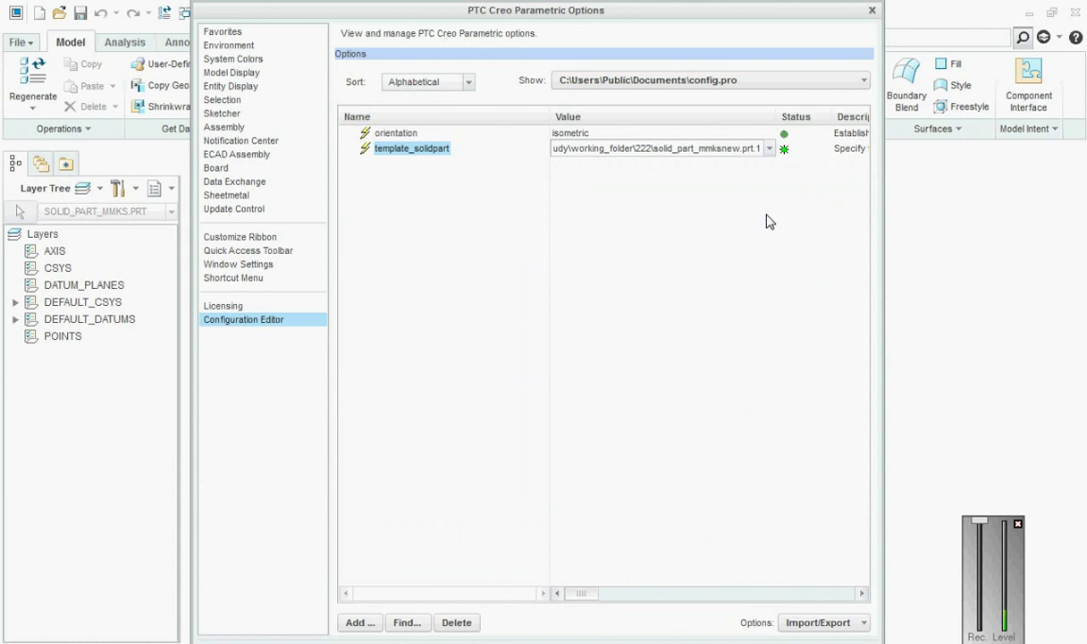
{"action": "left_click_drag", "start_coordinate": [774, 117], "coordinate": [827, 117]}
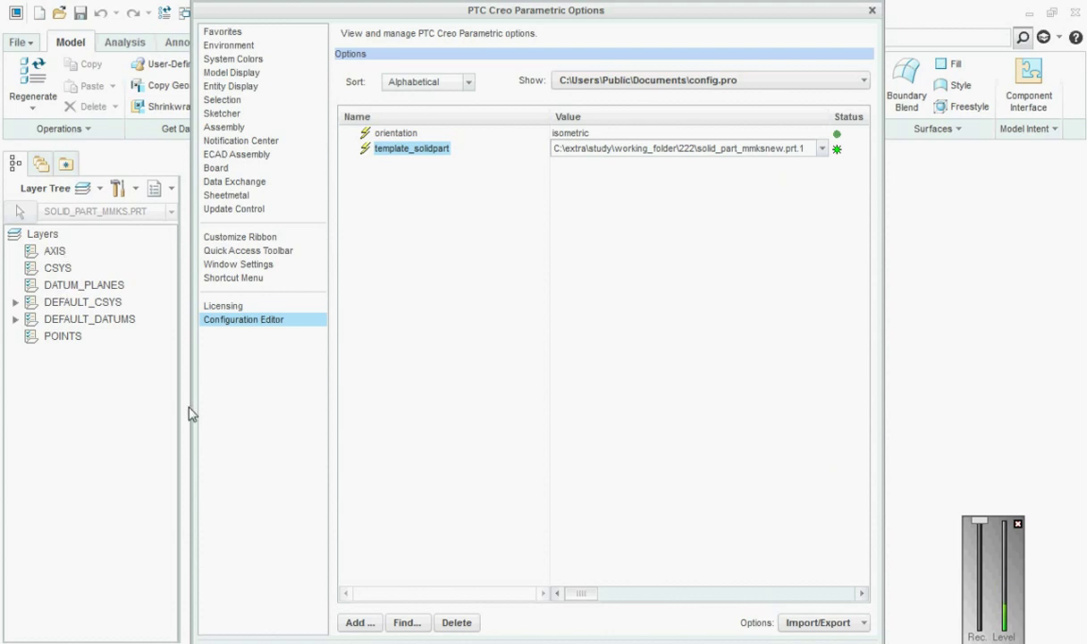
- Save the changed options to config.pro in C:\Users\Public\Documents and close the SOLID_PART_MMKS part
{"action": "left_click", "coordinate": [529, 418]}
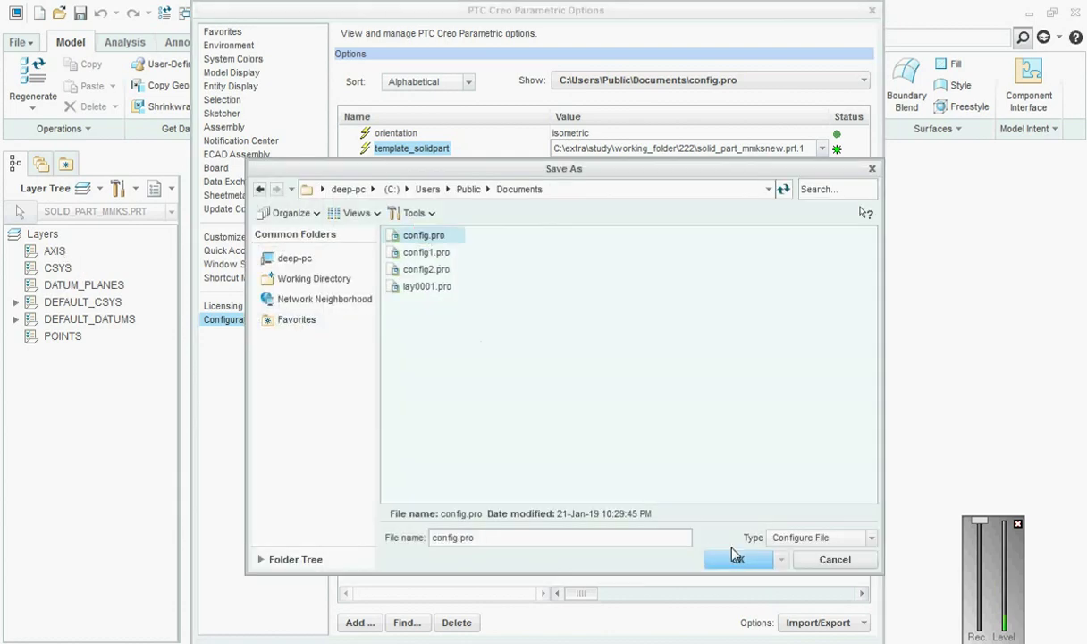
{"action": "left_click", "coordinate": [738, 558]}
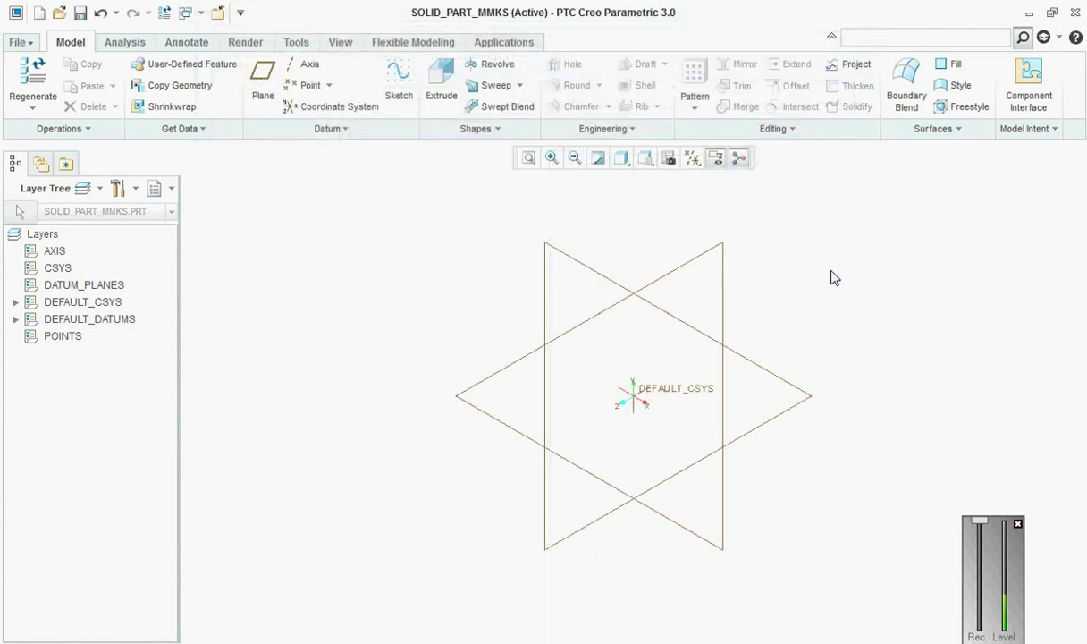
{"action": "key", "text": "alt+f"}
{"action": "key", "text": "c"}
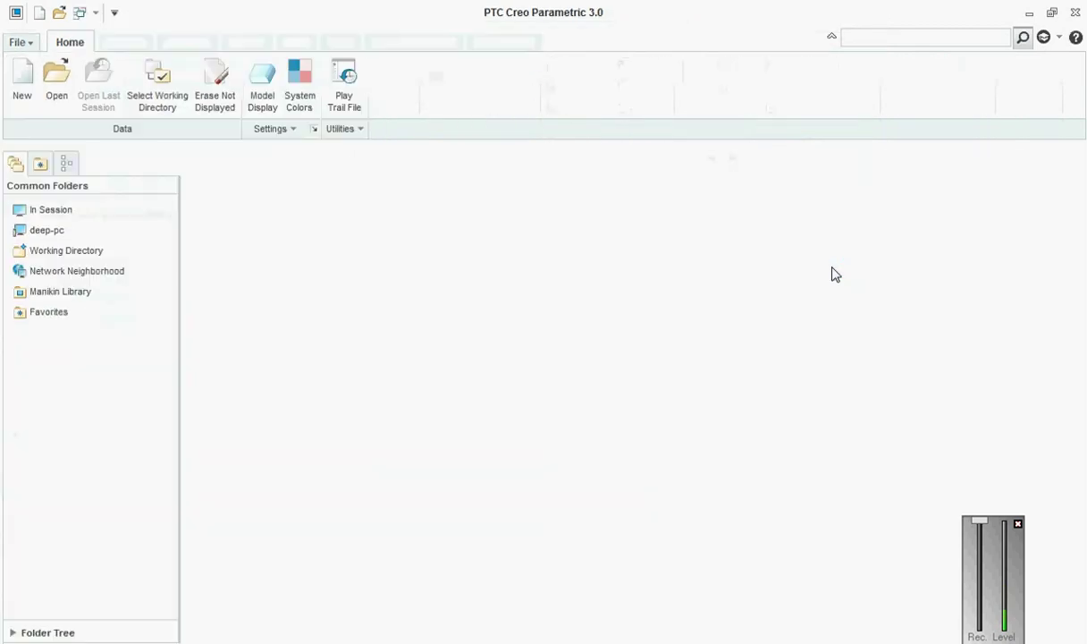
- Erase all objects that are not displayed from the session memory
{"action": "key", "text": "alt+f"}
{"action": "key", "text": "f"}
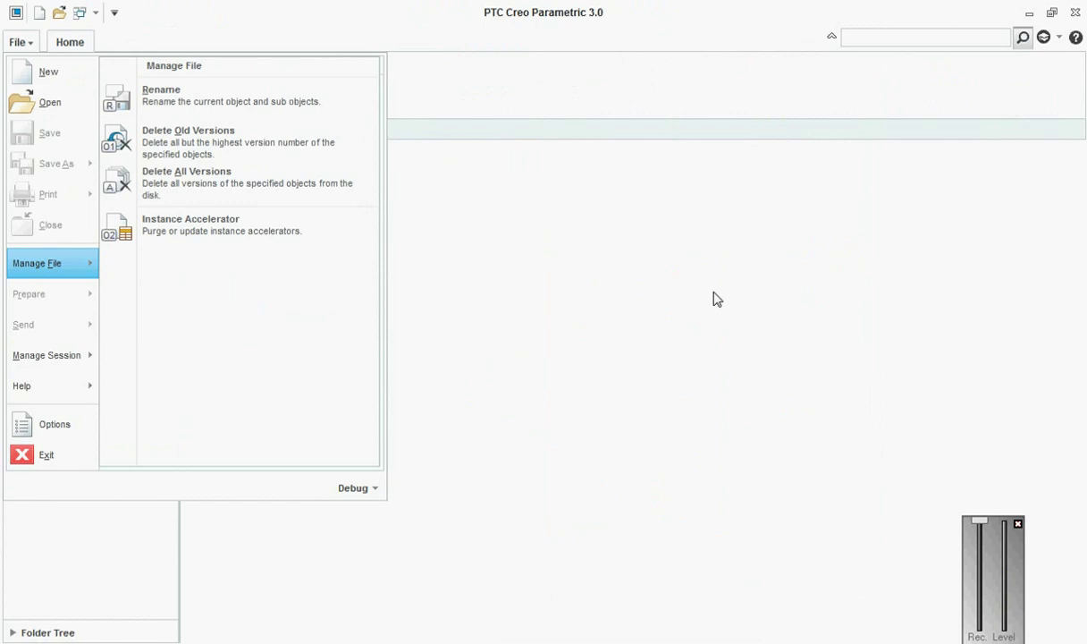
{"action": "left_click", "coordinate": [574, 295]}
{"action": "left_click", "coordinate": [206, 85]}
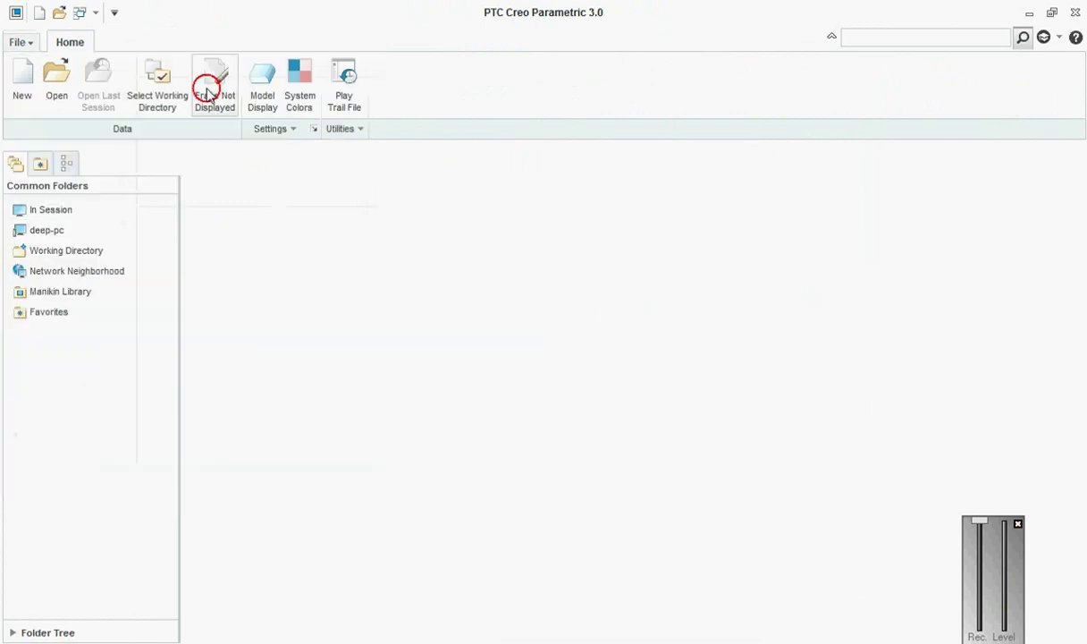
{"action": "left_click", "coordinate": [520, 494]}
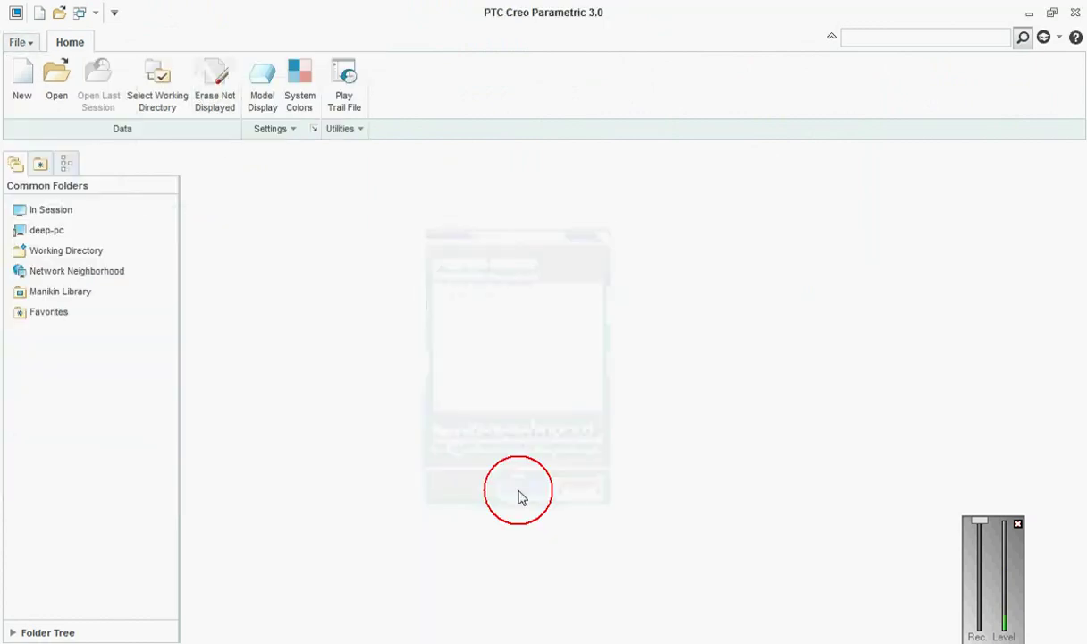
- Create a solid part named prt0001 with the default template and show its layer tree
{"action": "left_click", "coordinate": [23, 87]}
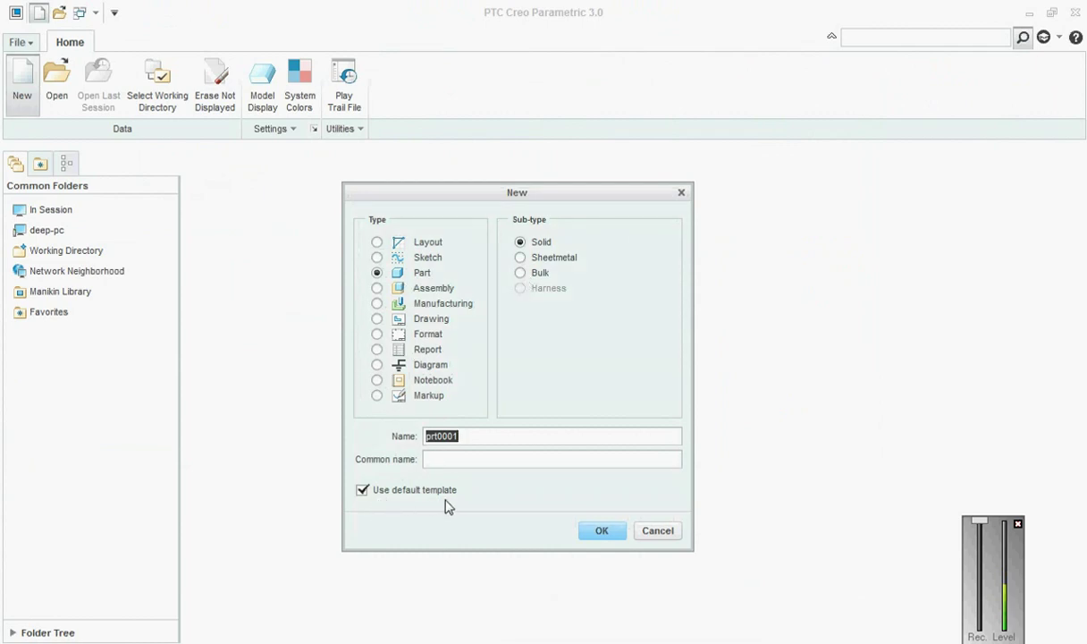
{"action": "left_click", "coordinate": [619, 531]}
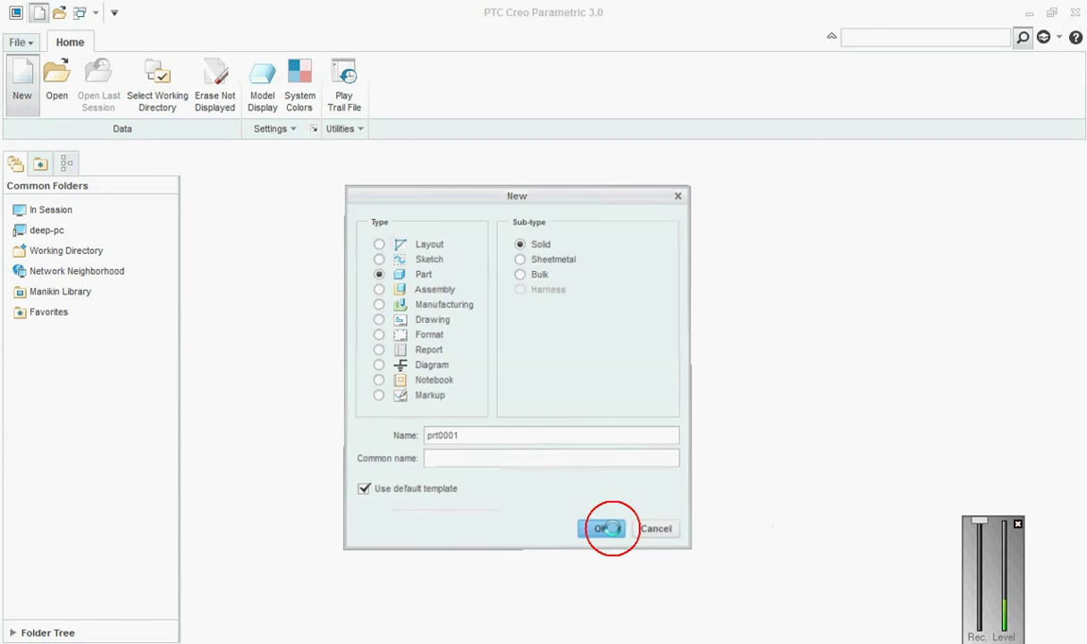
{"action": "left_click", "coordinate": [171, 188]}
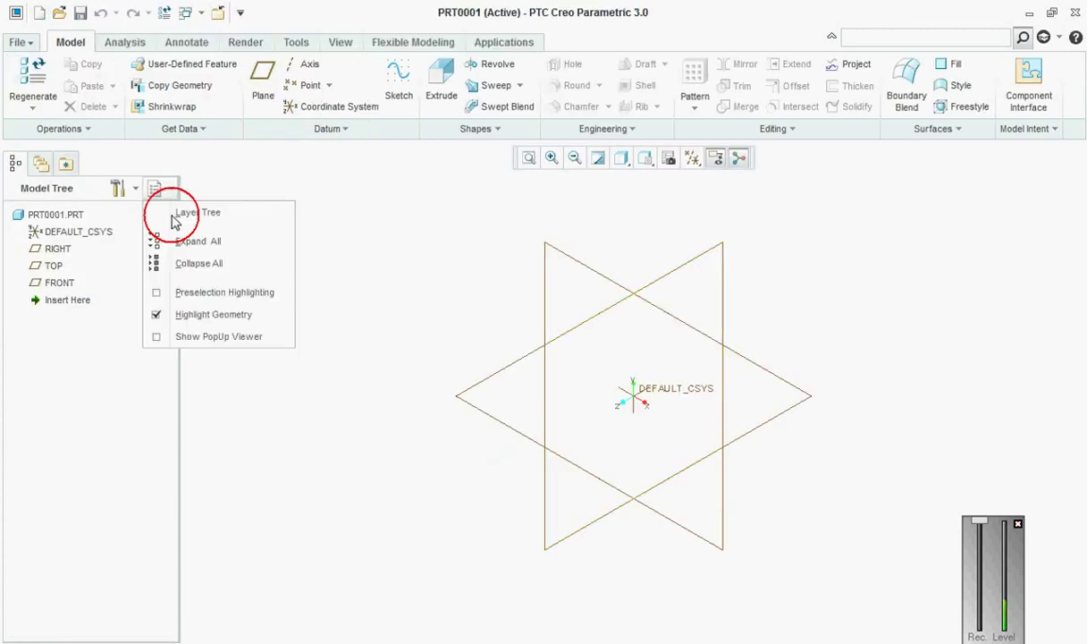
{"action": "left_click", "coordinate": [175, 212]}
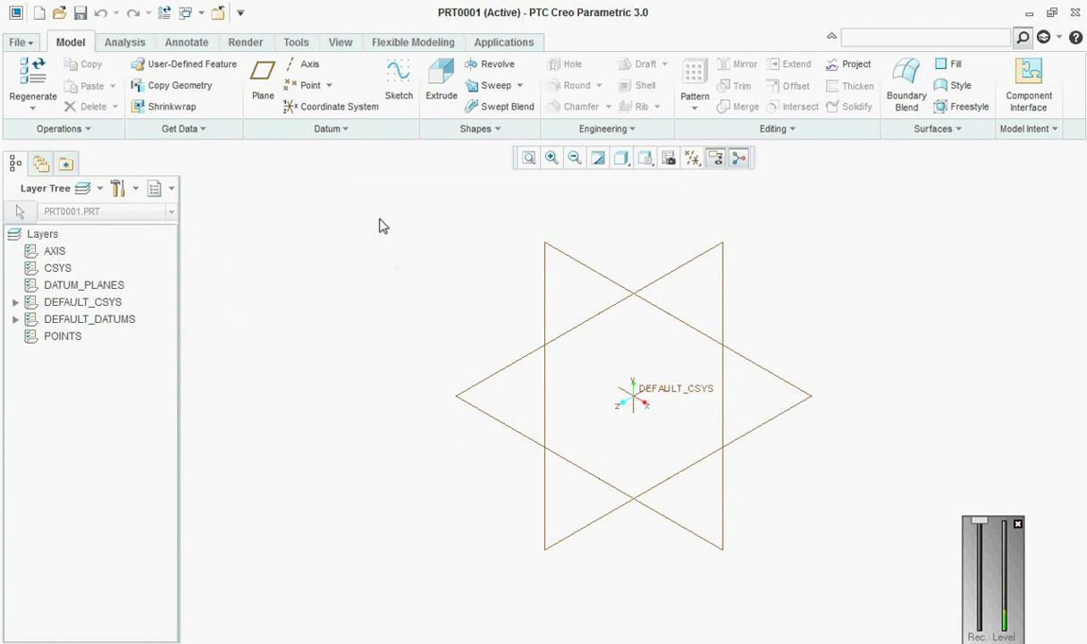
- Create a datum axis through the intersection of the FRONT and RIGHT planes
{"action": "left_click", "coordinate": [304, 65]}
{"action": "left_click", "coordinate": [637, 294]}
{"action": "left_click", "coordinate": [663, 284], "text": "ctrl"}
{"action": "left_click", "coordinate": [992, 386]}
- Create a datum plane offset freehand in front of the FRONT plane
{"action": "left_click", "coordinate": [262, 89]}
{"action": "left_click", "coordinate": [639, 400]}
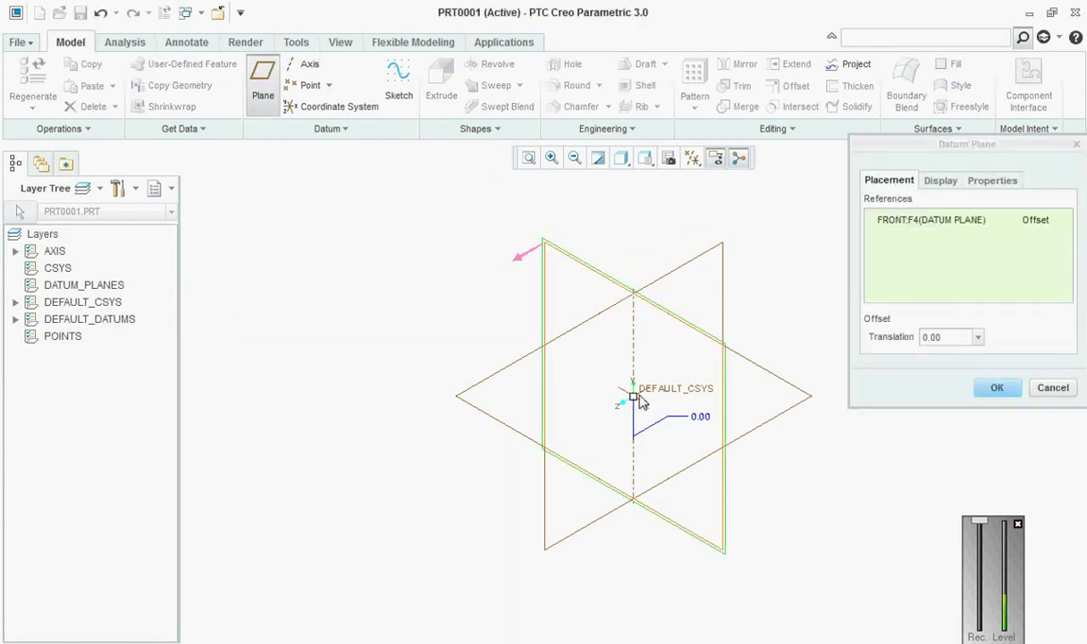
{"action": "left_click_drag", "start_coordinate": [638, 400], "coordinate": [461, 496]}
{"action": "left_click", "coordinate": [998, 386]}
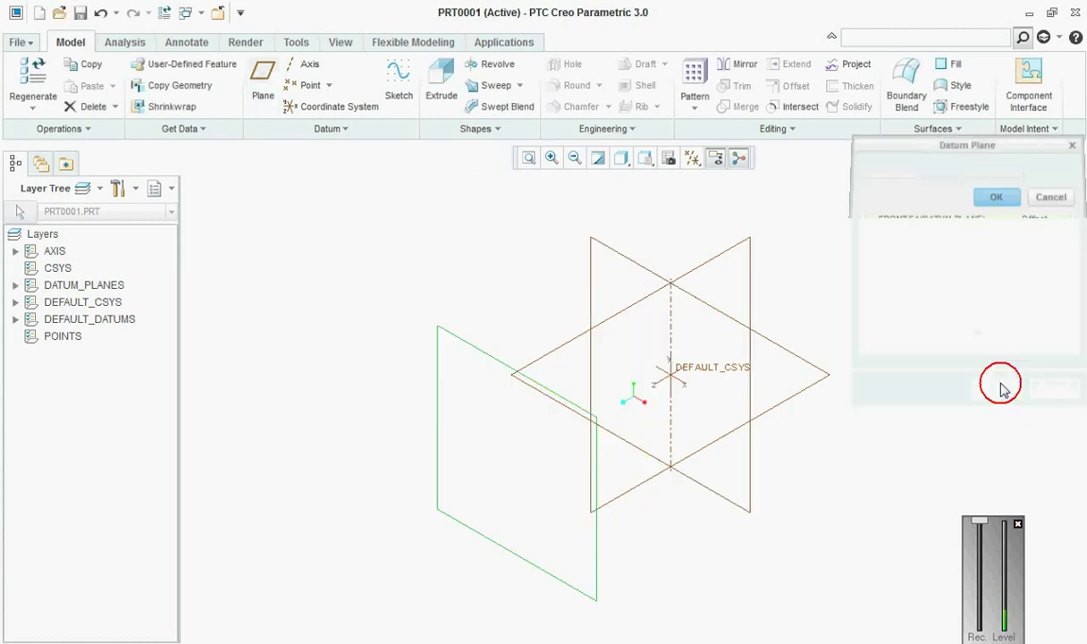
- Create a datum point where the new axis meets the TOP plane and check the contents of the POINTS layer
{"action": "left_click", "coordinate": [309, 90]}
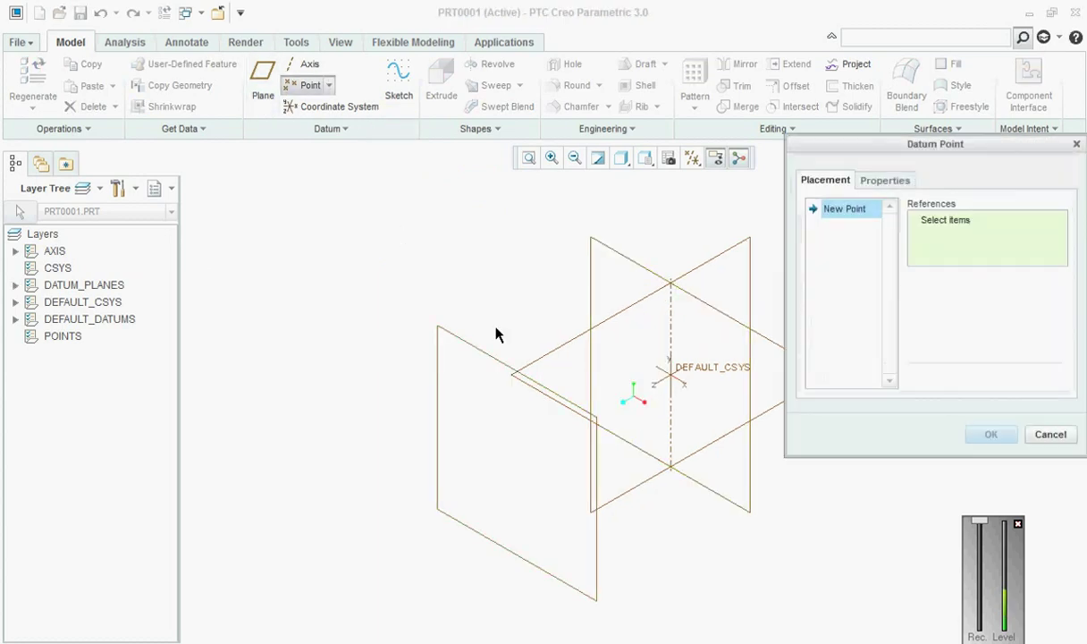
{"action": "left_click", "coordinate": [671, 337]}
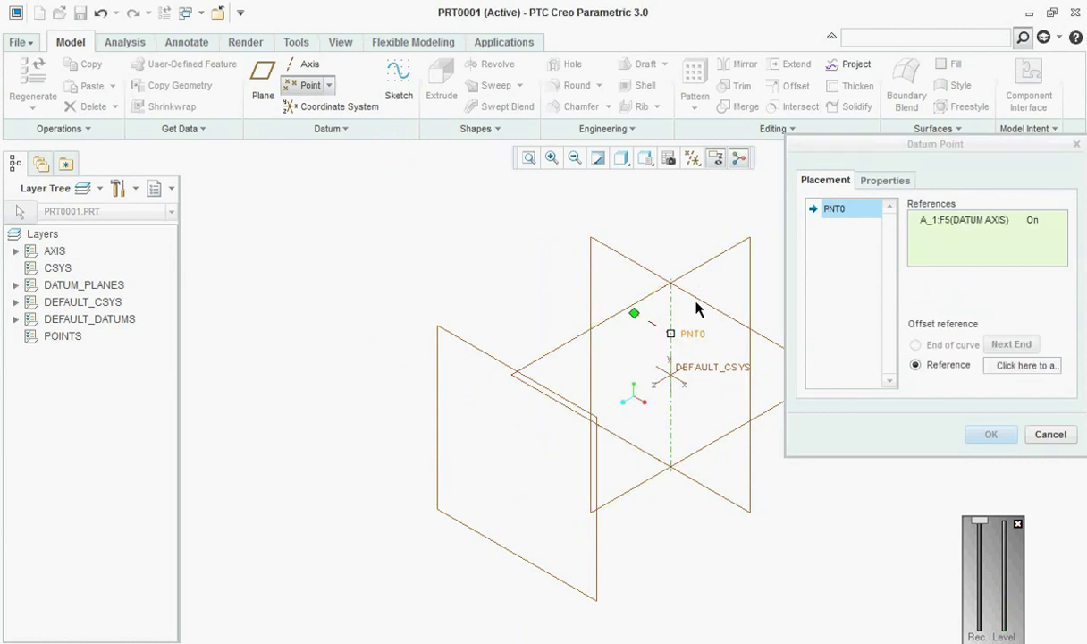
{"action": "left_click", "coordinate": [563, 353], "text": "ctrl"}
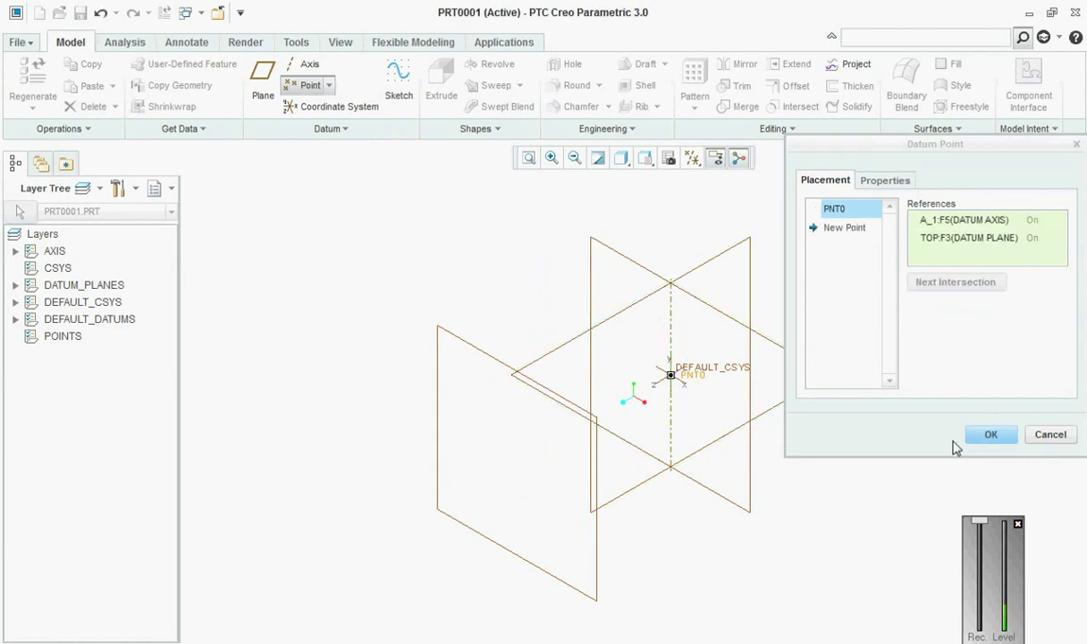
{"action": "left_click", "coordinate": [989, 436]}
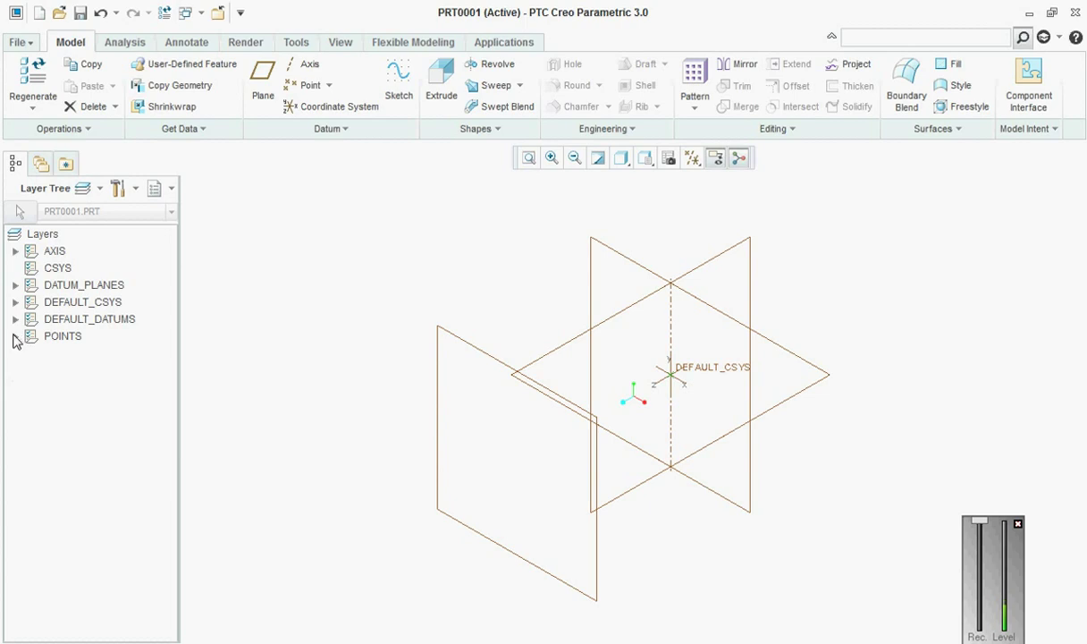
{"action": "left_click", "coordinate": [15, 336]}
{"action": "left_click", "coordinate": [15, 336]}
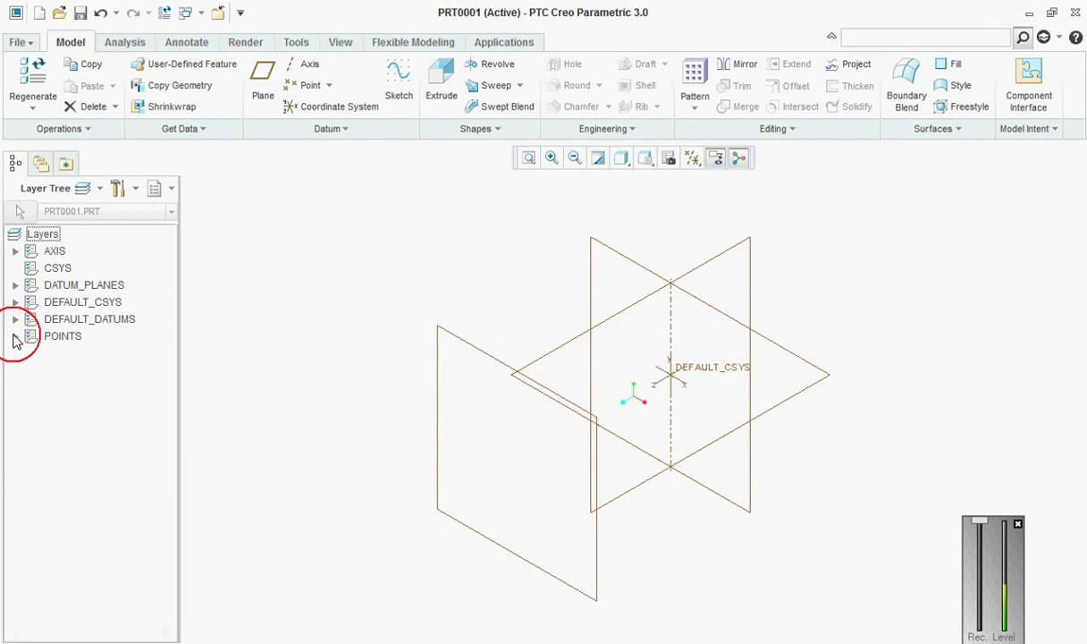
- Clear the selection and save the part PRT0001
{"action": "left_click", "coordinate": [435, 234]}
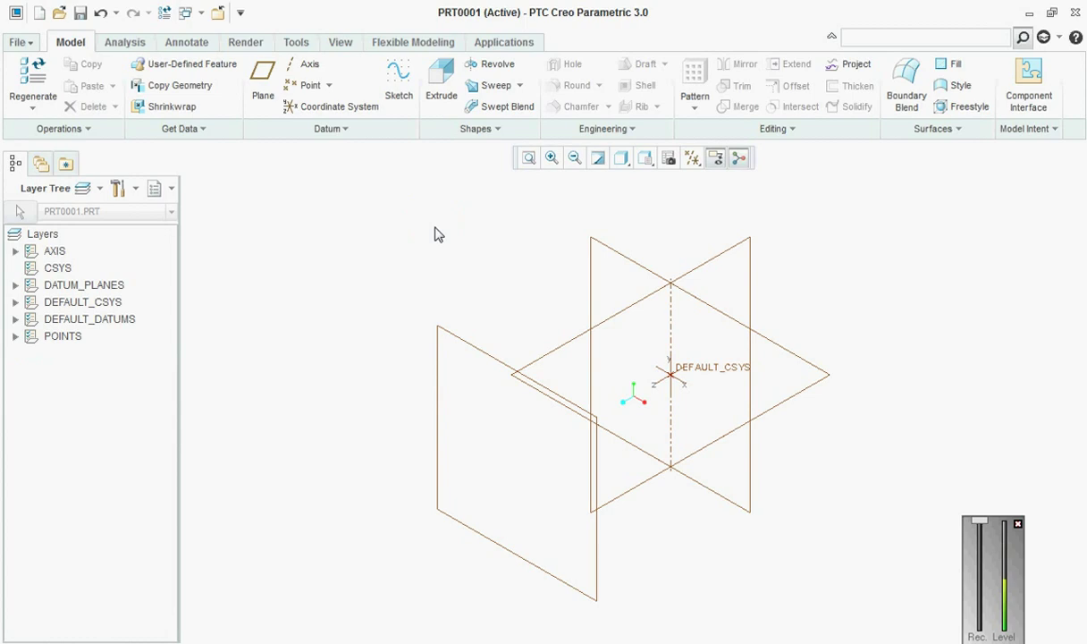
{"action": "left_click", "coordinate": [437, 234]}
{"action": "key", "text": "ctrl+s"}
{"action": "left_click", "coordinate": [390, 599]}
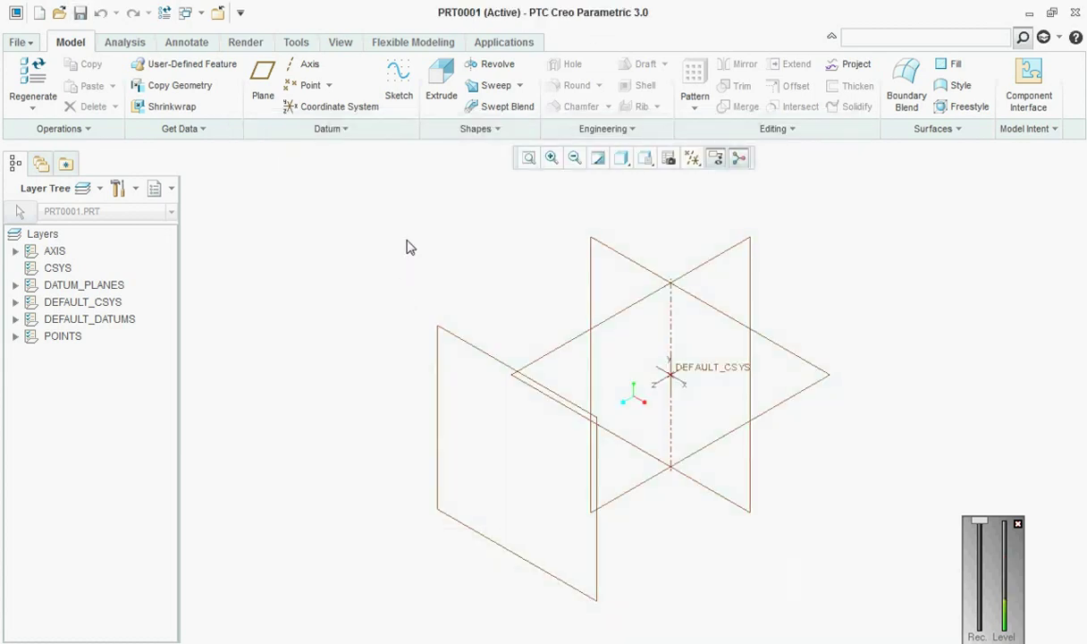